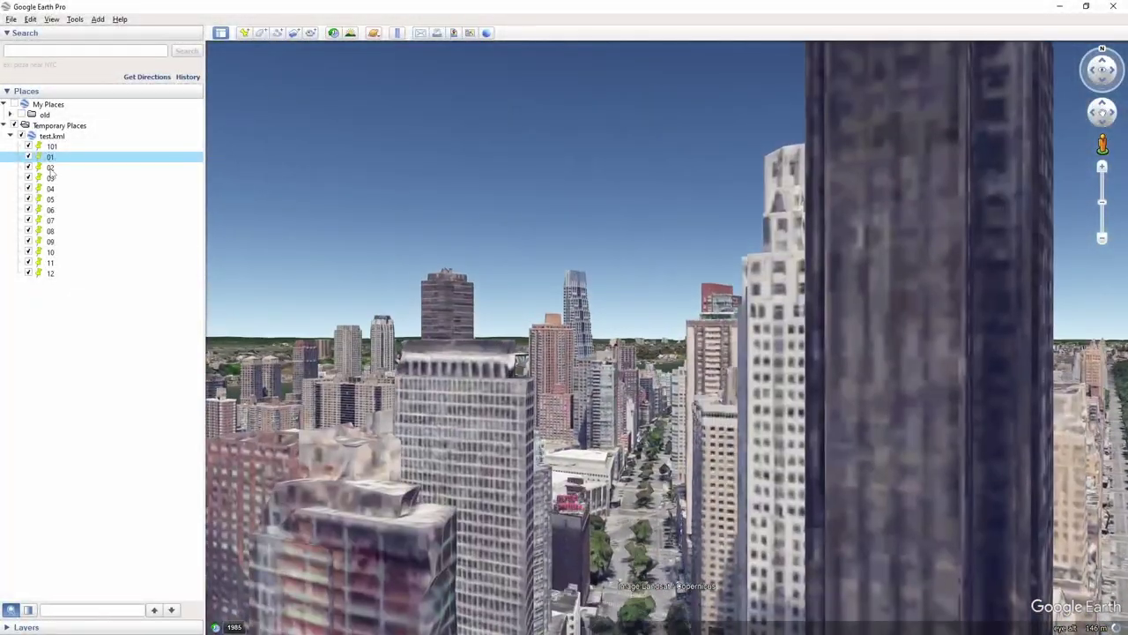
# Fly to the camera view of placemark 02 in test.kml
pyautogui.doubleClick(50, 168)
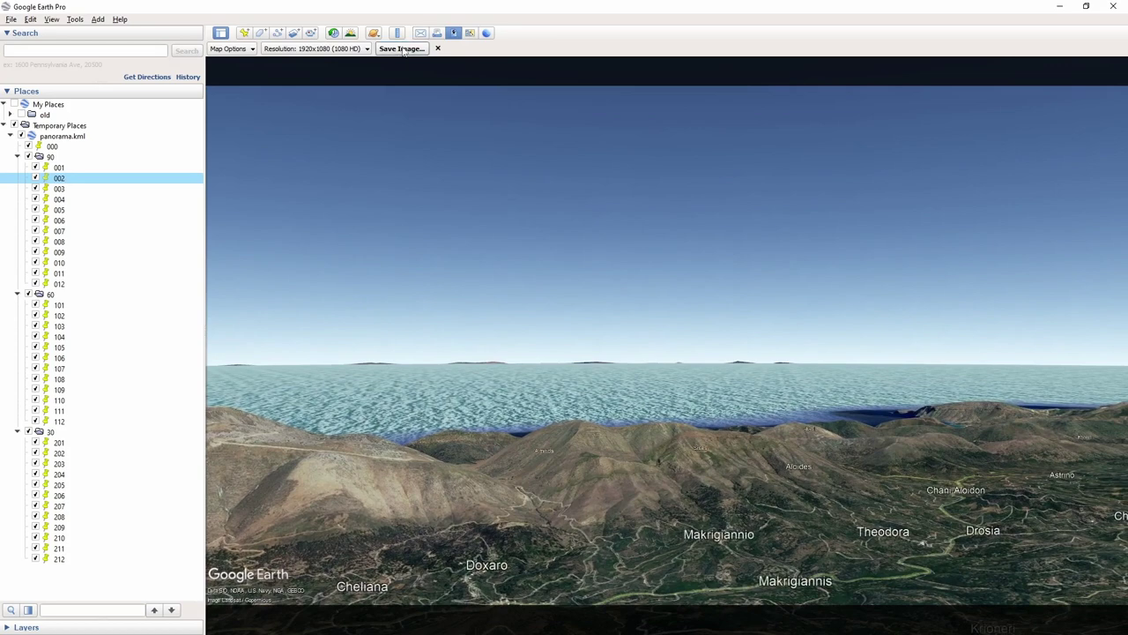
# Save the 002 placemark view as a 1920x1080 JPEG image named 002
pyautogui.click(403, 51)
pyautogui.write('002')
pyautogui.press('Return')
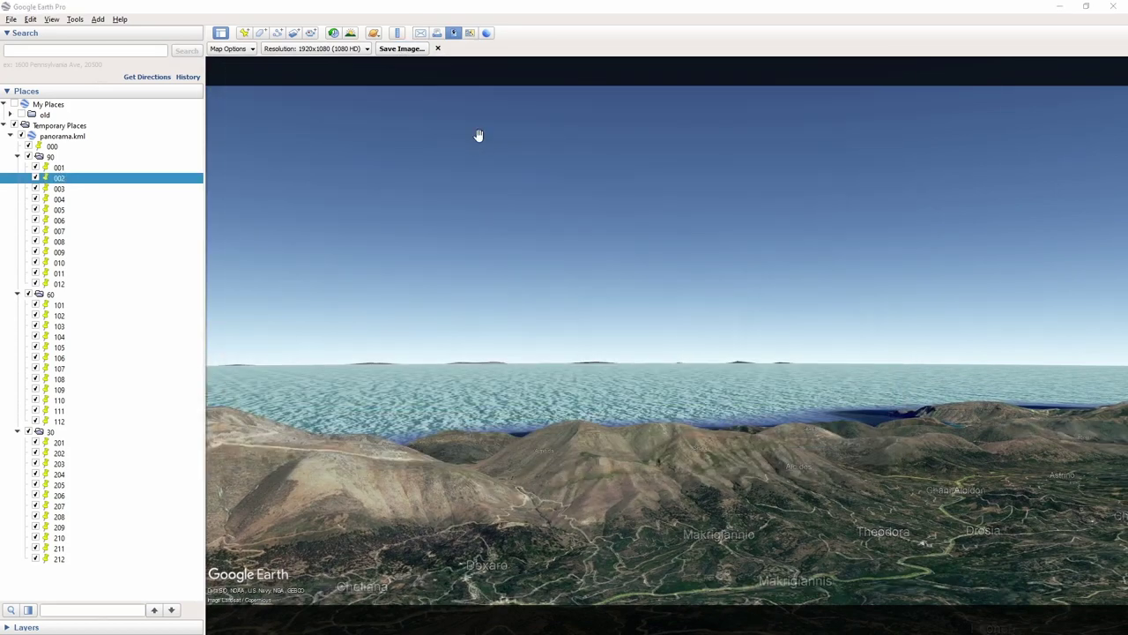
# Fly to placemark 003 in folder 90 and save its view as a JPEG image named 003
pyautogui.doubleClick(89, 190)
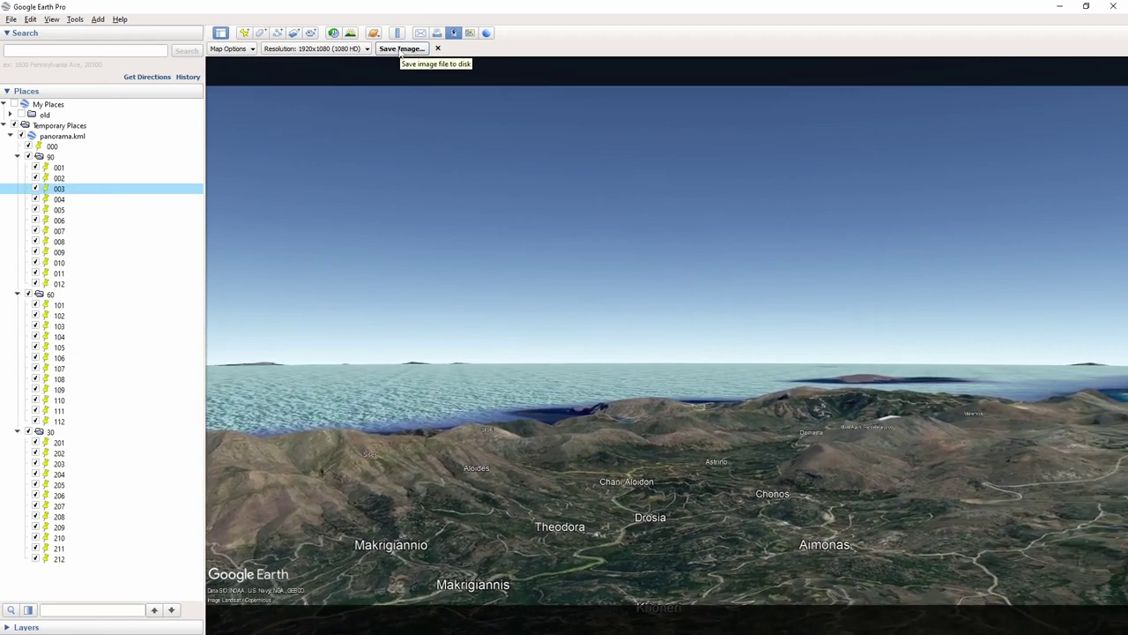
pyautogui.click(401, 49)
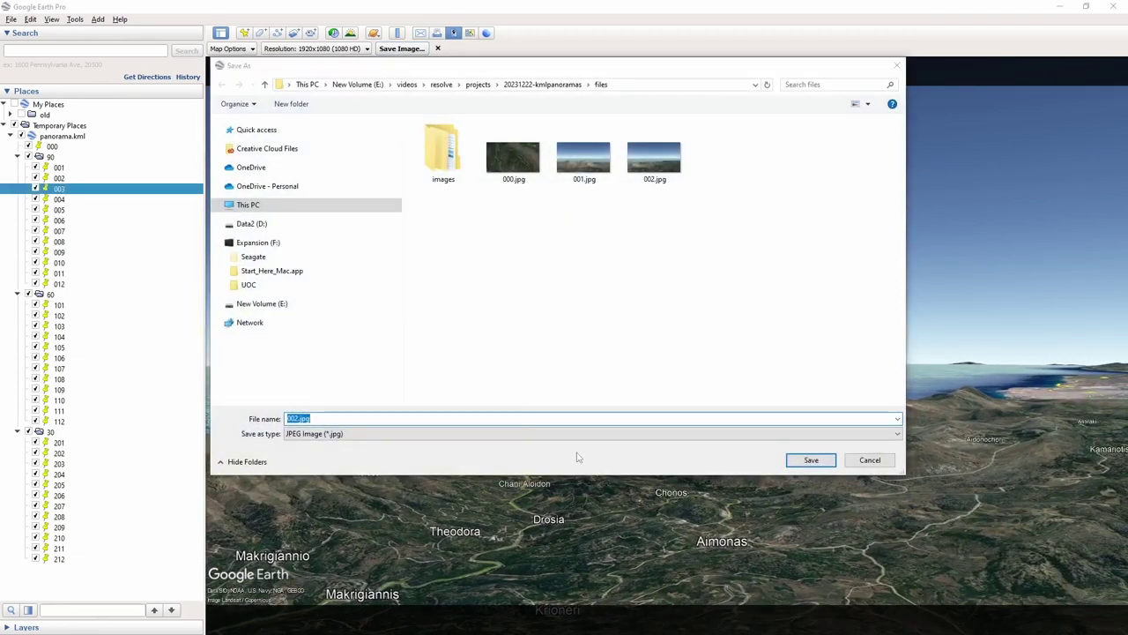
pyautogui.write('003')
pyautogui.press('Return')
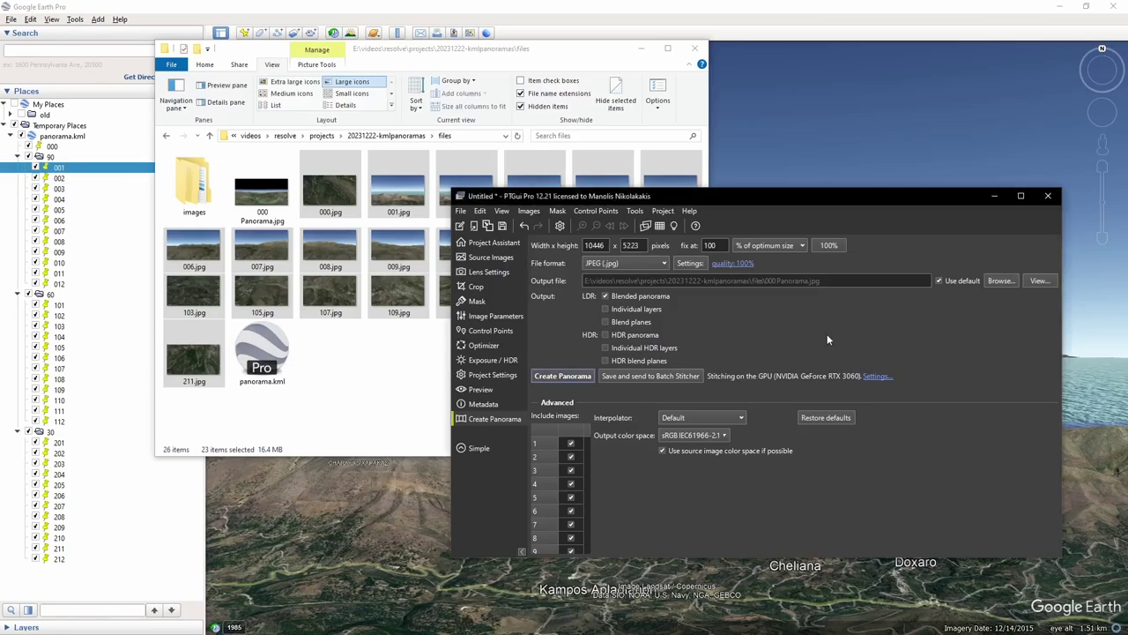
# Open the stitched image 000 Panorama.jpg for viewing and close the PTGui window
pyautogui.doubleClick(262, 193)
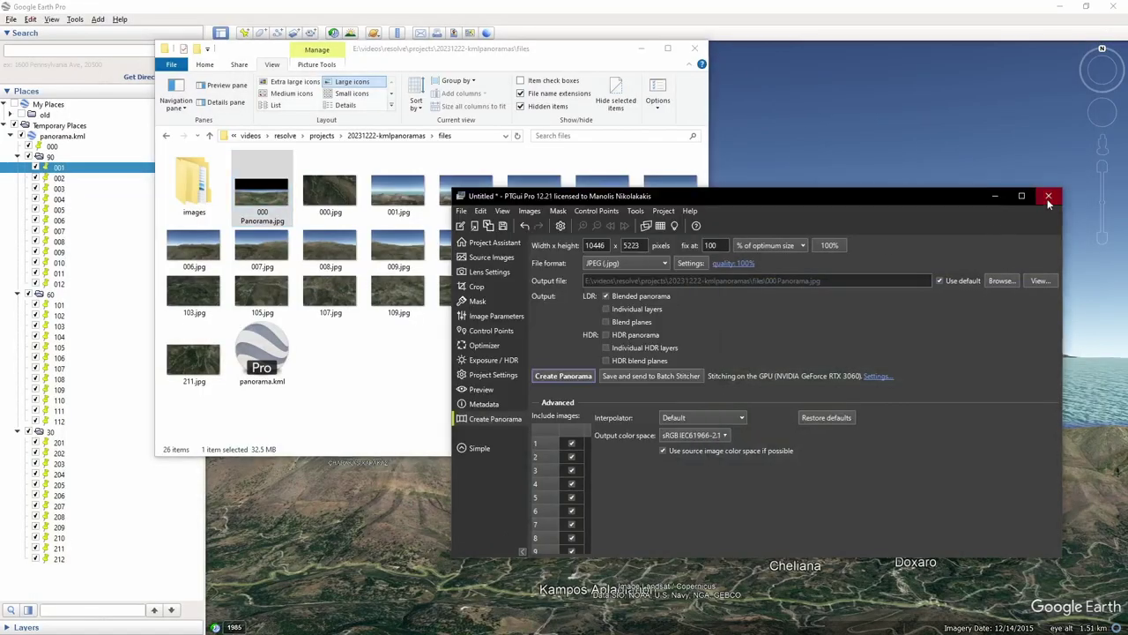
pyautogui.click(1048, 197)
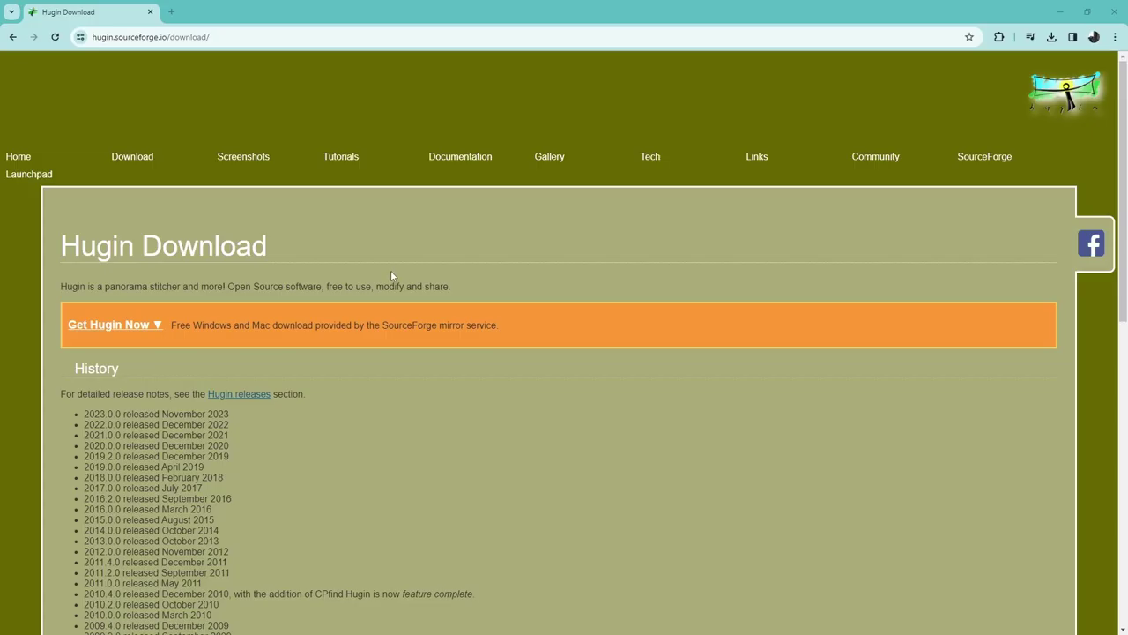
# Examine the Hugin download page and the project's home page for information about the panorama stitcher
pyautogui.scroll(-1, 398, 269)
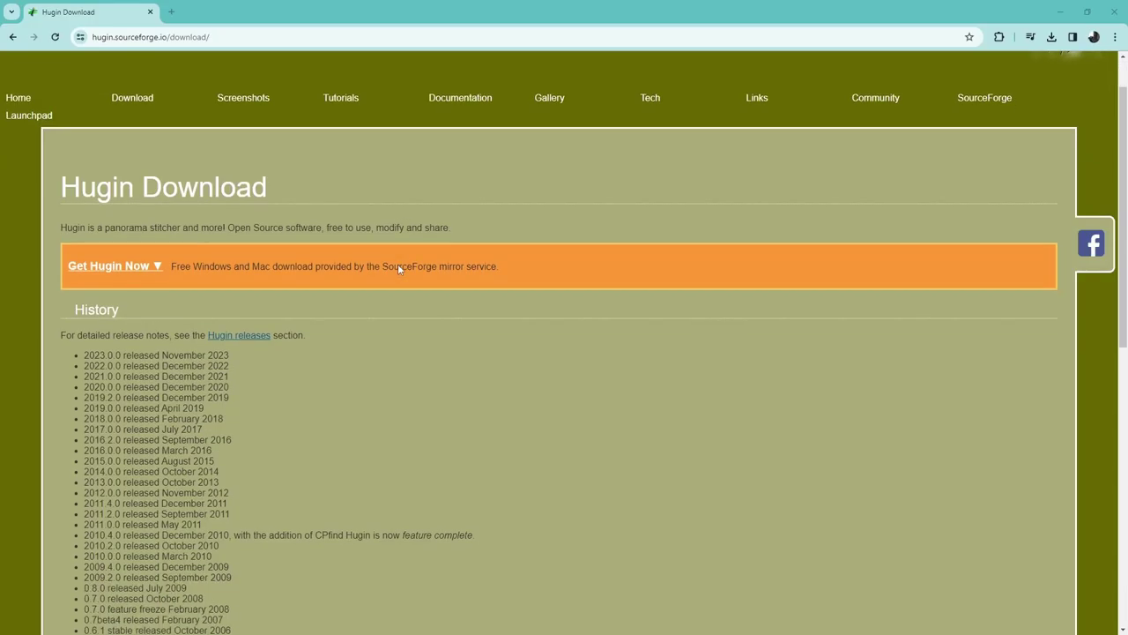
pyautogui.scroll(1, 117, 97)
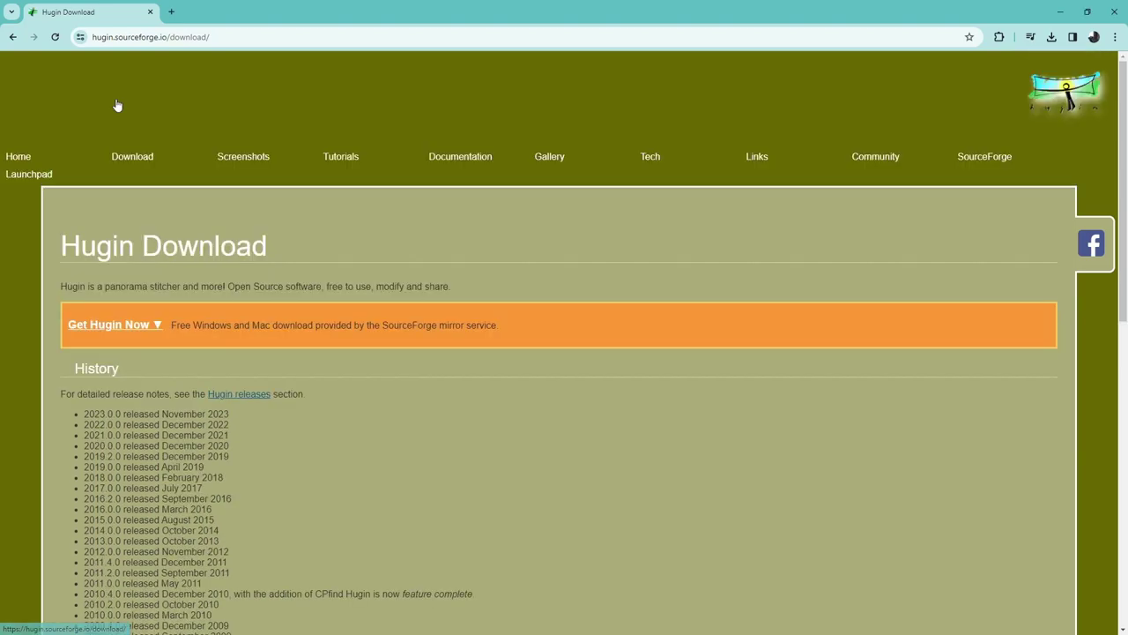
pyautogui.click(19, 159)
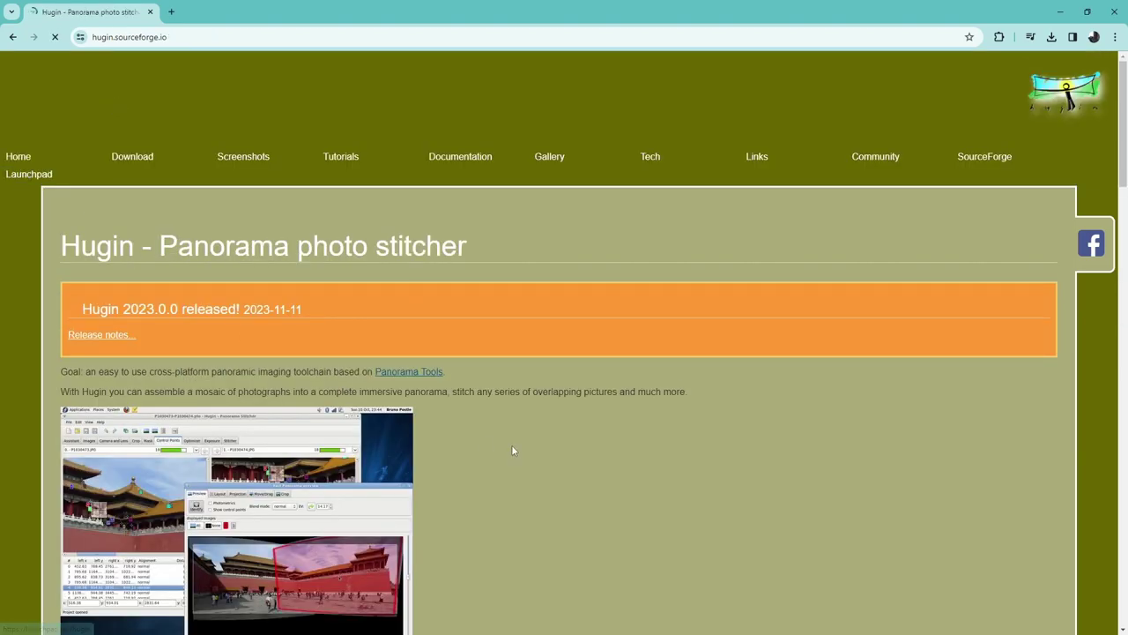
pyautogui.scroll(-2, 511, 444)
pyautogui.scroll(-3, 512, 451)
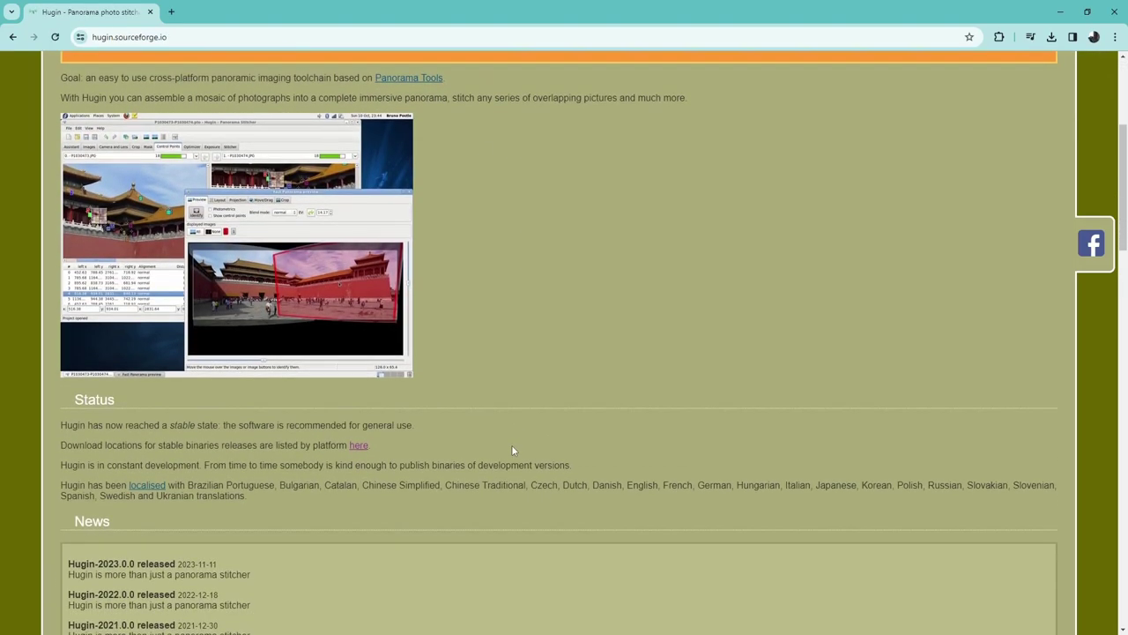
pyautogui.scroll(5, 512, 451)
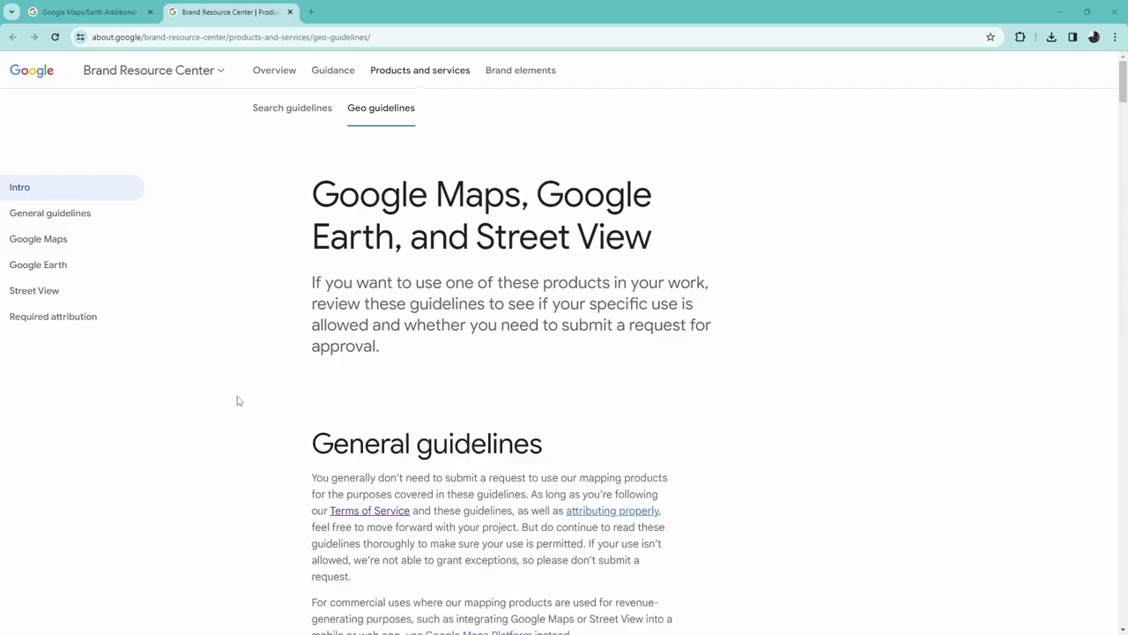
# Read the general guidelines, copyright fair use and map personalization sections of Google's geo guidelines
pyautogui.scroll(-1, 242, 403)
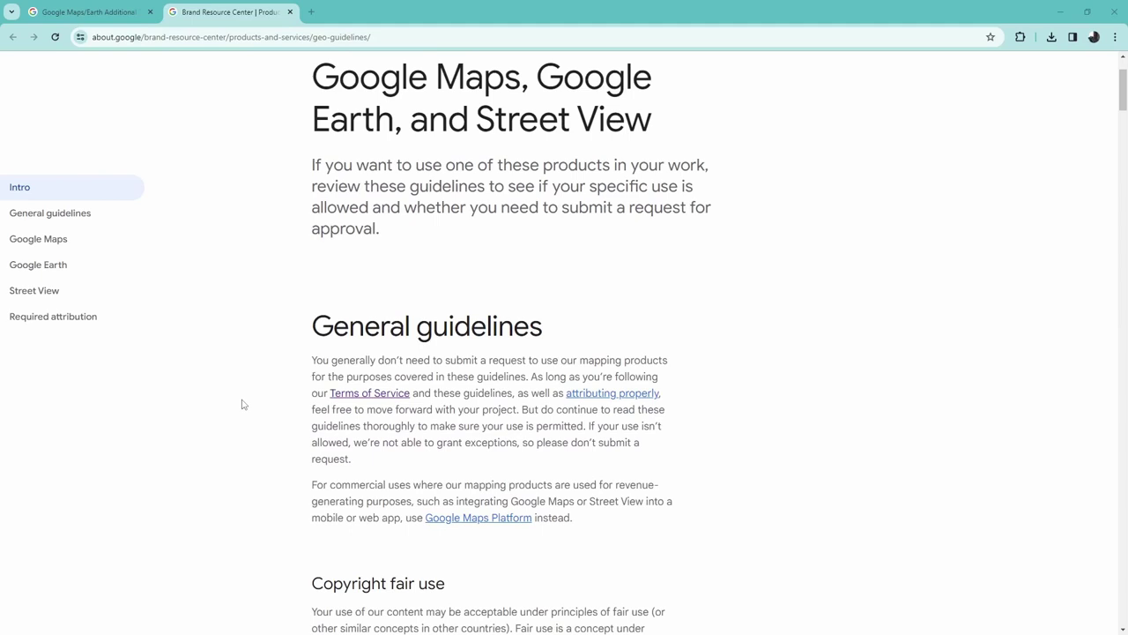
pyautogui.scroll(-1, 242, 404)
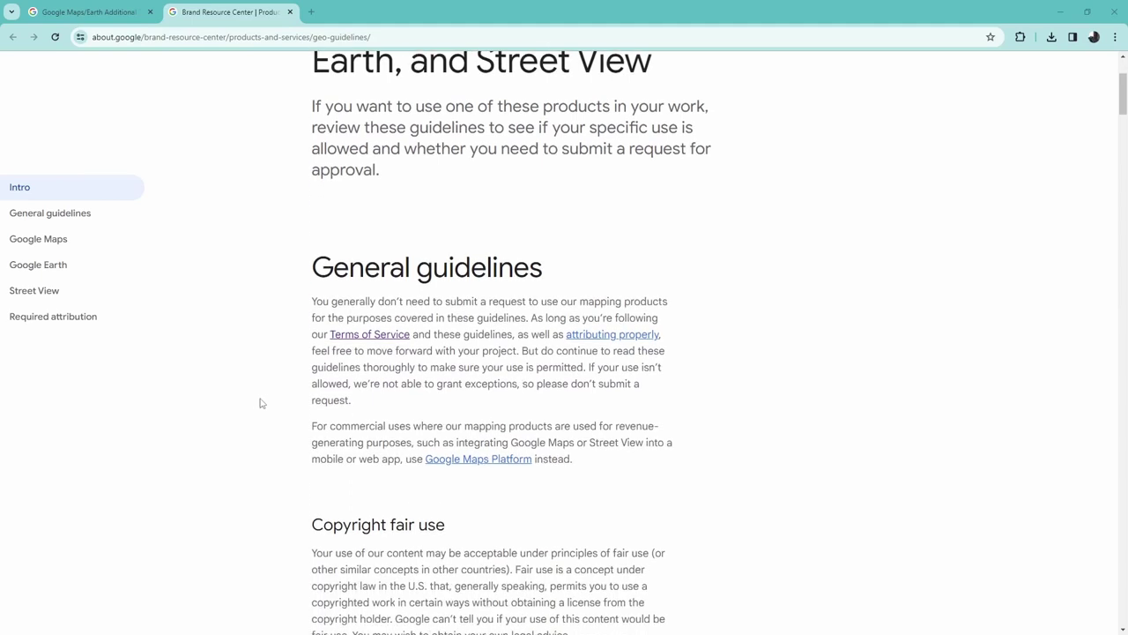
pyautogui.scroll(-5, 254, 404)
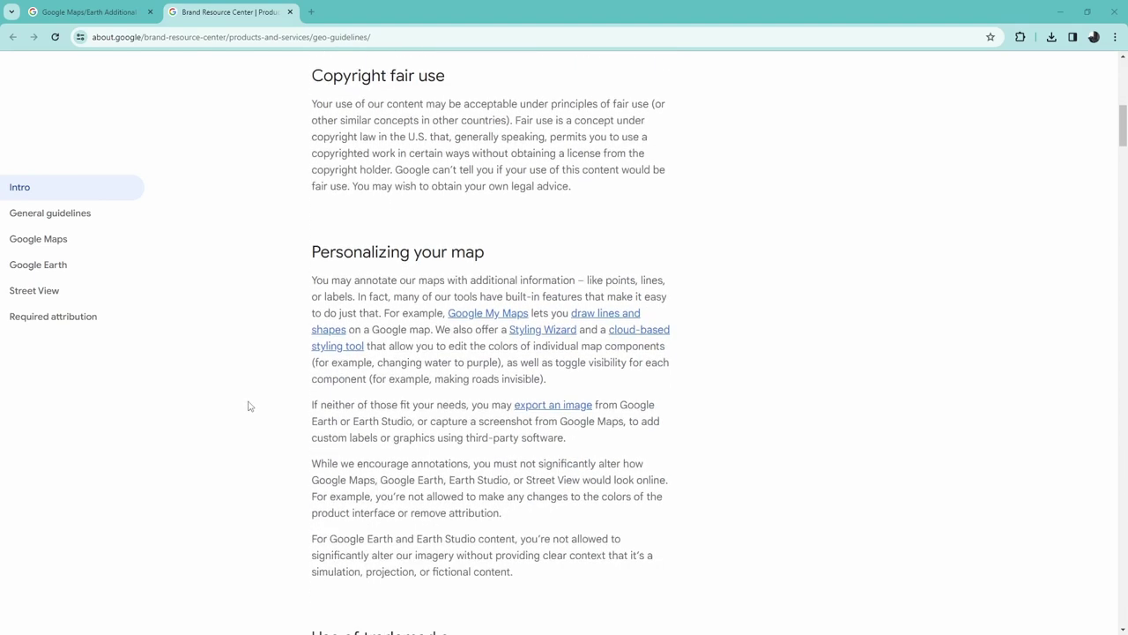
pyautogui.scroll(-2, 247, 408)
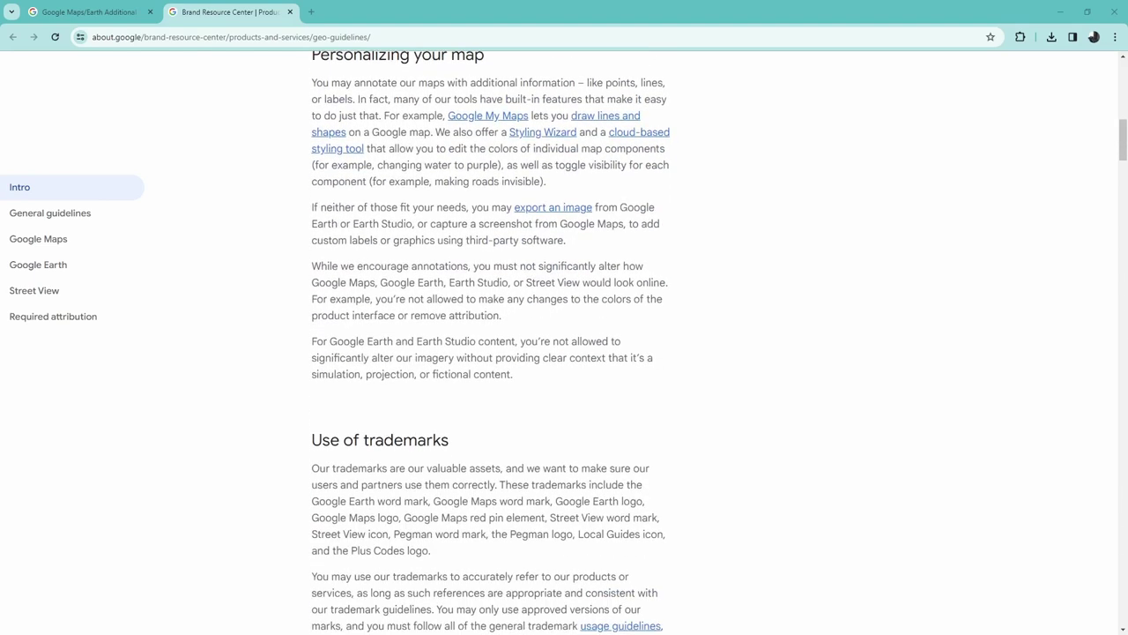
# Close the geo guidelines page and review the Google Maps/Google Earth Additional Terms of Service
pyautogui.hotkey('ctrl', 'w')
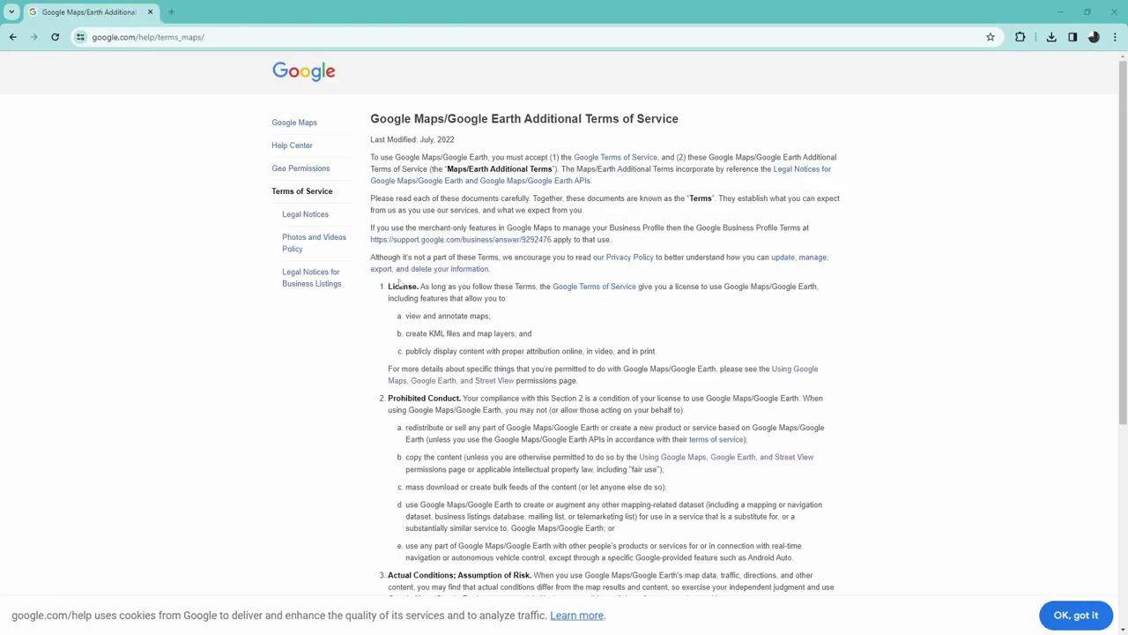
pyautogui.scroll(-4, 361, 375)
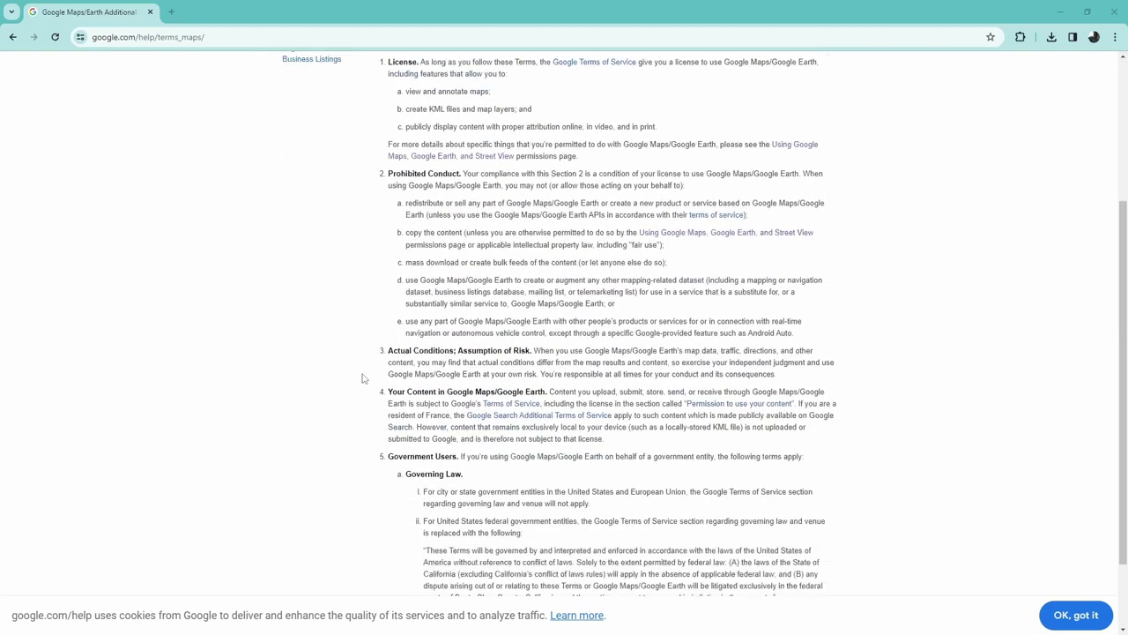
pyautogui.scroll(4, 363, 377)
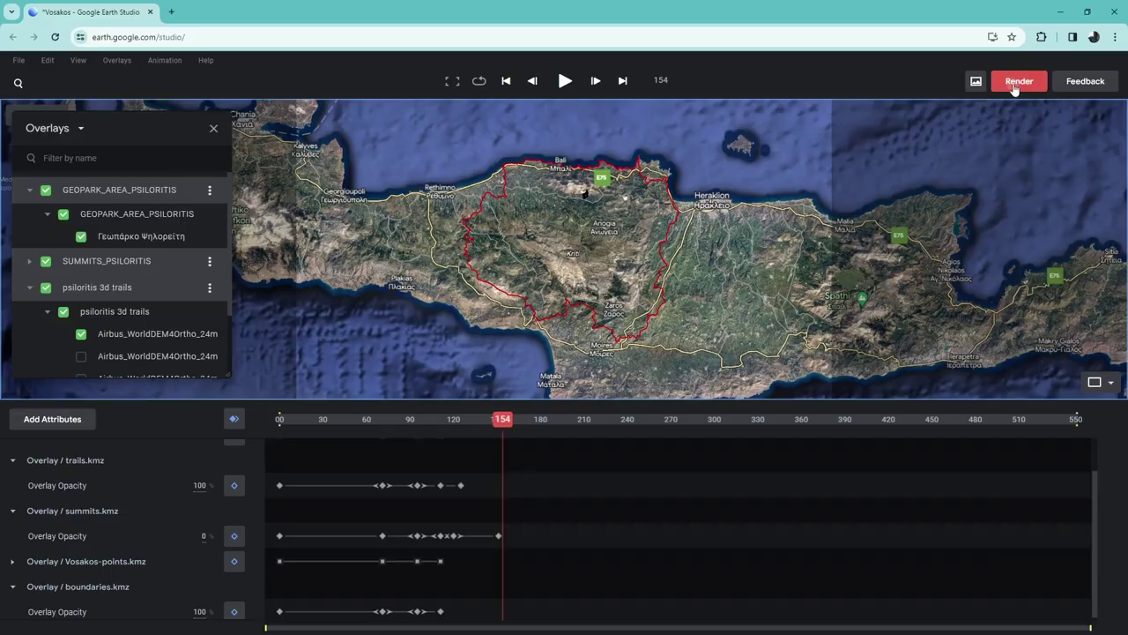
# Open the render settings of the Vosakos project and enable the 360° Spherical (VR) post-processing effect
pyautogui.click(1014, 82)
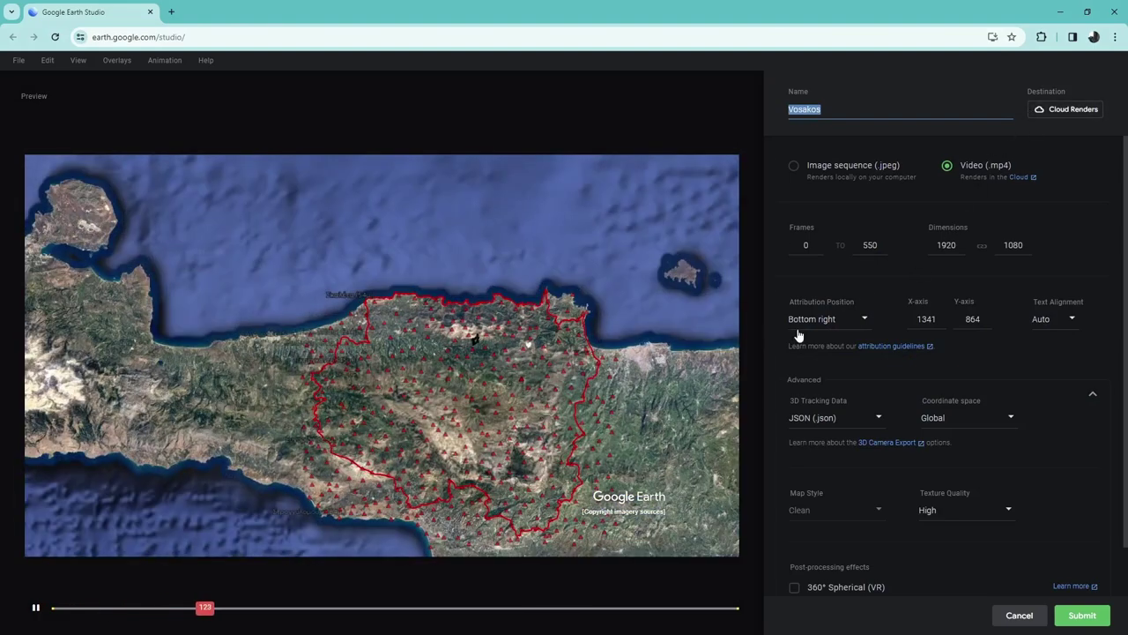
pyautogui.scroll(-1, 913, 404)
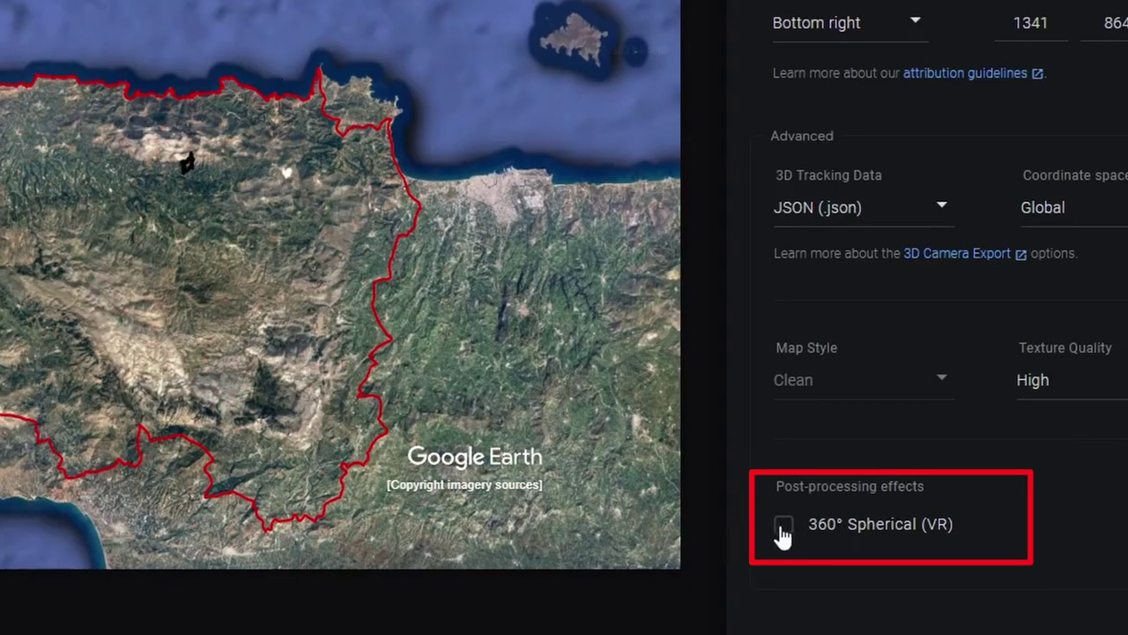
pyautogui.click(783, 528)
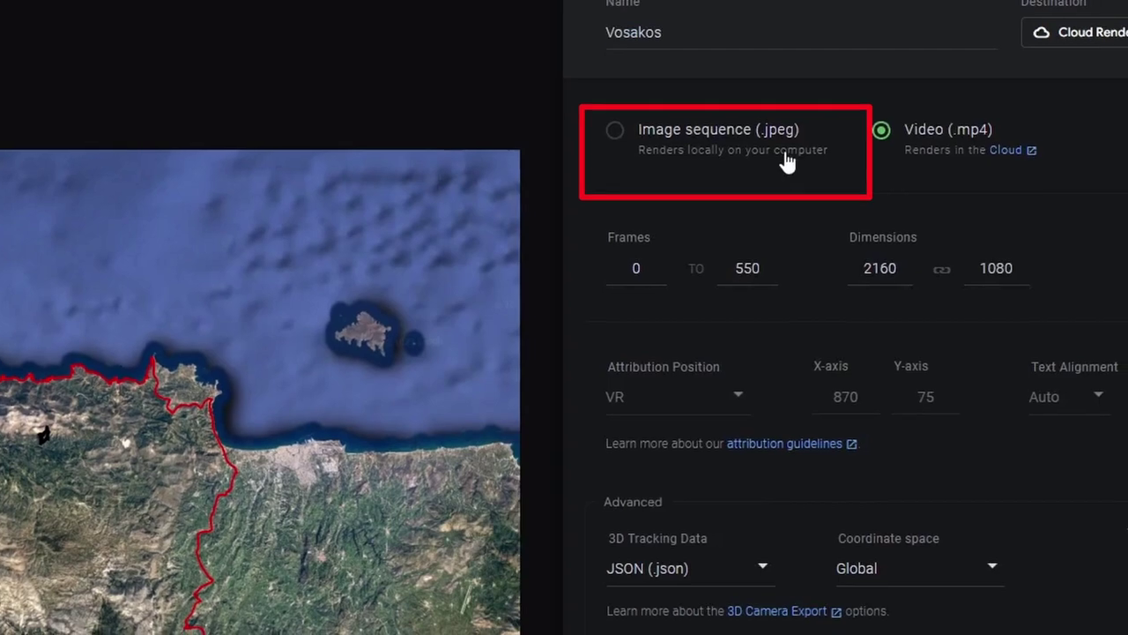
# Switch the render output to a JPEG image sequence and select the dimension values for editing
pyautogui.click(659, 141)
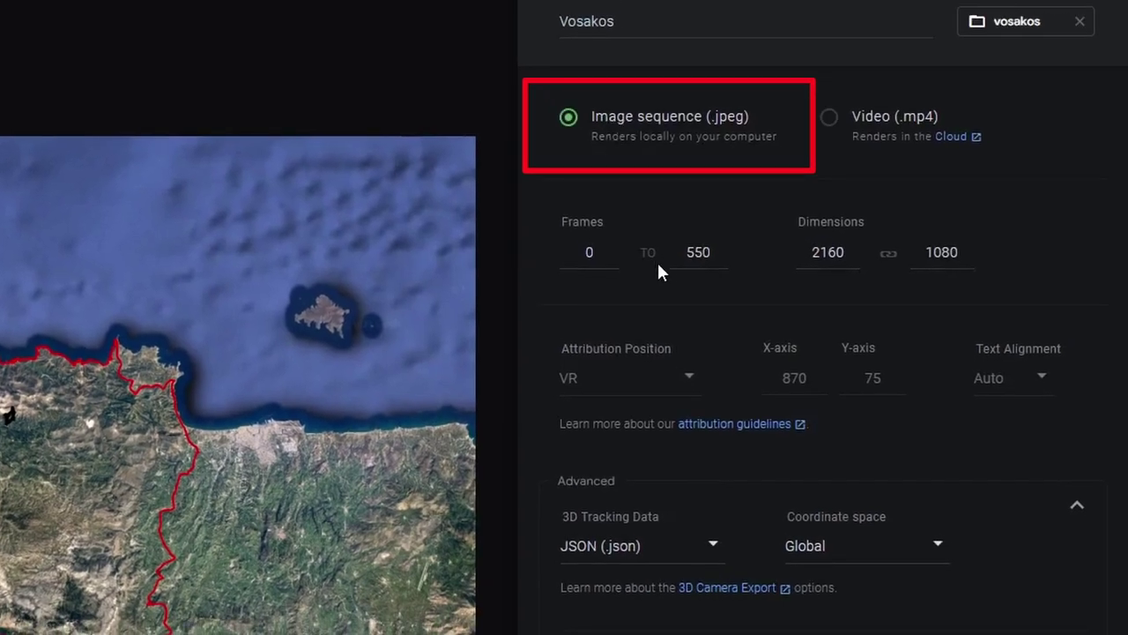
pyautogui.doubleClick(834, 254)
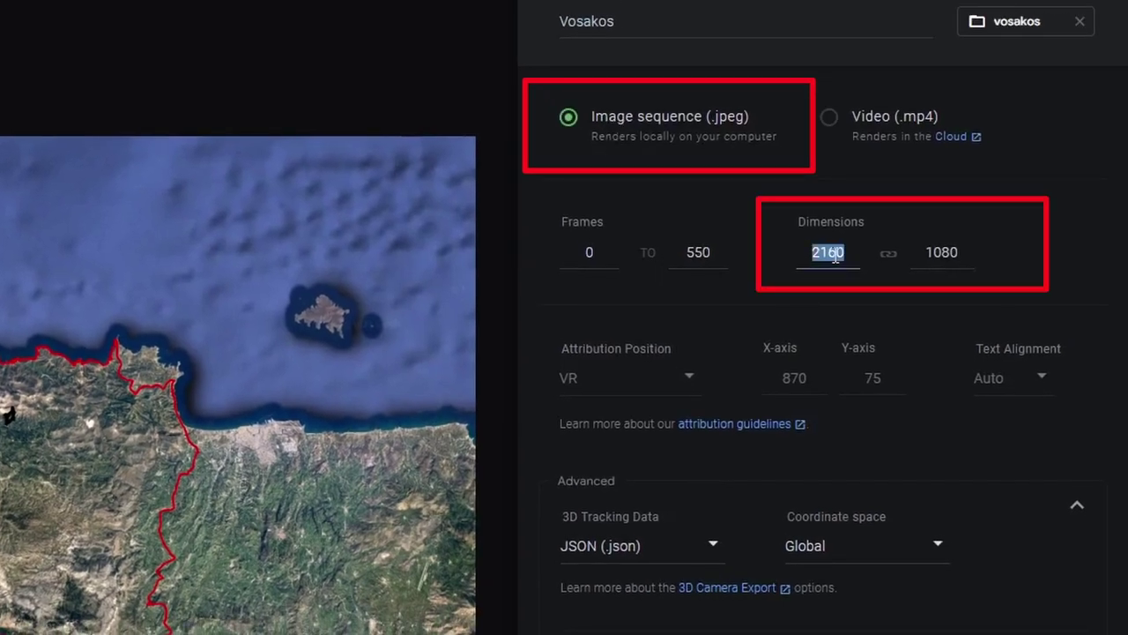
pyautogui.doubleClick(919, 252)
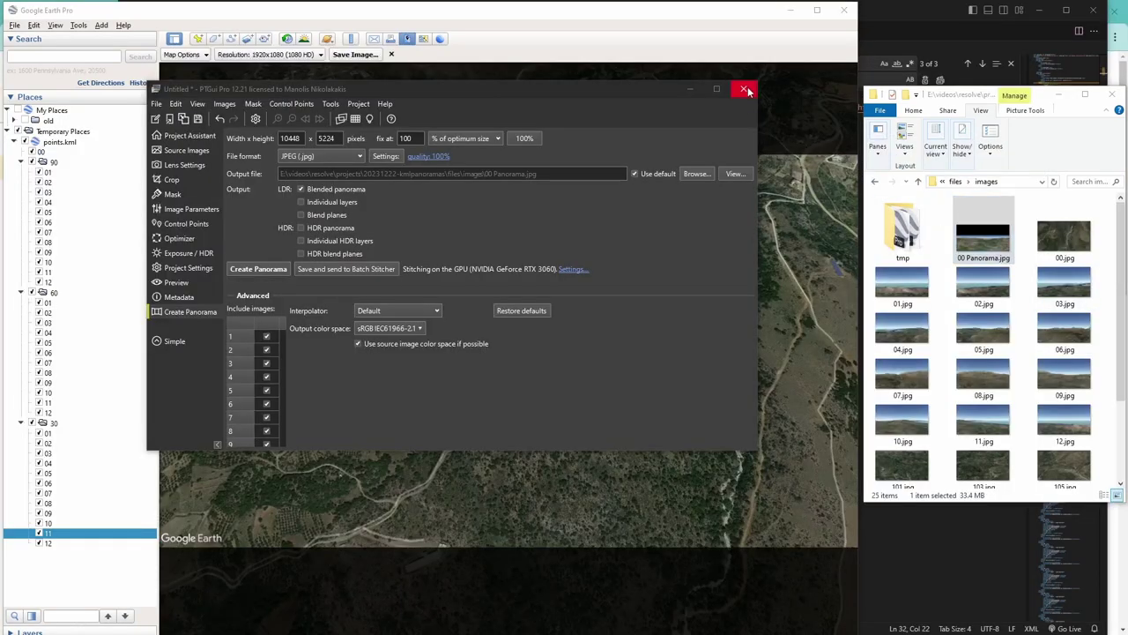
# Close the PTGui window and go to Google Earth Pro on desktop on the Earth Versions page
pyautogui.click(747, 91)
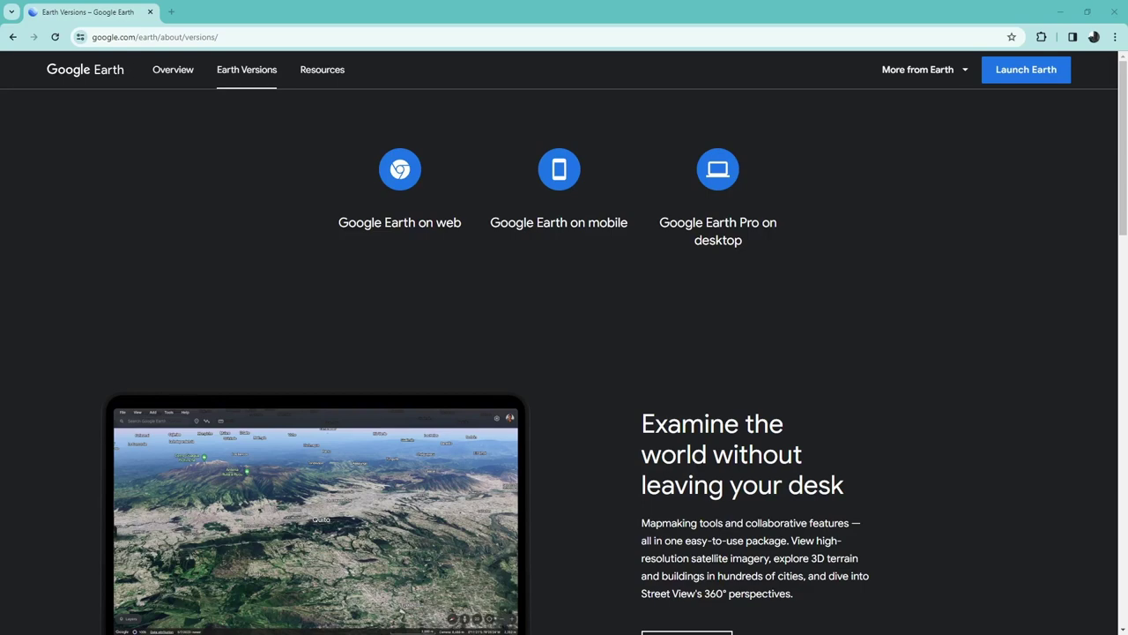
pyautogui.click(717, 173)
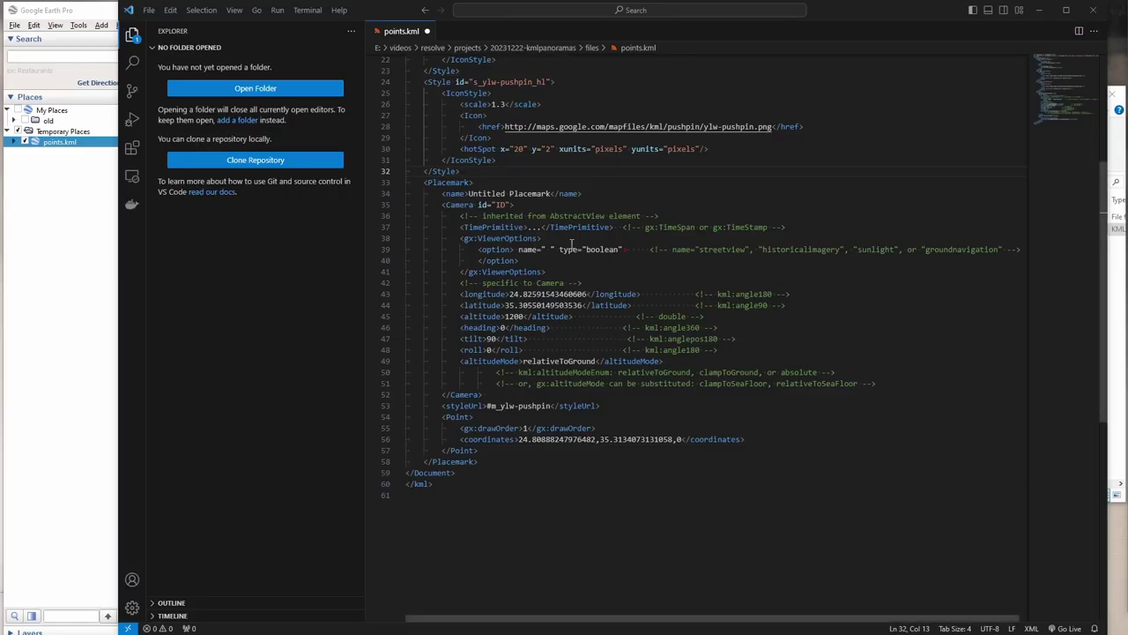
# Select the whole Untitled Placemark block in points.kml, up to its closing Placemark tag
pyautogui.keyDown('shift'); pyautogui.click(481, 461); pyautogui.keyUp('shift')
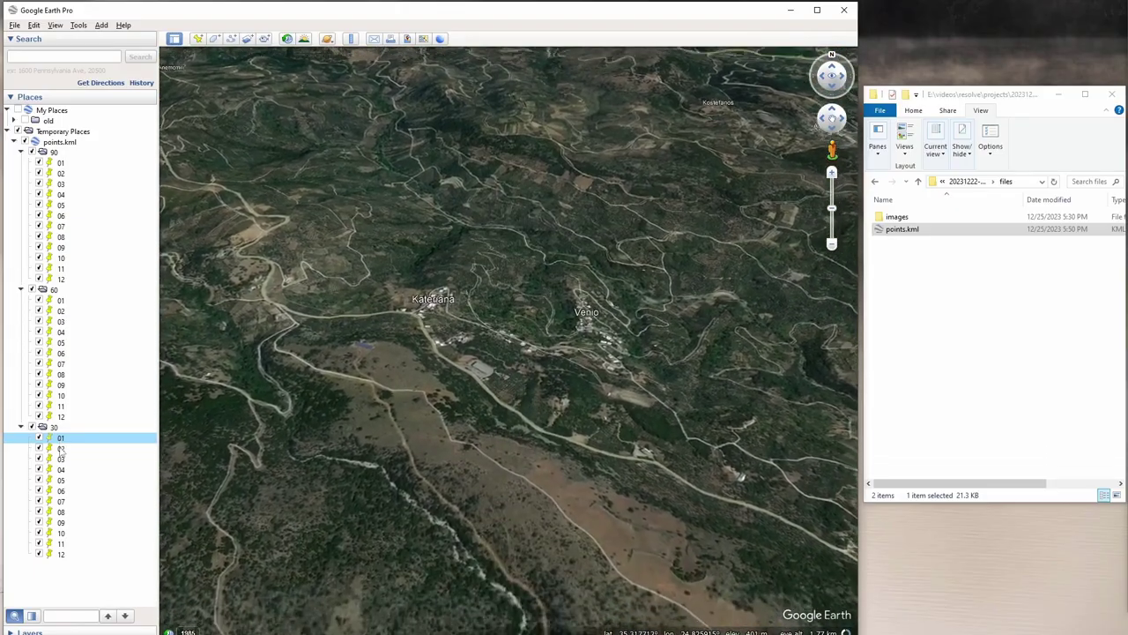
# View placemarks 02 and 03 of folder 30 and placemark 09 of folder 90 in points.kml
pyautogui.click(61, 449)
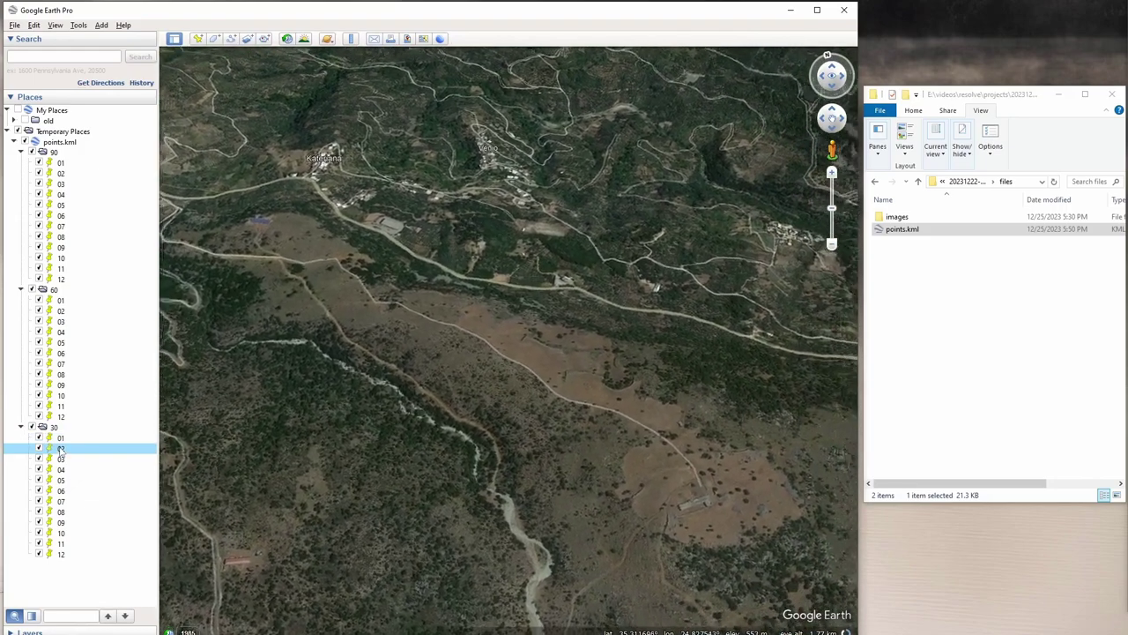
pyautogui.click(61, 459)
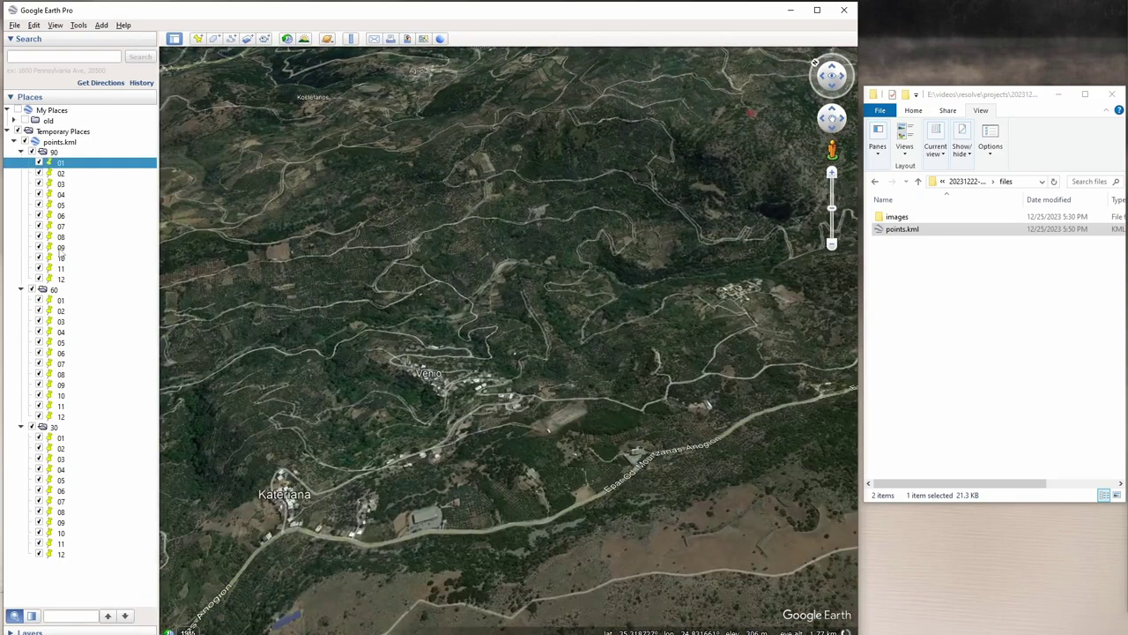
pyautogui.click(60, 248)
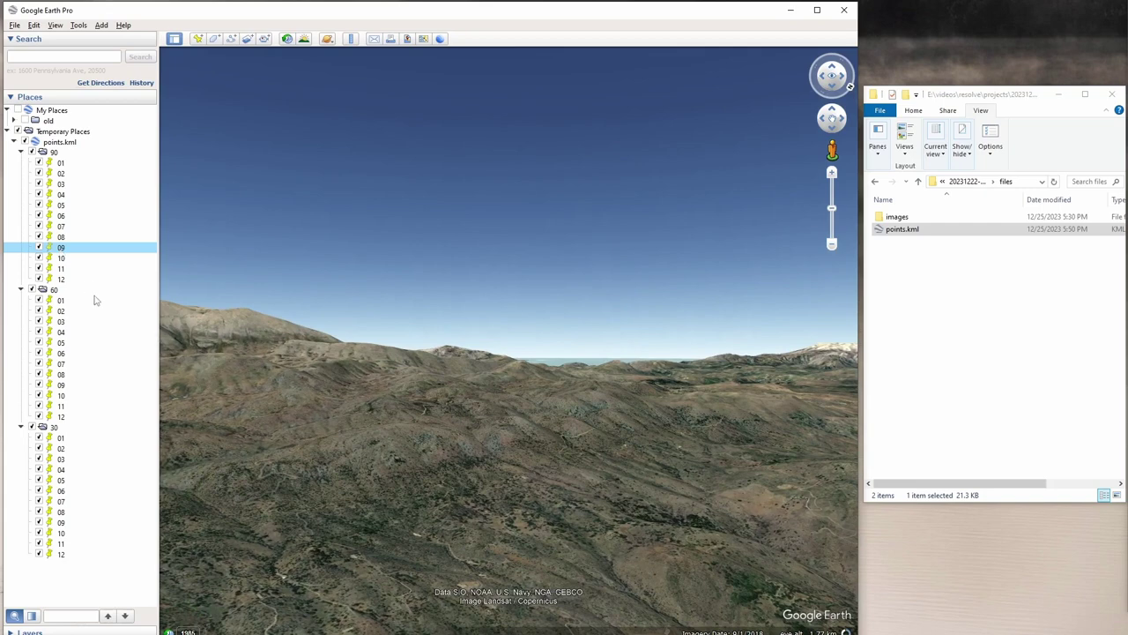
pyautogui.click(1017, 393)
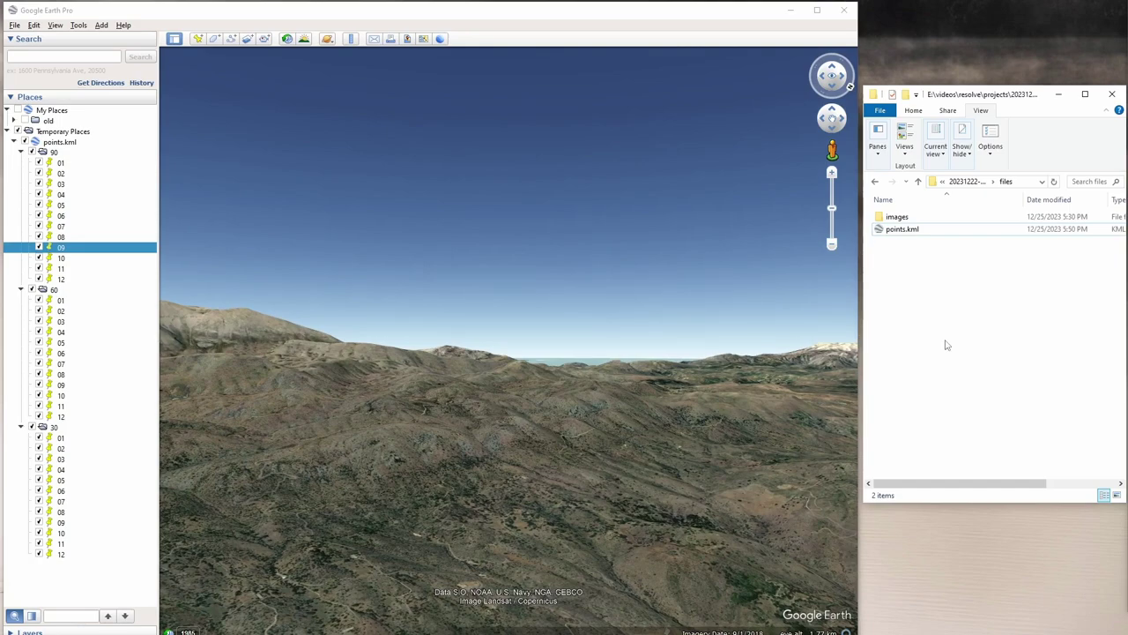
# Switch to Visual Studio Code and select the tilt-60 placemark code above the closing Folder tag in points.kml
pyautogui.hotkey('alt', 'Tab')
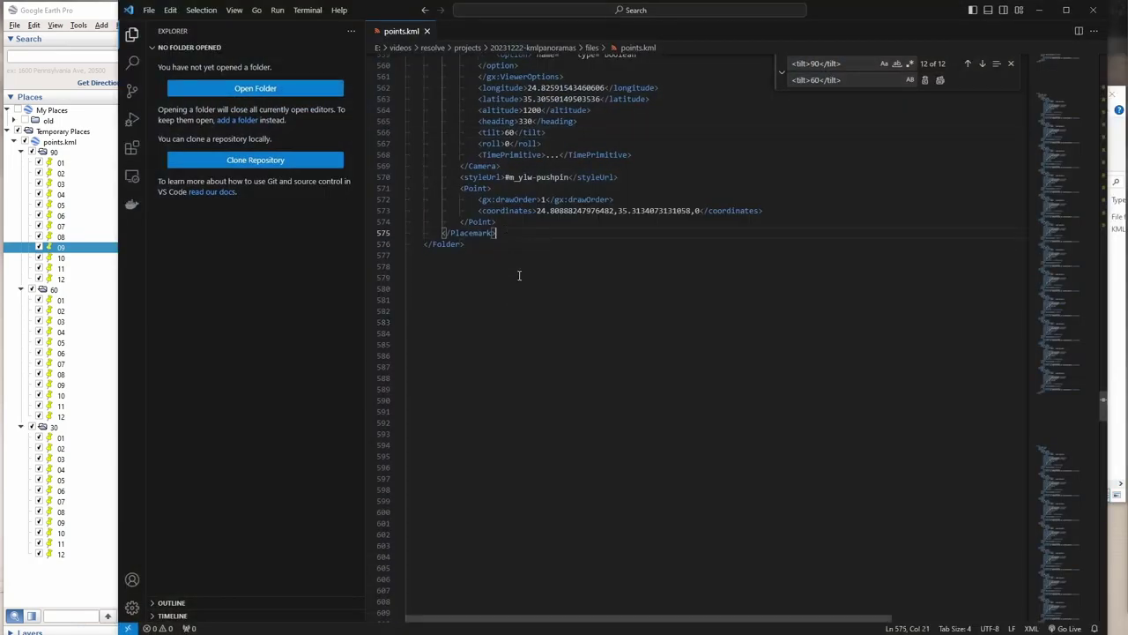
pyautogui.scroll(6, 519, 276)
pyautogui.keyDown('shift'); pyautogui.click(442, 218); pyautogui.keyUp('shift')
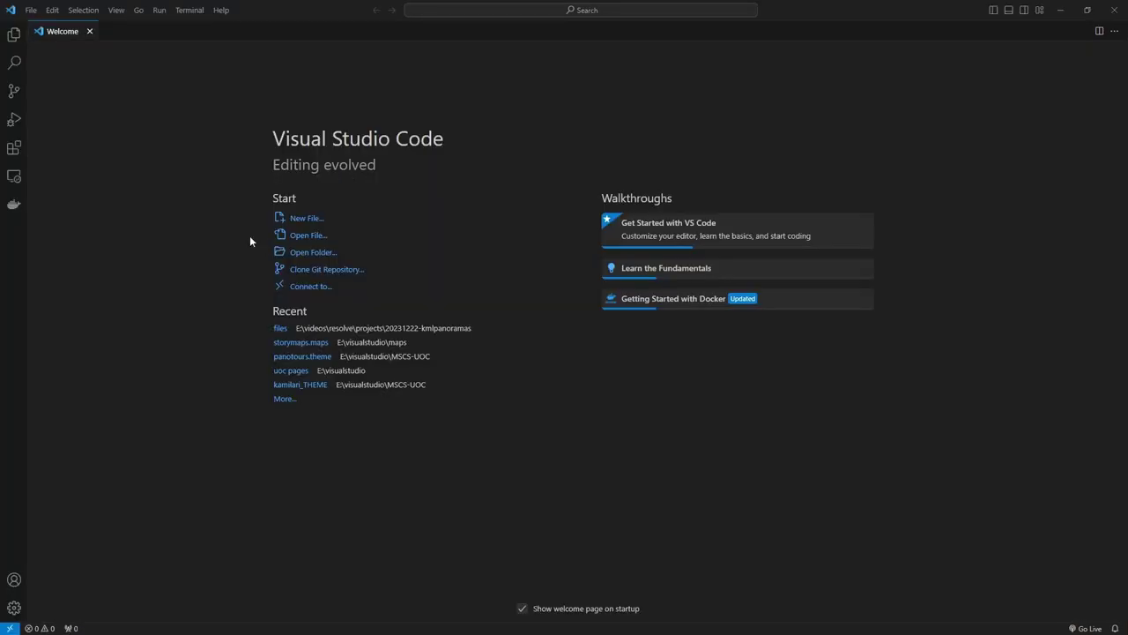
# Open the files folder in Visual Studio Code and view points.kml from it
pyautogui.click(309, 253)
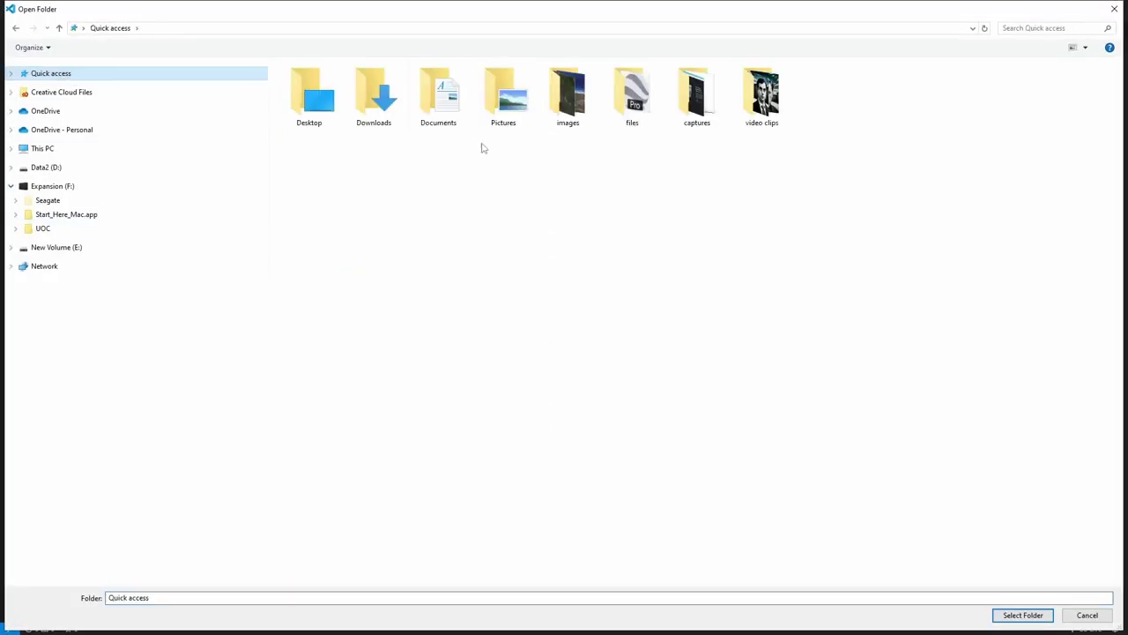
pyautogui.click(1023, 614)
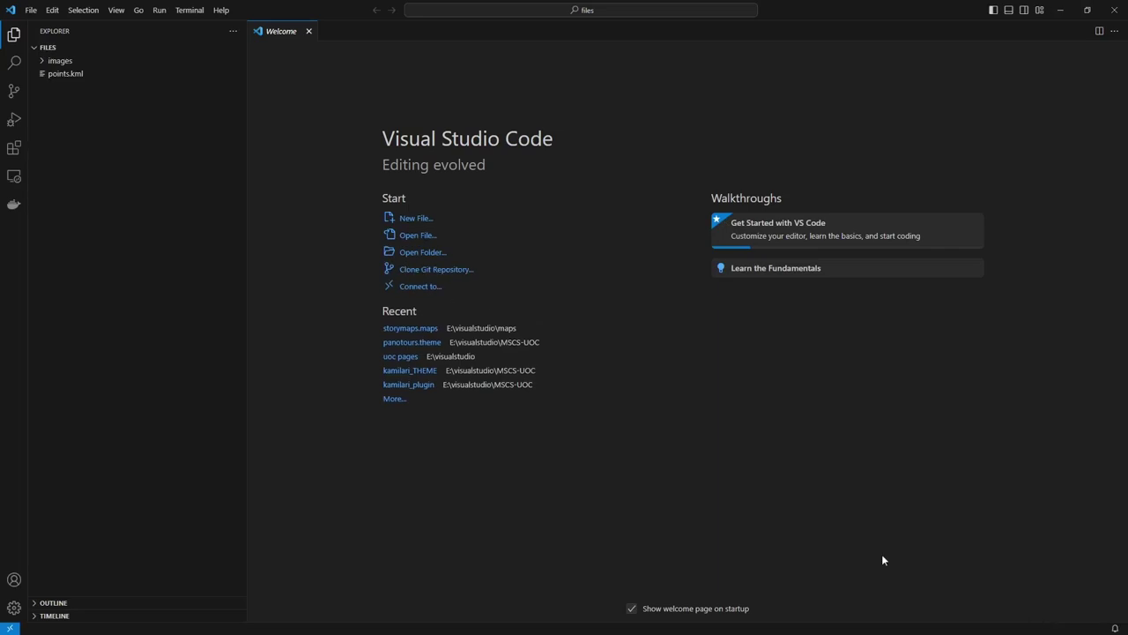
pyautogui.click(70, 76)
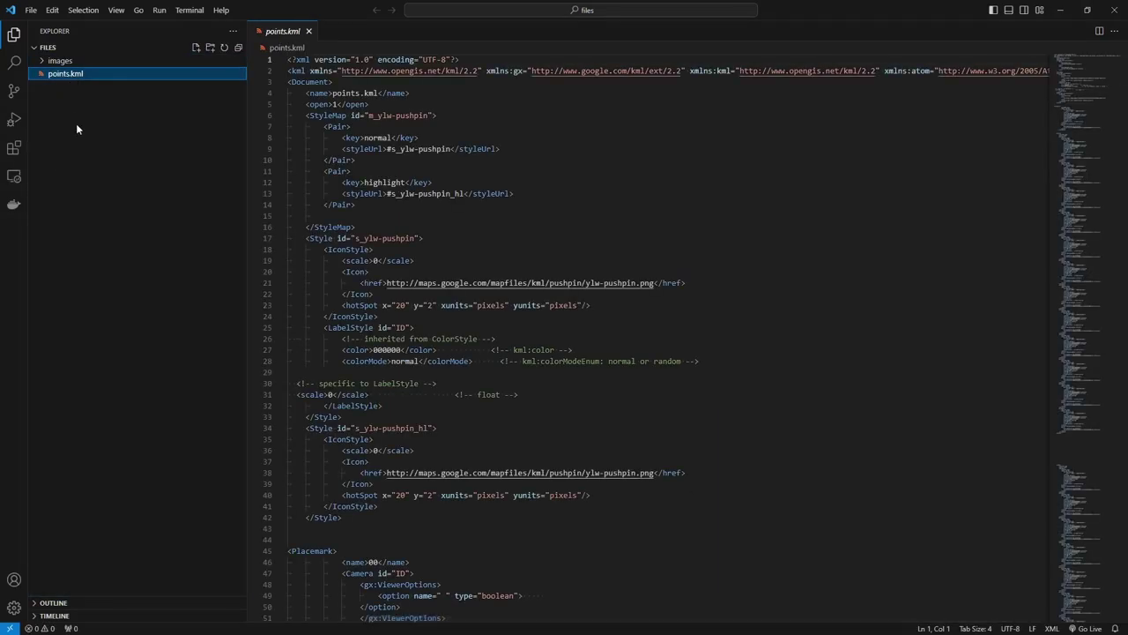
pyautogui.click(118, 129)
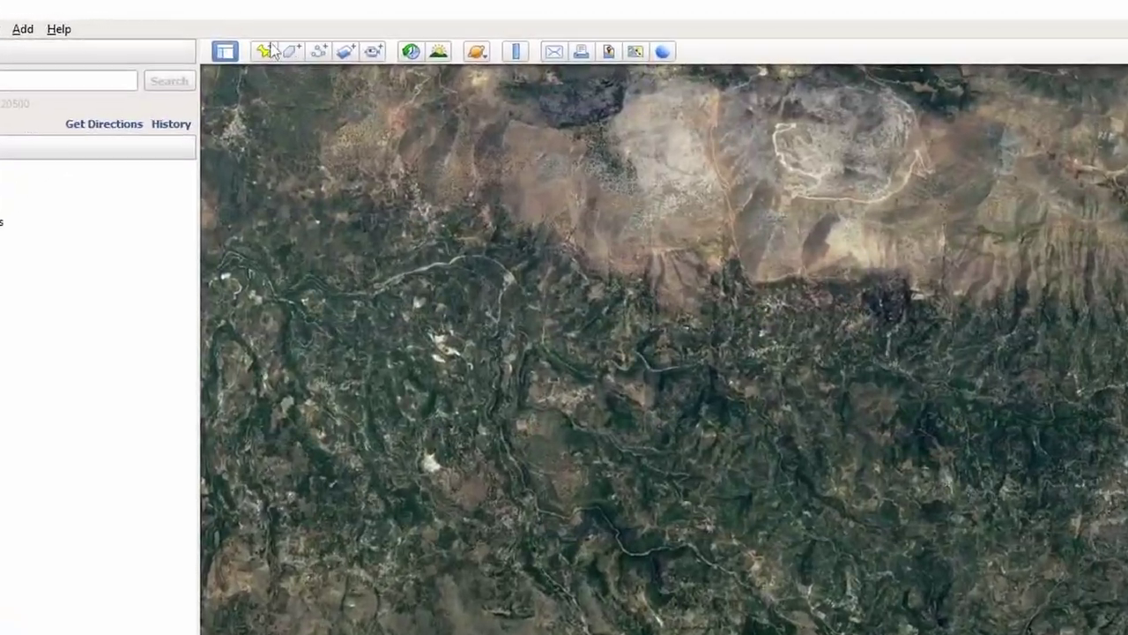
# Switch to Google Earth Pro and add a placemark just south of Venio, at about latitude 35.3117° and longitude 24.8224°, keeping the default name
pyautogui.click(245, 33)
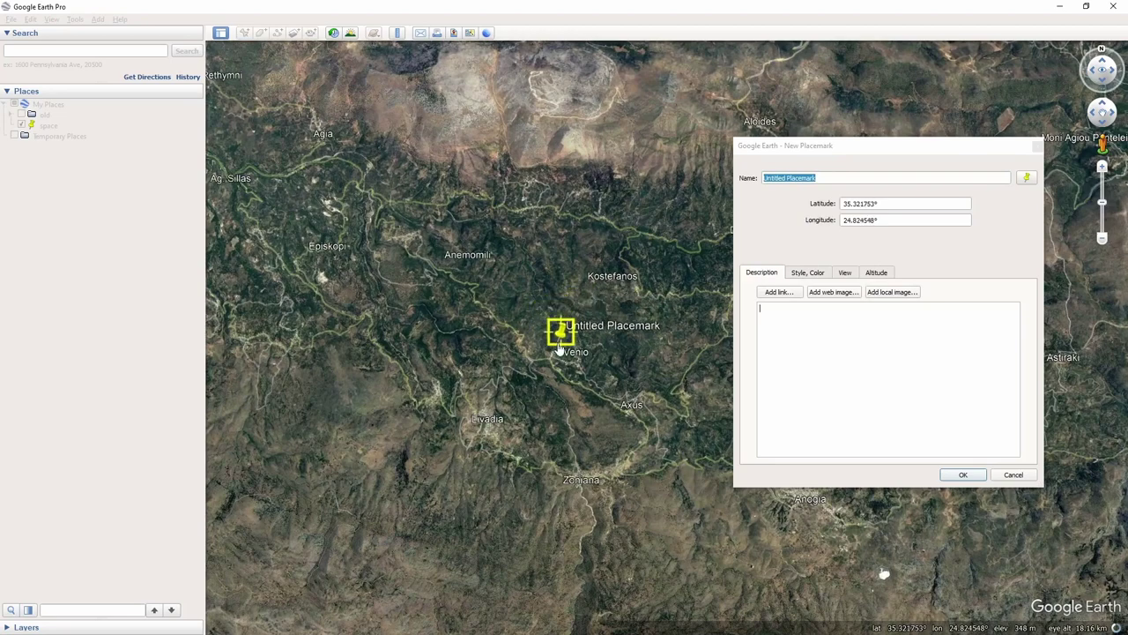
pyautogui.moveTo(559, 375); pyautogui.dragTo(551, 401)
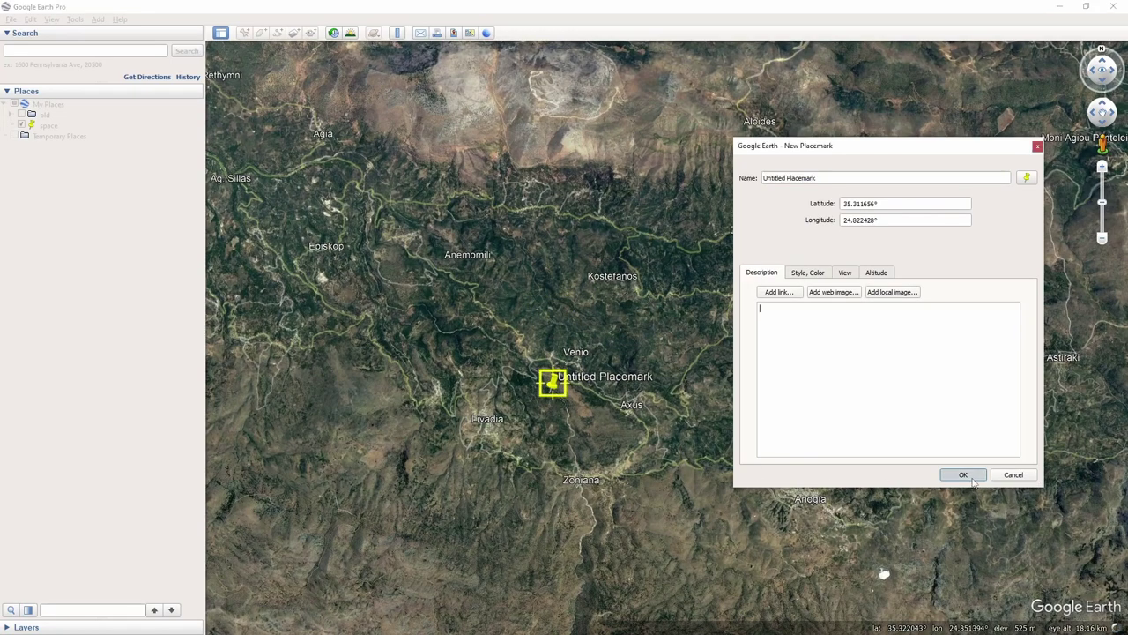
pyautogui.click(963, 475)
# Save the new Untitled Placemark to disk in Kml format under the file name panorama
pyautogui.rightClick(80, 136)
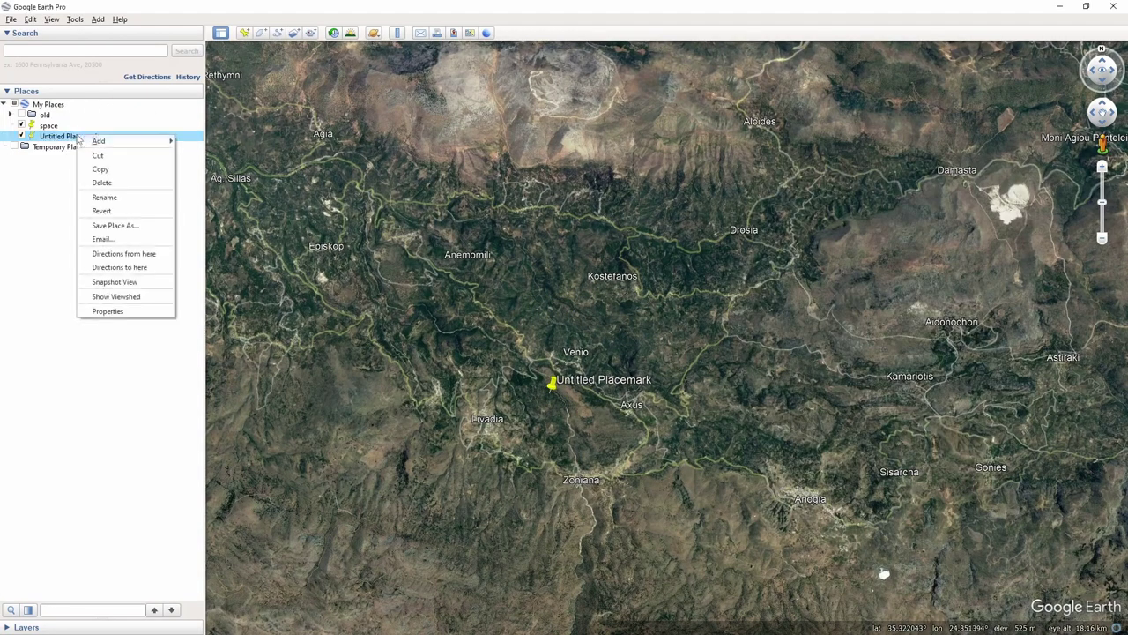
pyautogui.click(144, 228)
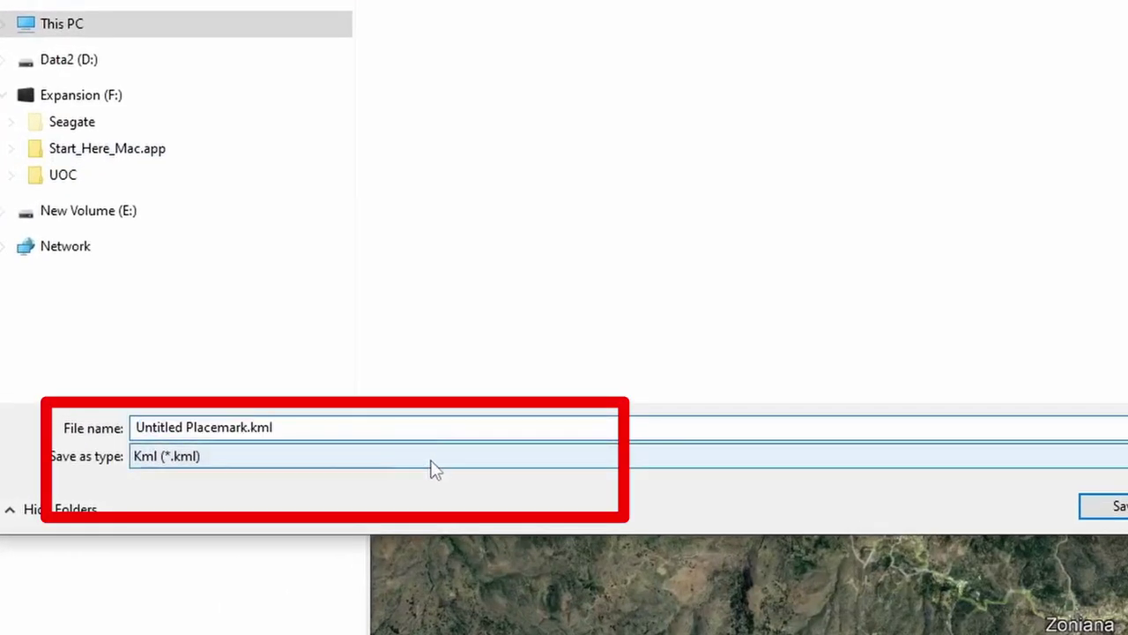
pyautogui.click(432, 465)
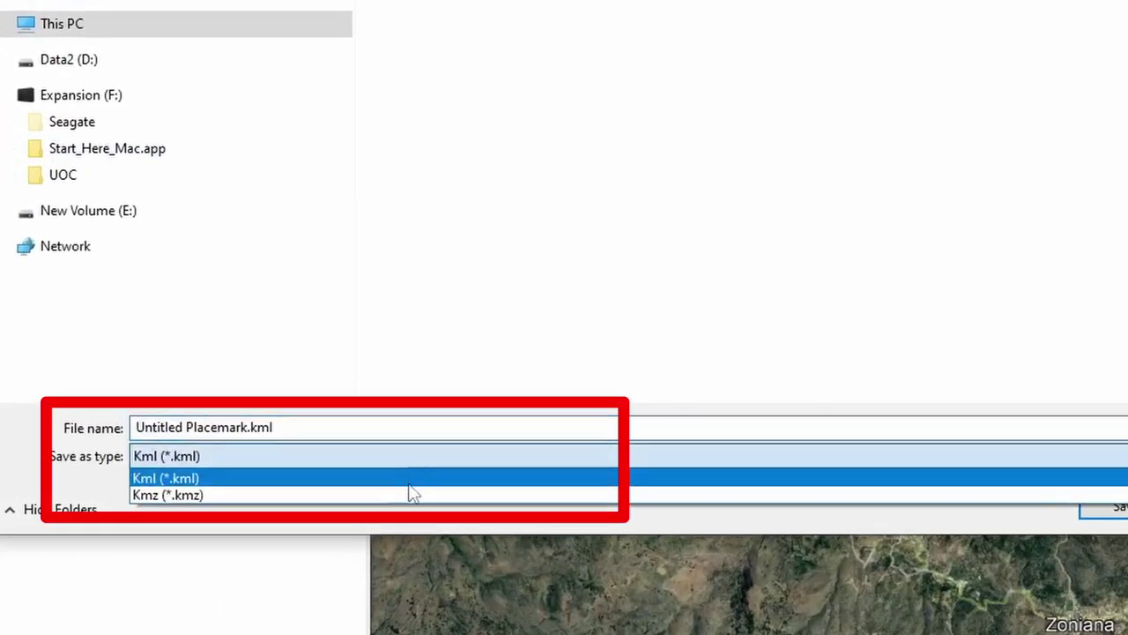
pyautogui.click(414, 481)
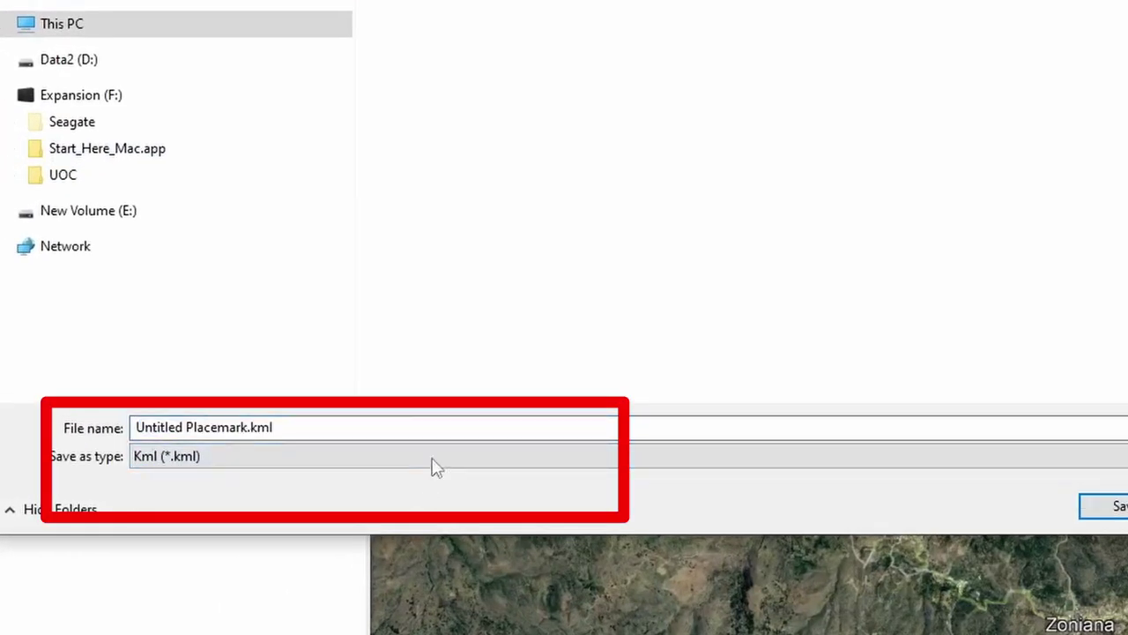
pyautogui.click(279, 429)
pyautogui.write('point')
pyautogui.hotkey('ctrl', 'a')
pyautogui.press('BackSpace')
pyautogui.write('pano')
pyautogui.write('rama')
pyautogui.press('Return')
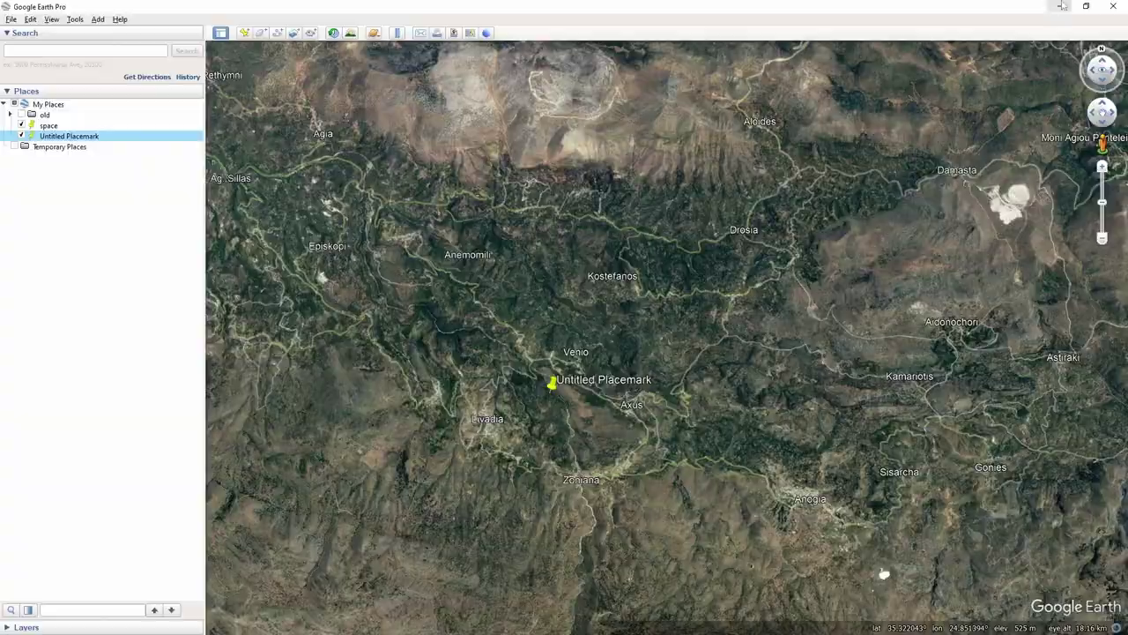
# Switch to Visual Studio Code, open panorama.kml and look through its style and Placemark code
pyautogui.click(1062, 6)
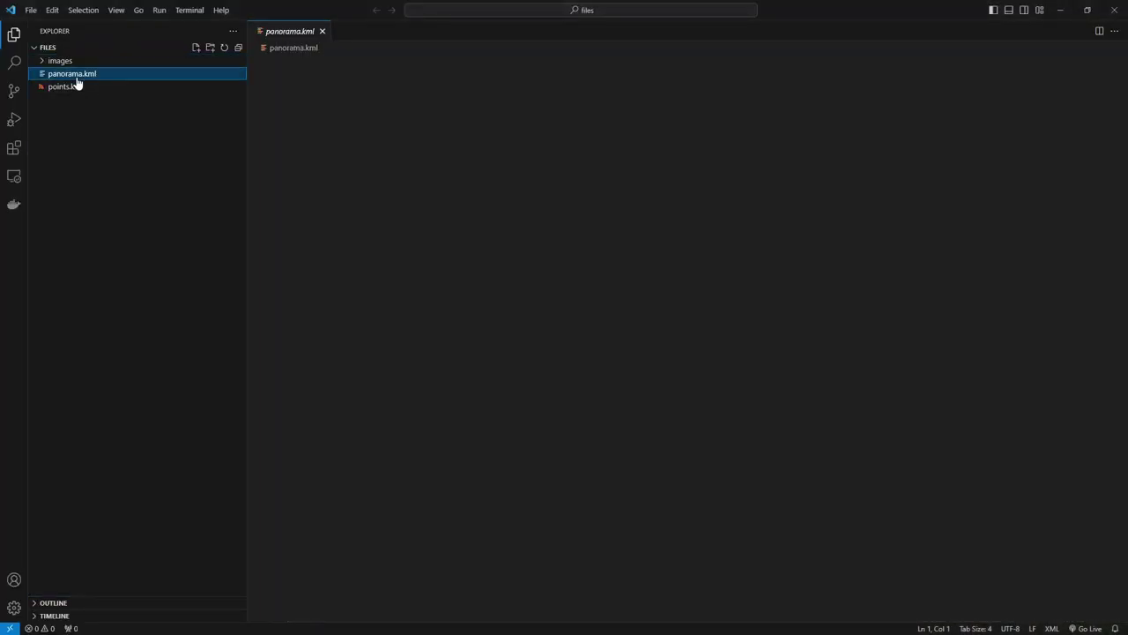
pyautogui.scroll(-2, 471, 362)
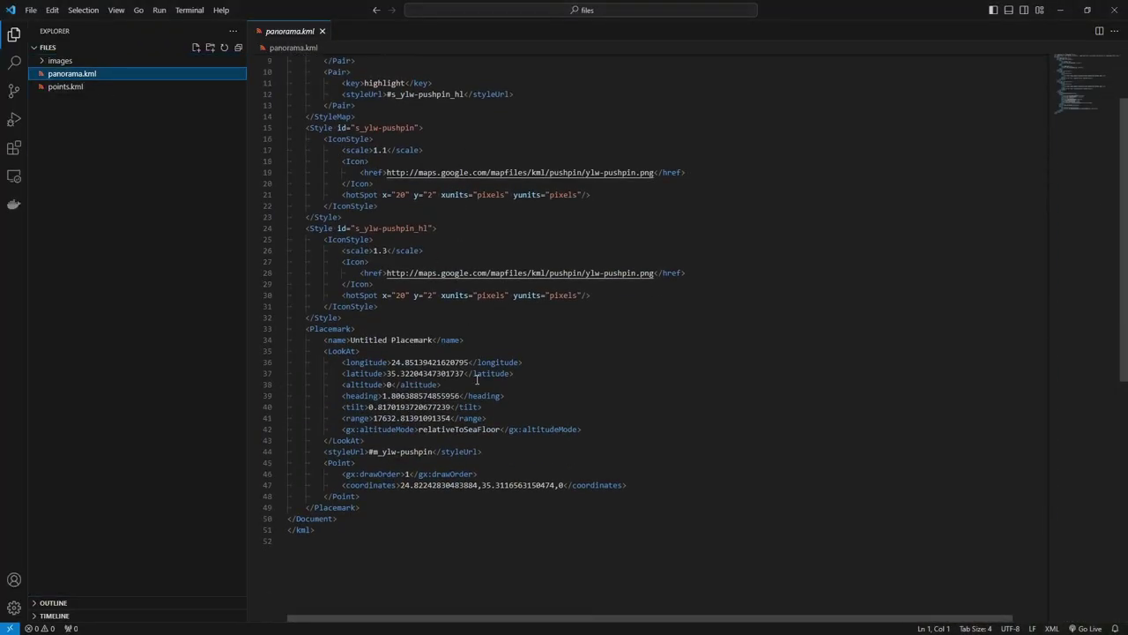
pyautogui.scroll(-3, 476, 380)
pyautogui.scroll(5, 477, 380)
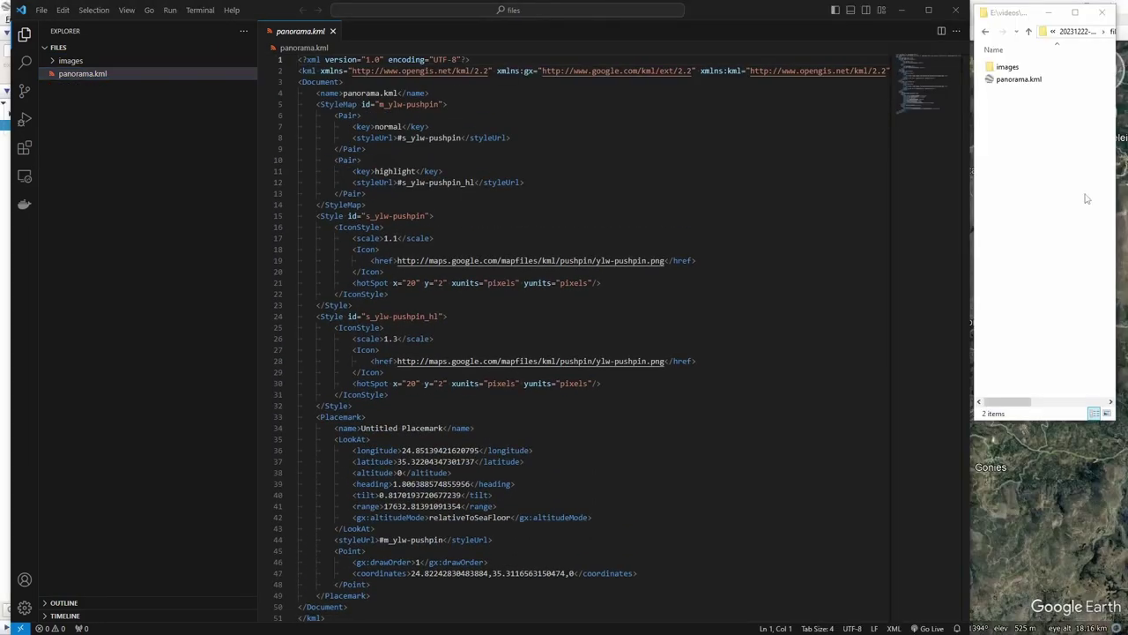
# Change the placemark's name in the panorama.kml code to test
pyautogui.click(1019, 79)
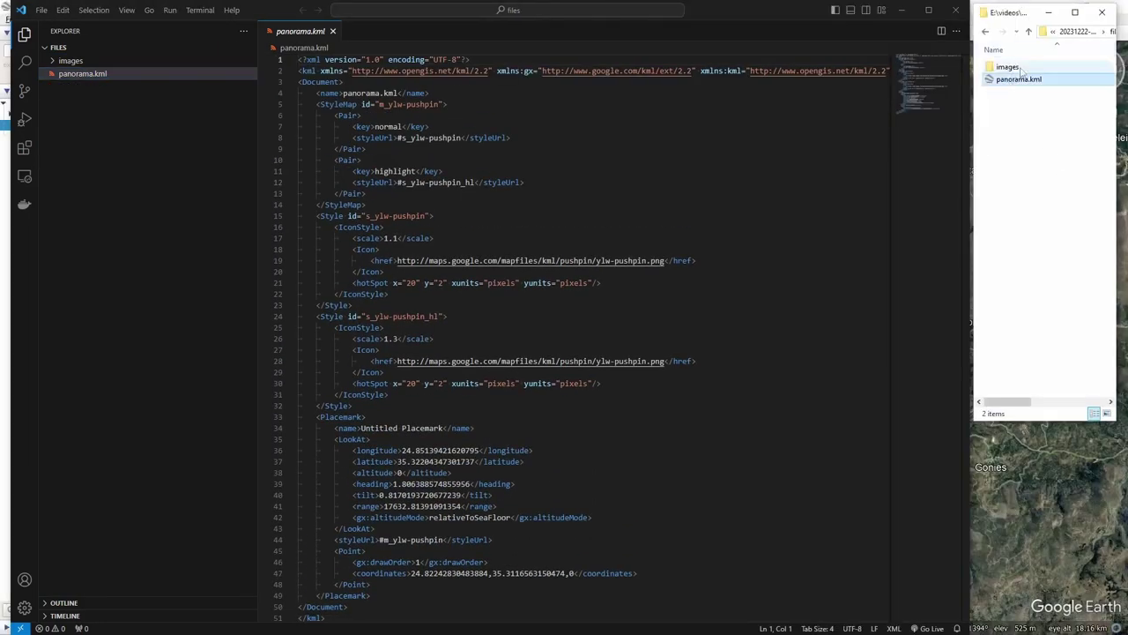
pyautogui.click(565, 215)
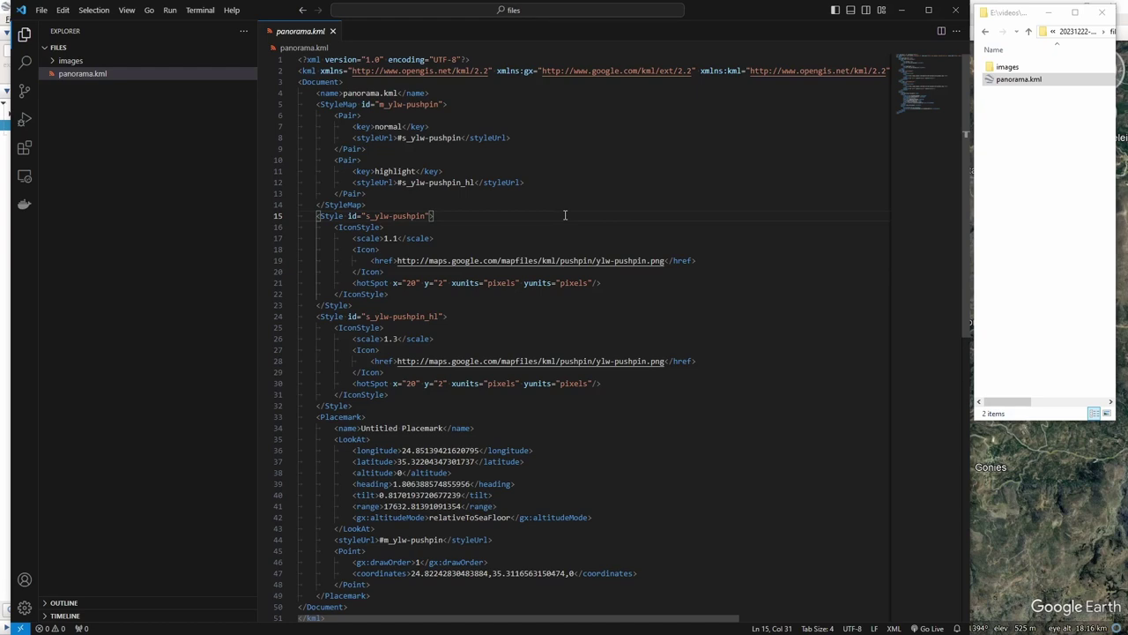
pyautogui.click(358, 427)
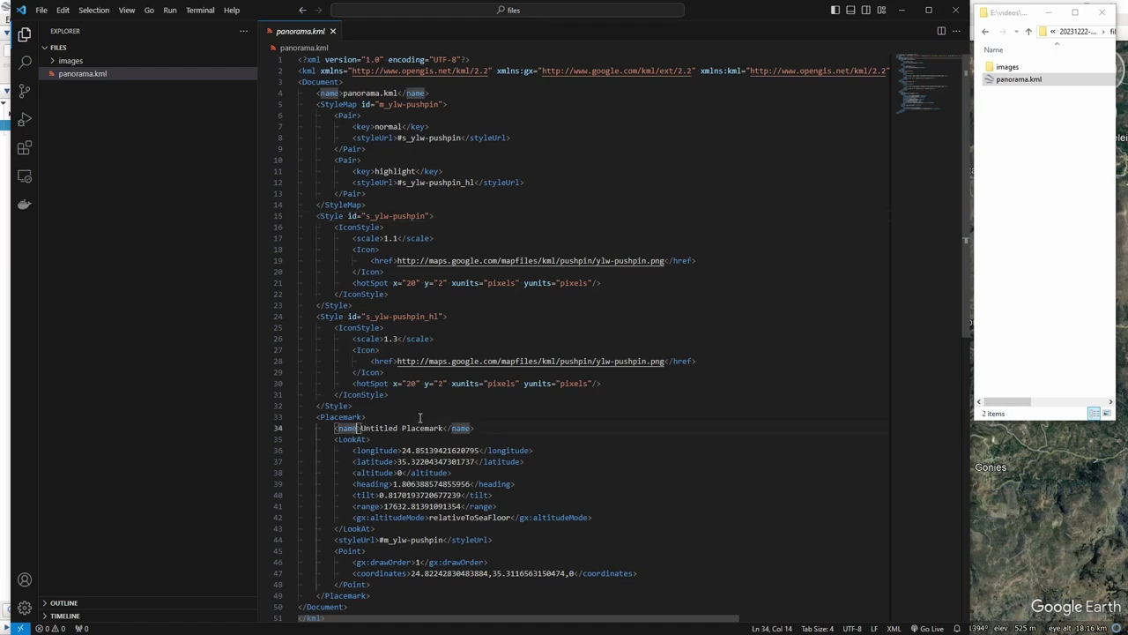
pyautogui.press('Right')
pyautogui.hotkey('ctrl', 'shift', 'Right')
pyautogui.hotkey('ctrl', 'shift', 'Right')
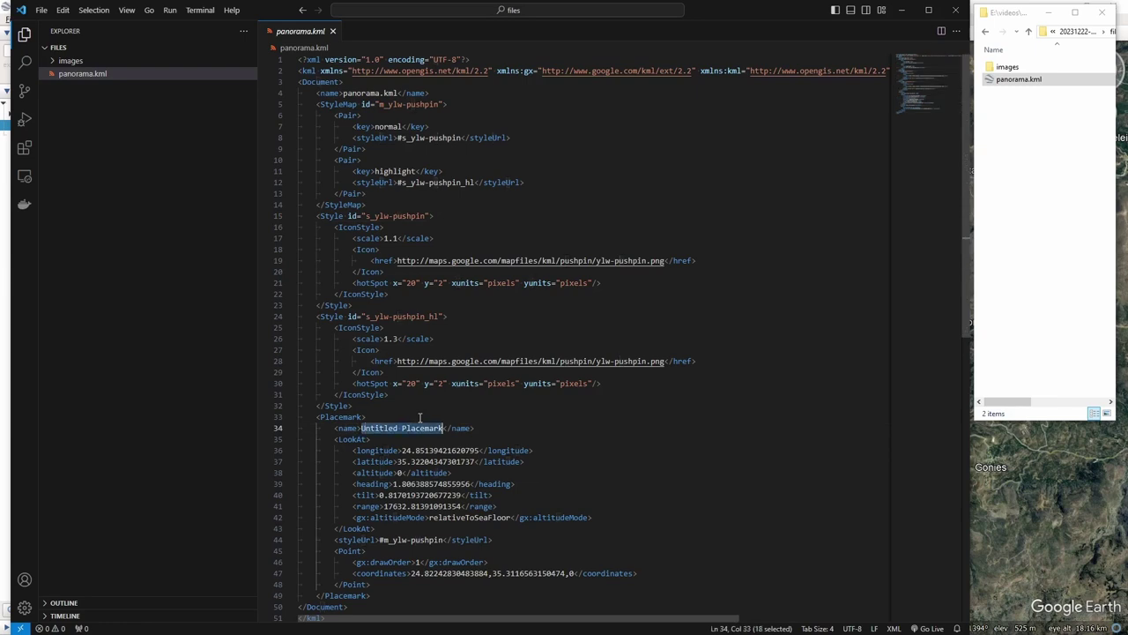
pyautogui.write('test')
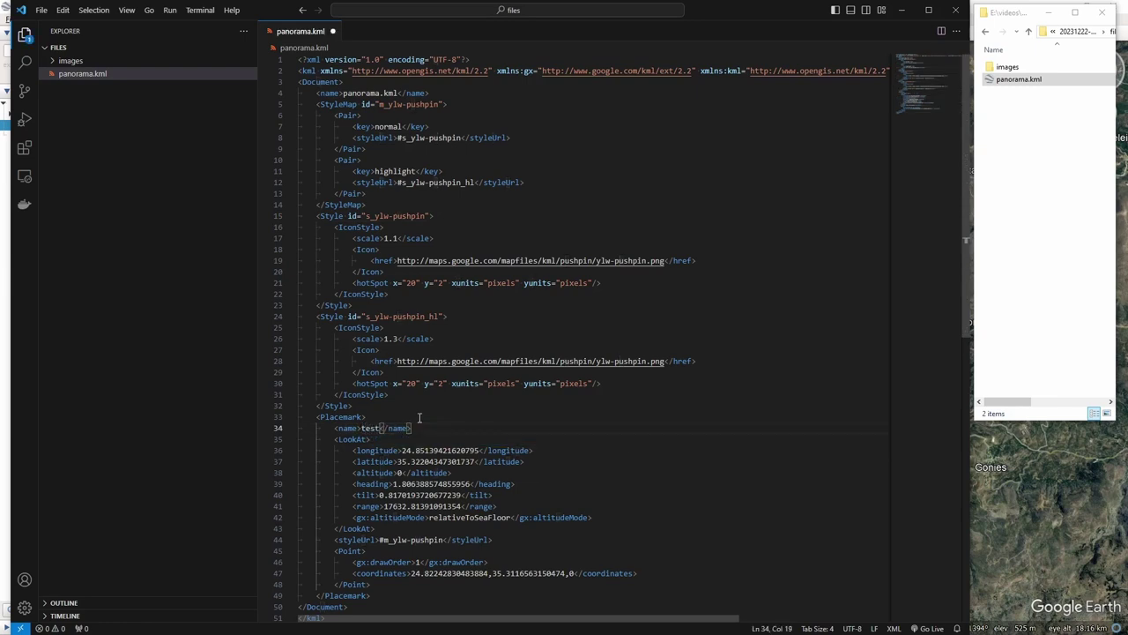
# Save panorama.kml and open it from the file explorer window in Google Earth Pro
pyautogui.hotkey('ctrl', 's')
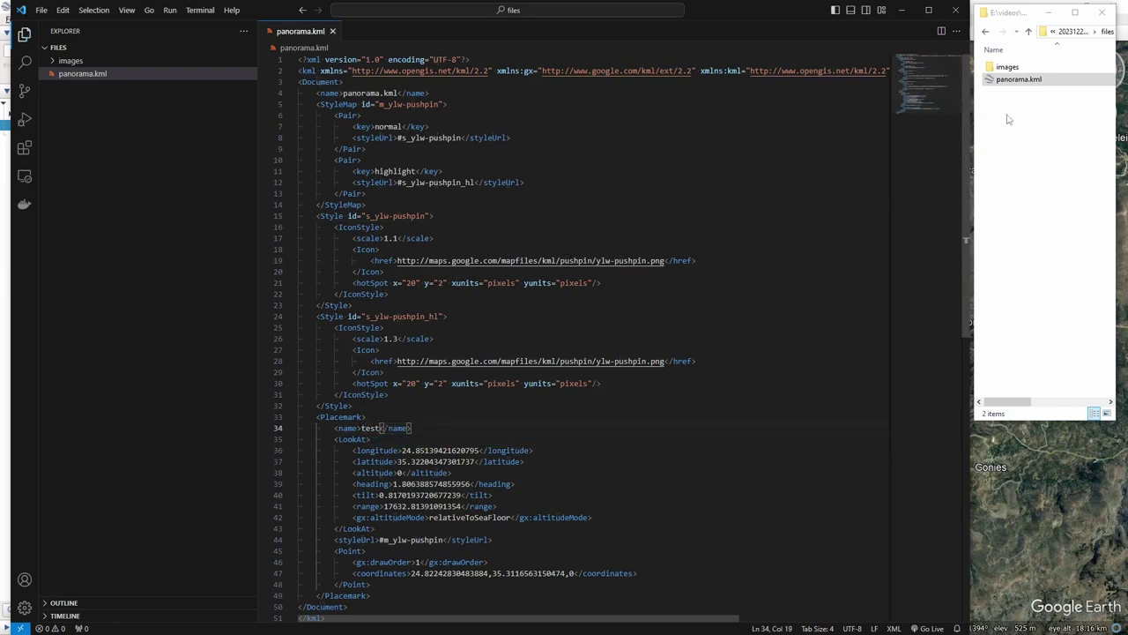
pyautogui.doubleClick(1022, 78)
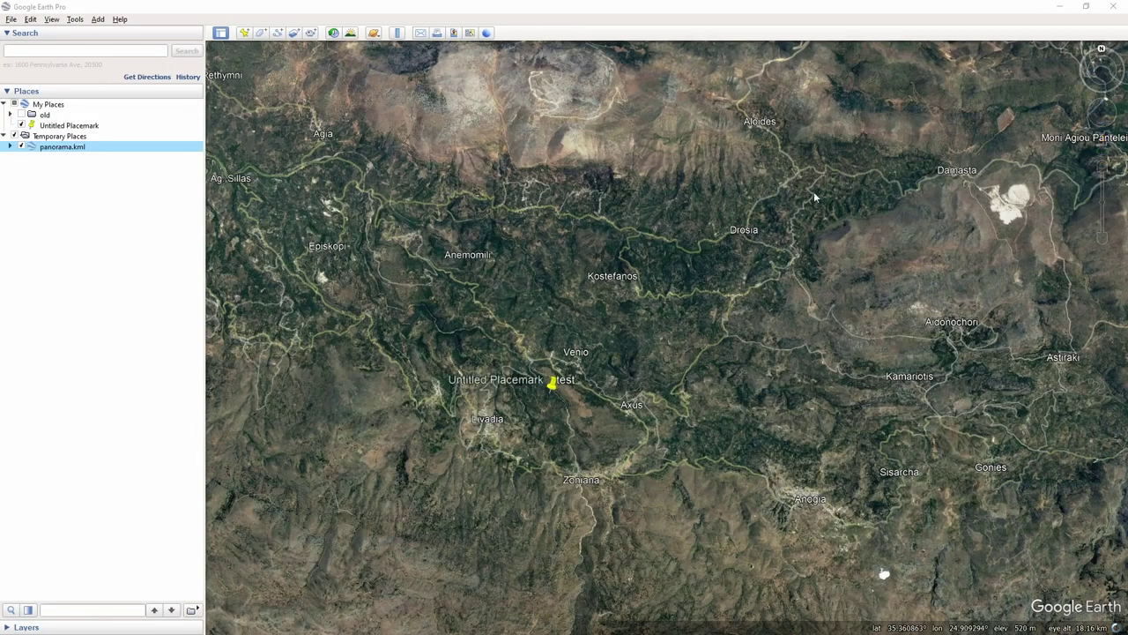
pyautogui.click(551, 384)
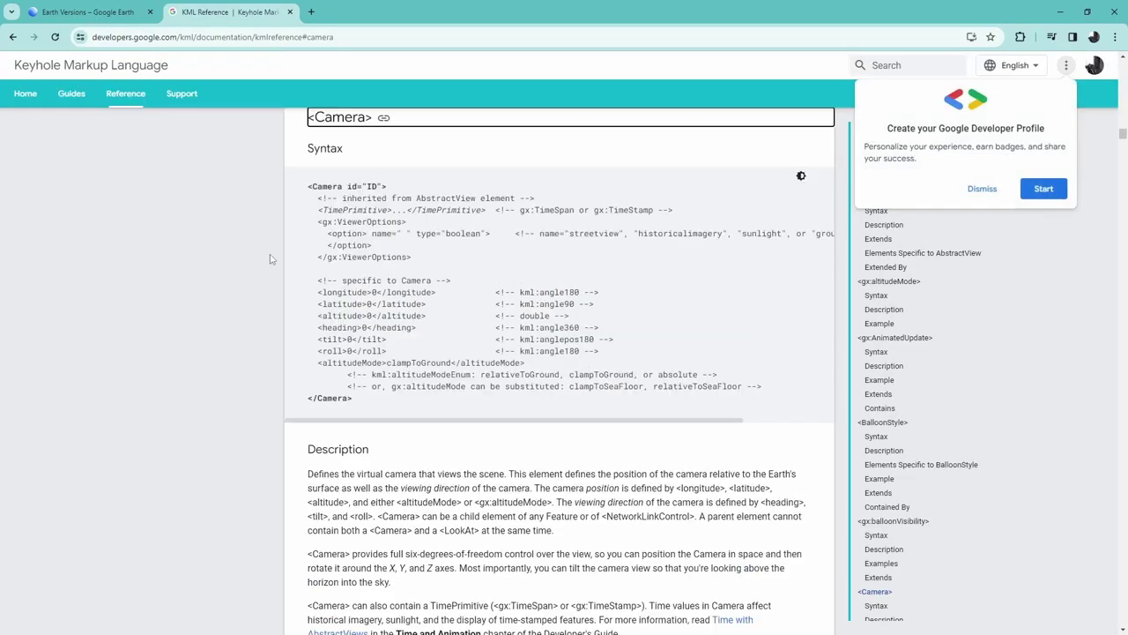
# Read the Camera description in the KML Reference and copy the whole Camera syntax block, from opening to closing tag
pyautogui.scroll(-2, 328, 372)
pyautogui.scroll(-1, 328, 372)
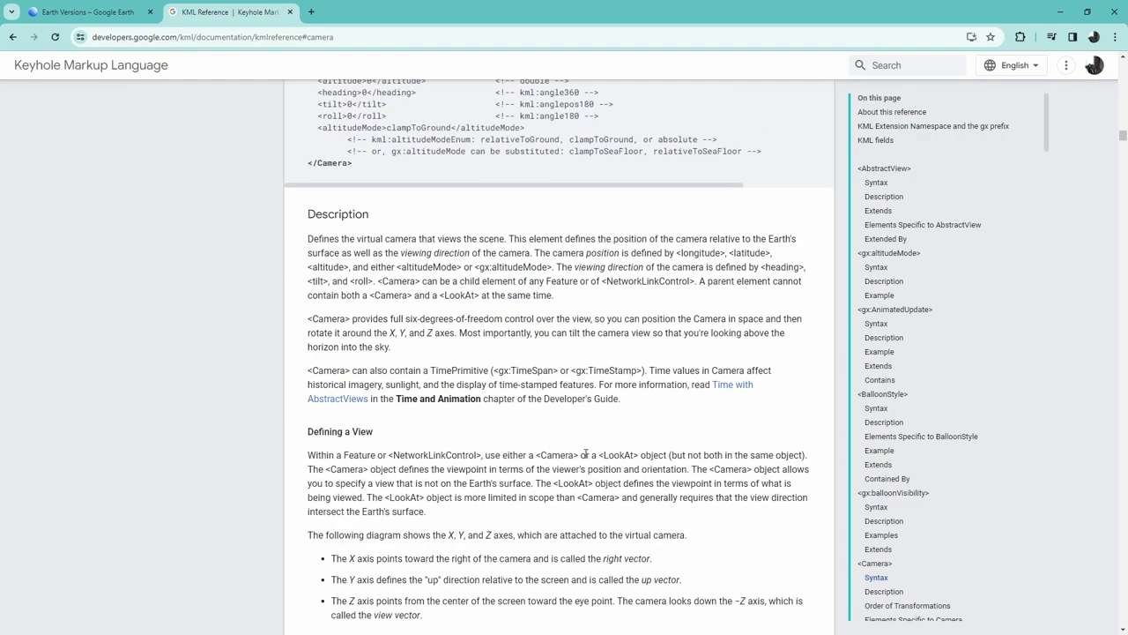
pyautogui.moveTo(668, 454); pyautogui.dragTo(809, 462)
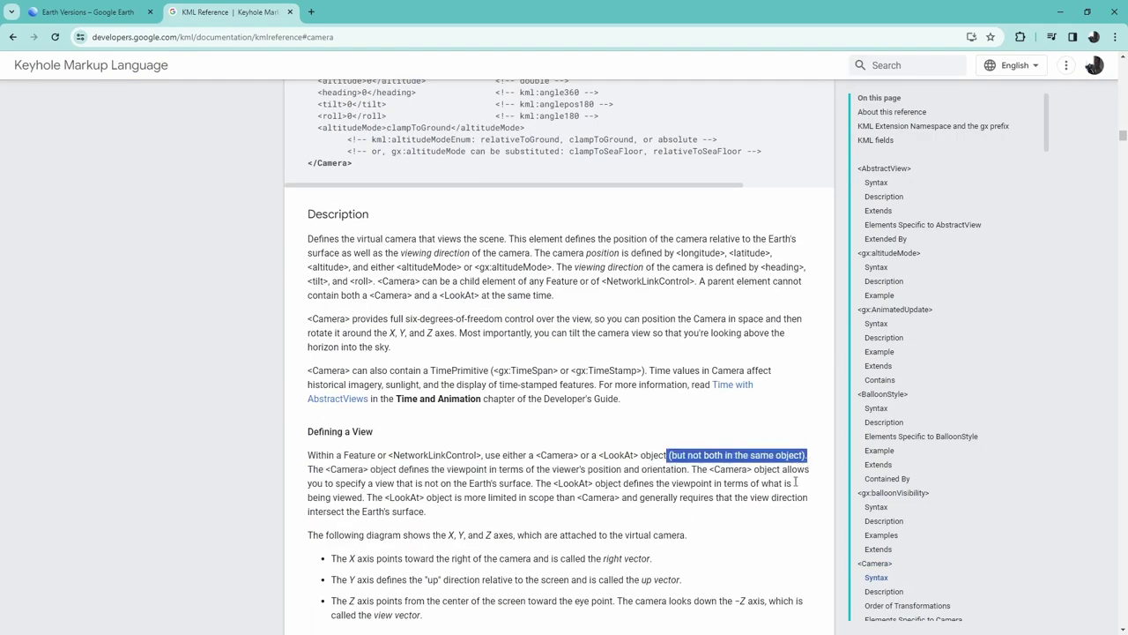
pyautogui.scroll(3, 743, 542)
pyautogui.moveTo(307, 187); pyautogui.dragTo(401, 403)
pyautogui.rightClick(357, 306)
pyautogui.click(381, 314)
# Switch to Visual Studio Code and replace the LookAt block of placemark test1 in panorama.kml with the copied Camera block
pyautogui.hotkey('alt', 'Tab')
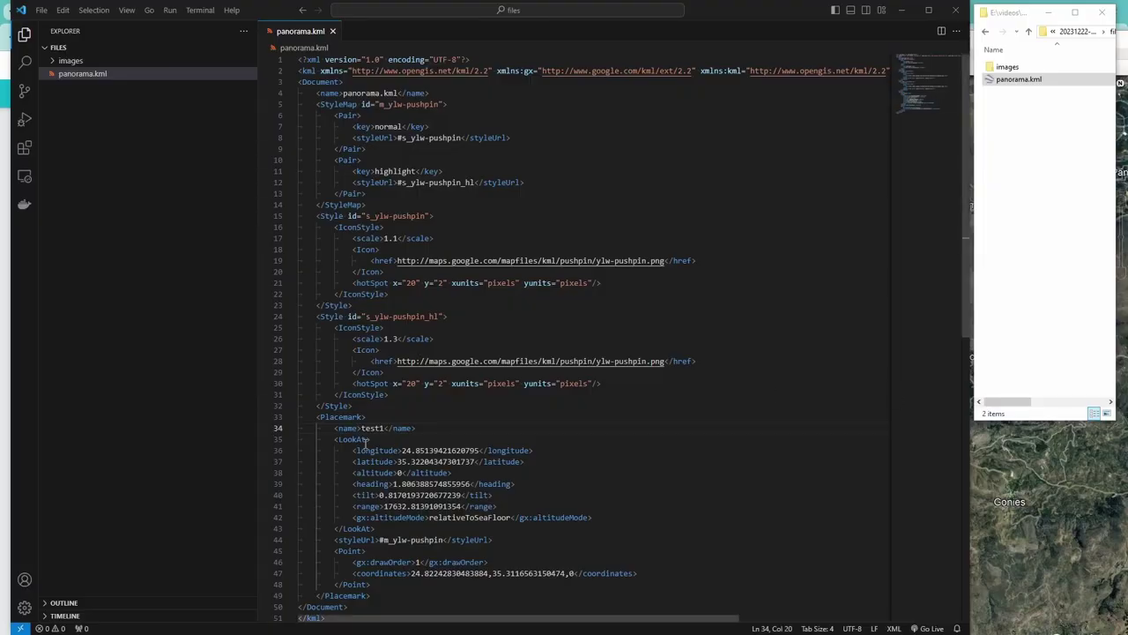
pyautogui.click(337, 529)
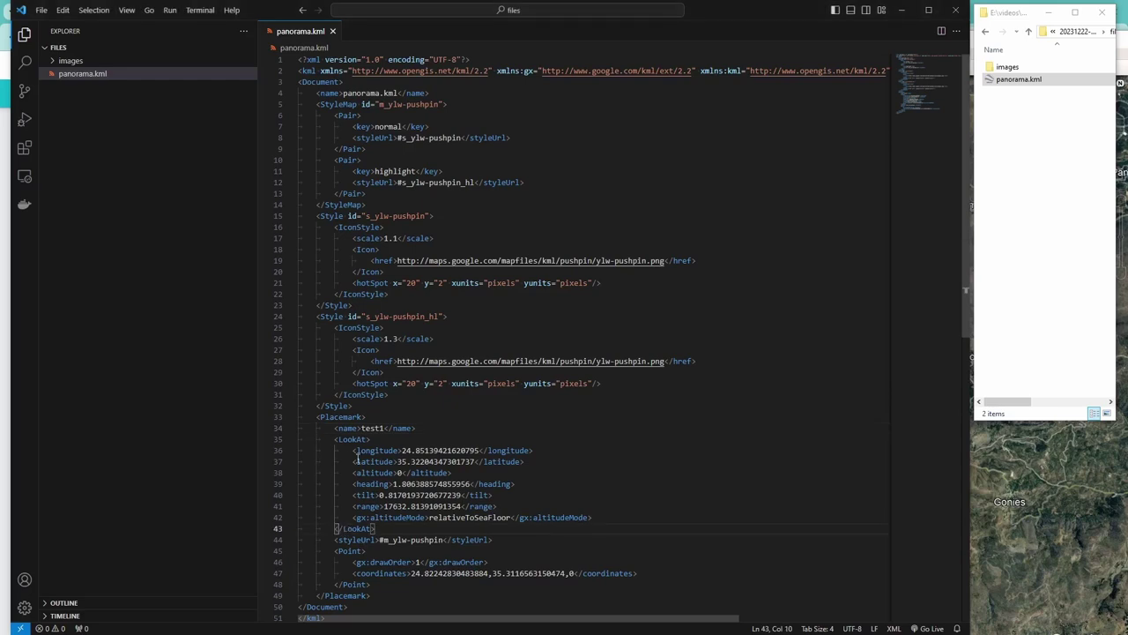
pyautogui.moveTo(335, 439); pyautogui.dragTo(381, 528)
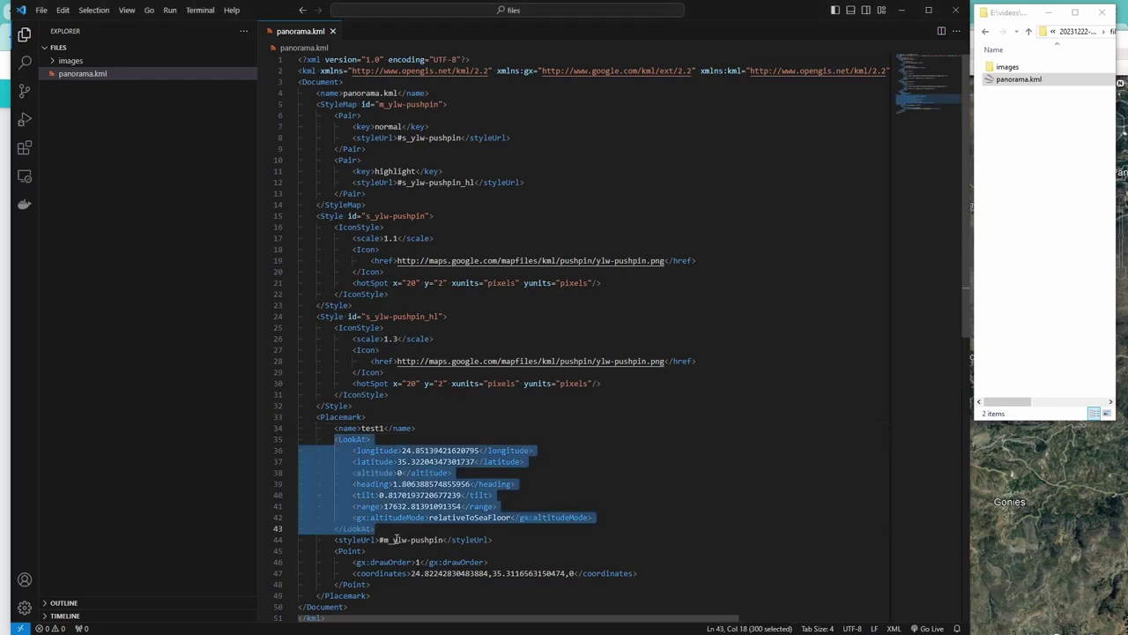
pyautogui.press('Delete')
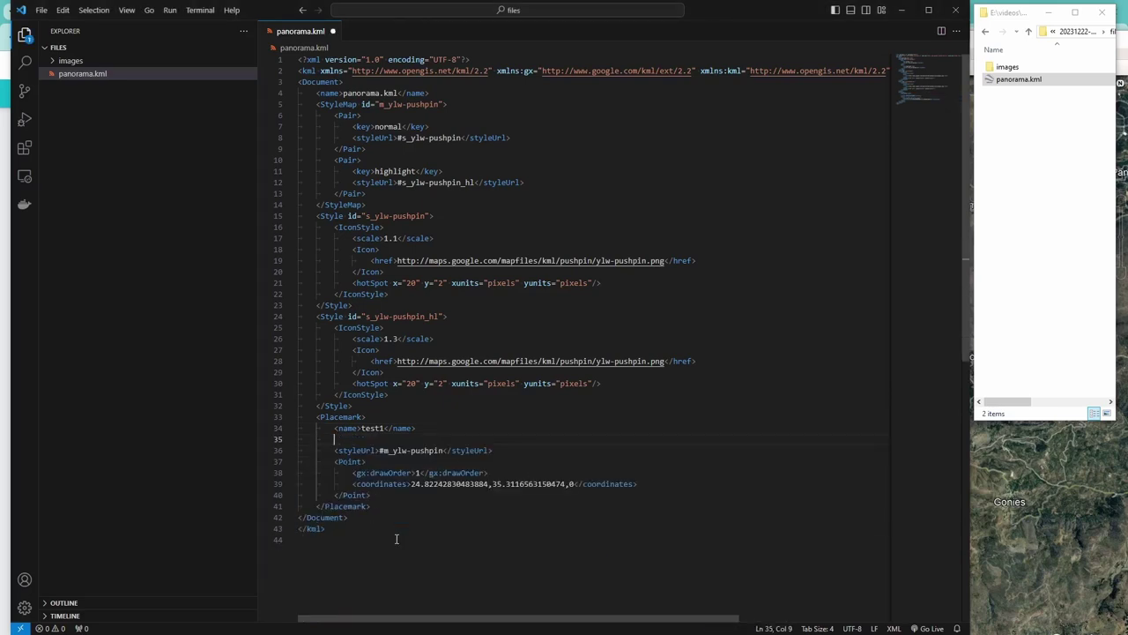
pyautogui.hotkey('ctrl', 'v')
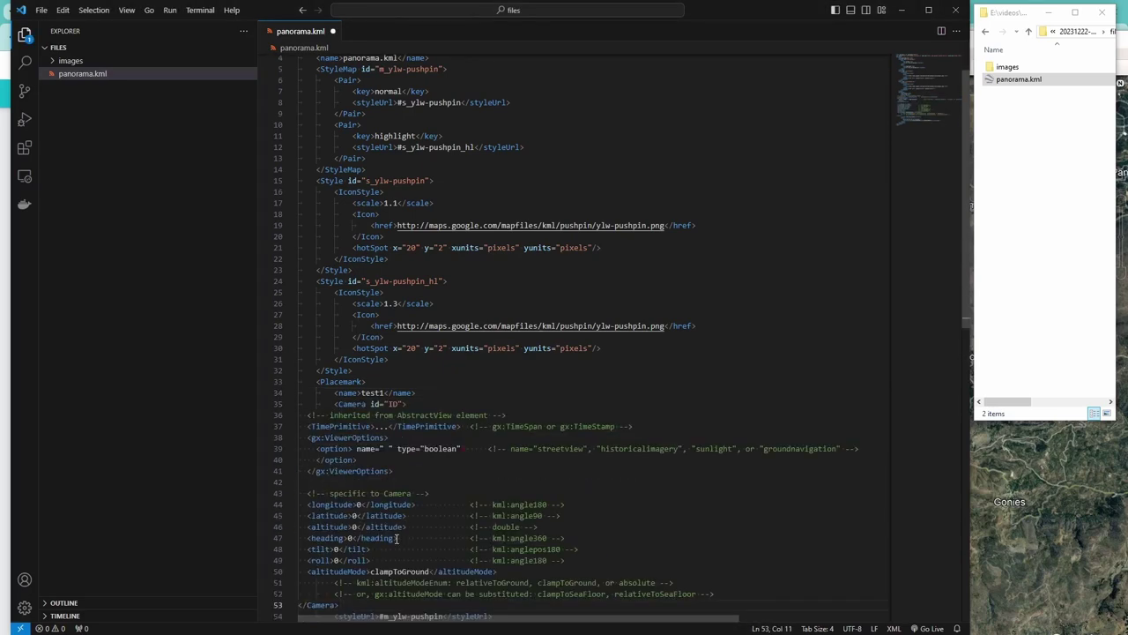
# Indent the pasted Camera lines so they line up inside the Placemark element
pyautogui.keyDown('shift'); pyautogui.click(374, 415); pyautogui.keyUp('shift')
pyautogui.press('Tab')
pyautogui.press('Tab')
pyautogui.press('Tab')
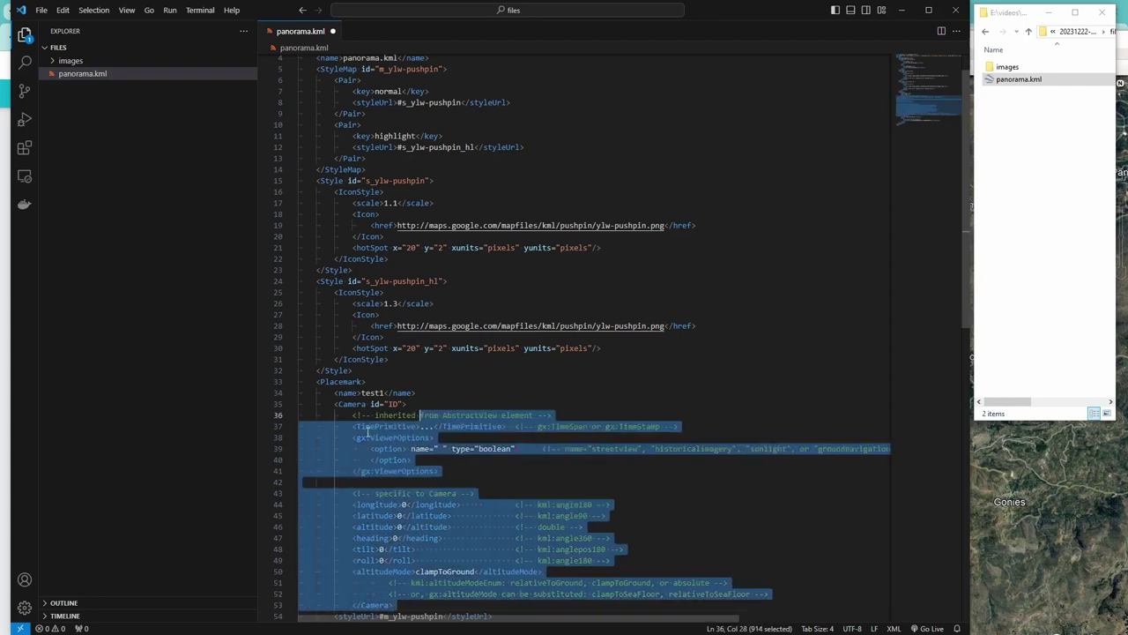
pyautogui.click(416, 429)
# Copy longitude 24.82242830483884 and latitude 35.3116563150474 from the Point coordinates into the Camera's longitude and latitude tags
pyautogui.scroll(-3, 422, 491)
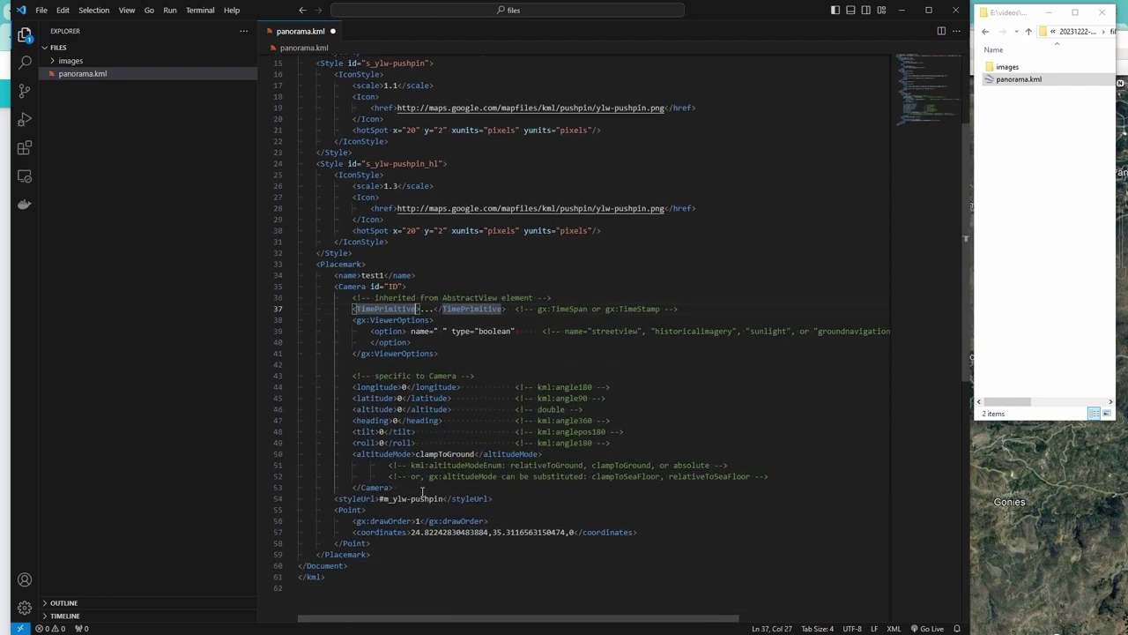
pyautogui.moveTo(411, 532); pyautogui.dragTo(489, 532)
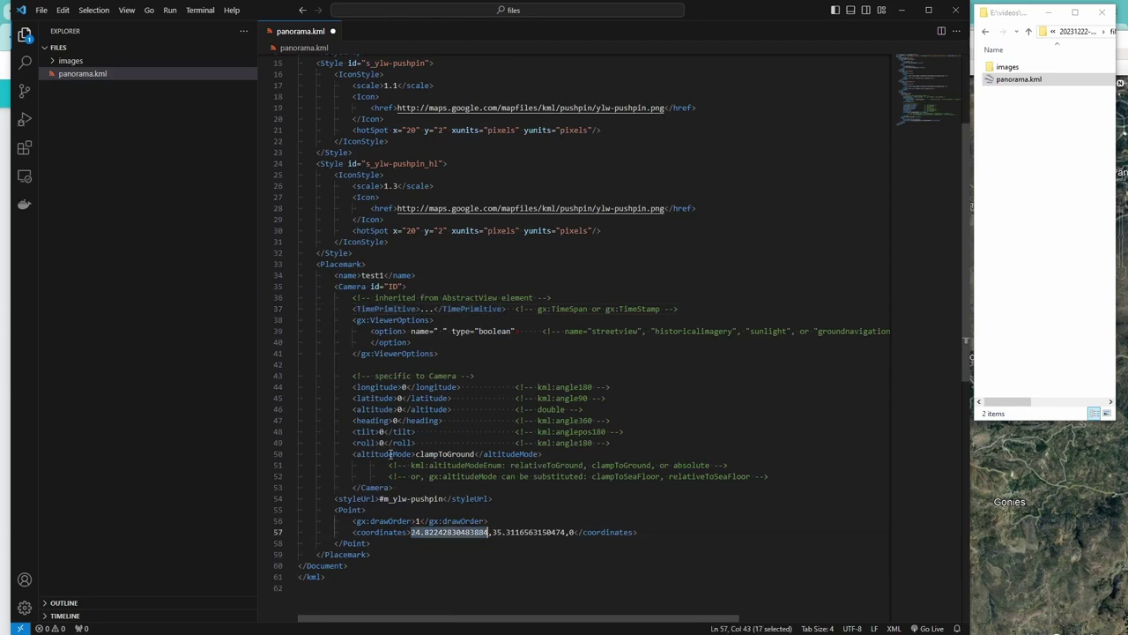
pyautogui.hotkey('ctrl', 'c')
pyautogui.doubleClick(403, 386)
pyautogui.hotkey('ctrl', 'v')
pyautogui.moveTo(491, 532); pyautogui.dragTo(566, 533)
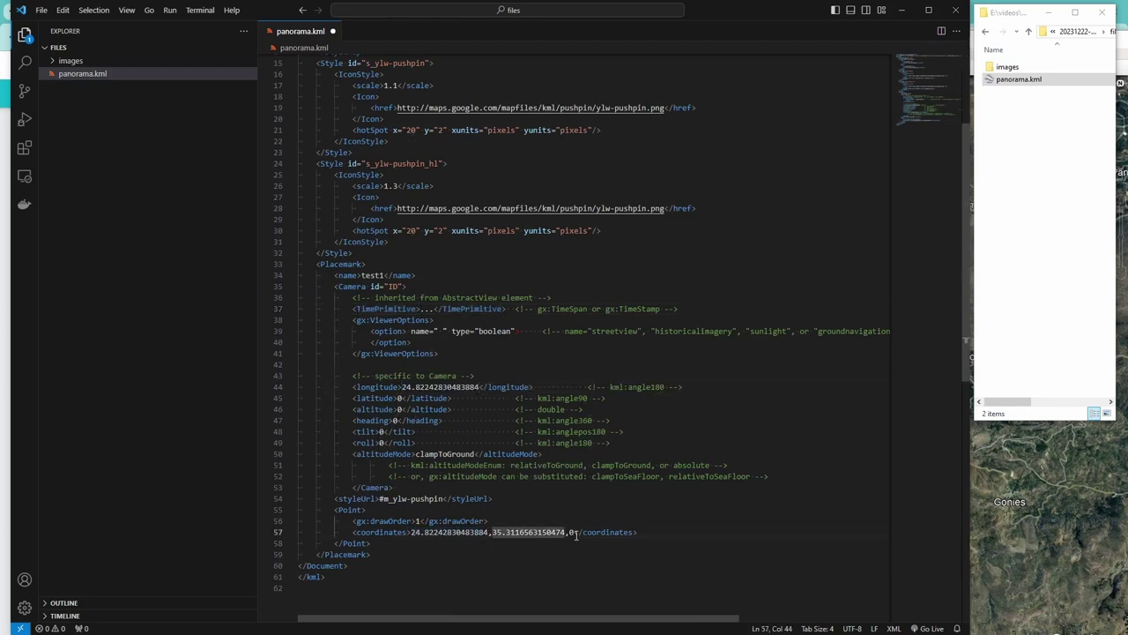
pyautogui.hotkey('ctrl', 'c')
pyautogui.doubleClick(399, 398)
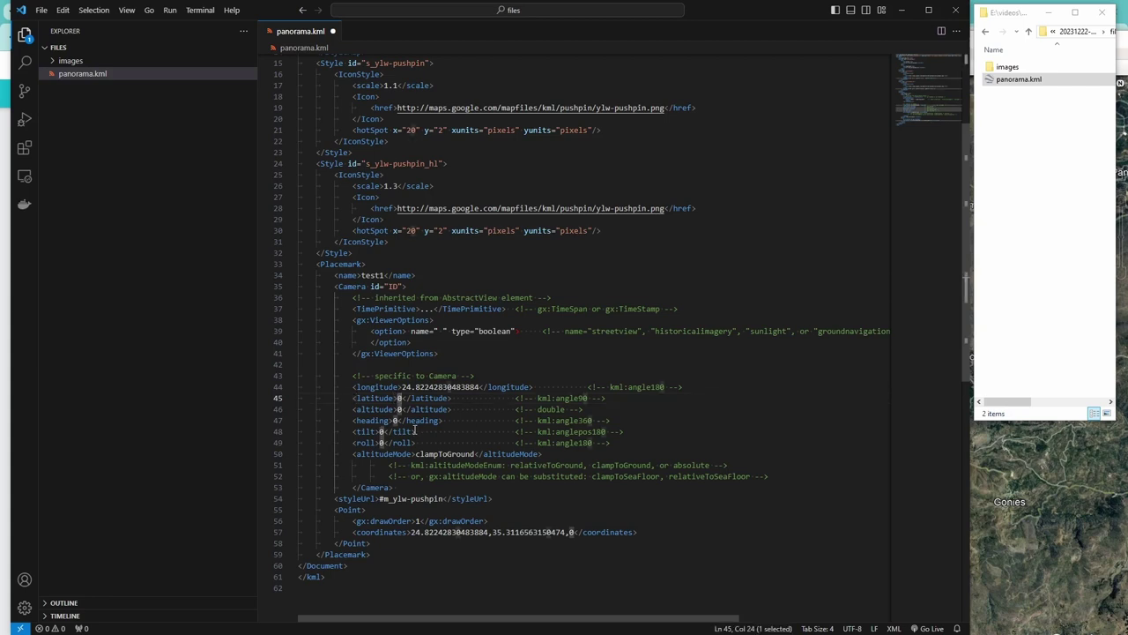
pyautogui.hotkey('ctrl', 'v')
pyautogui.press('Down')
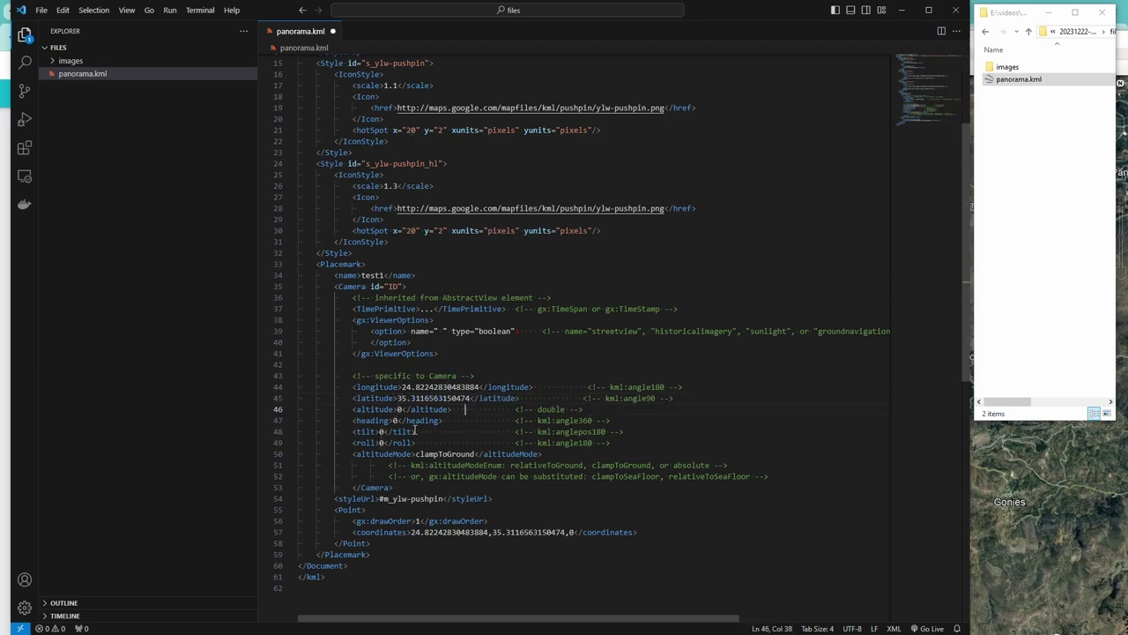
# Set the altitude of placemark test1's Camera to 1000
pyautogui.press('Left')
pyautogui.press('Left')
pyautogui.press('Left')
pyautogui.press('Left')
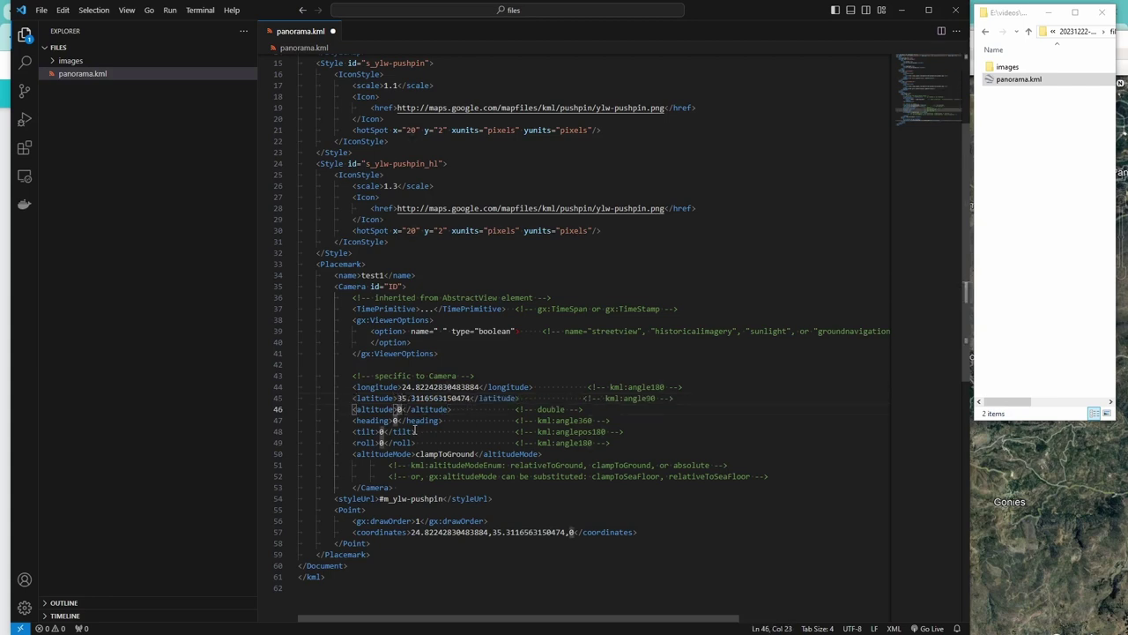
pyautogui.write('100')
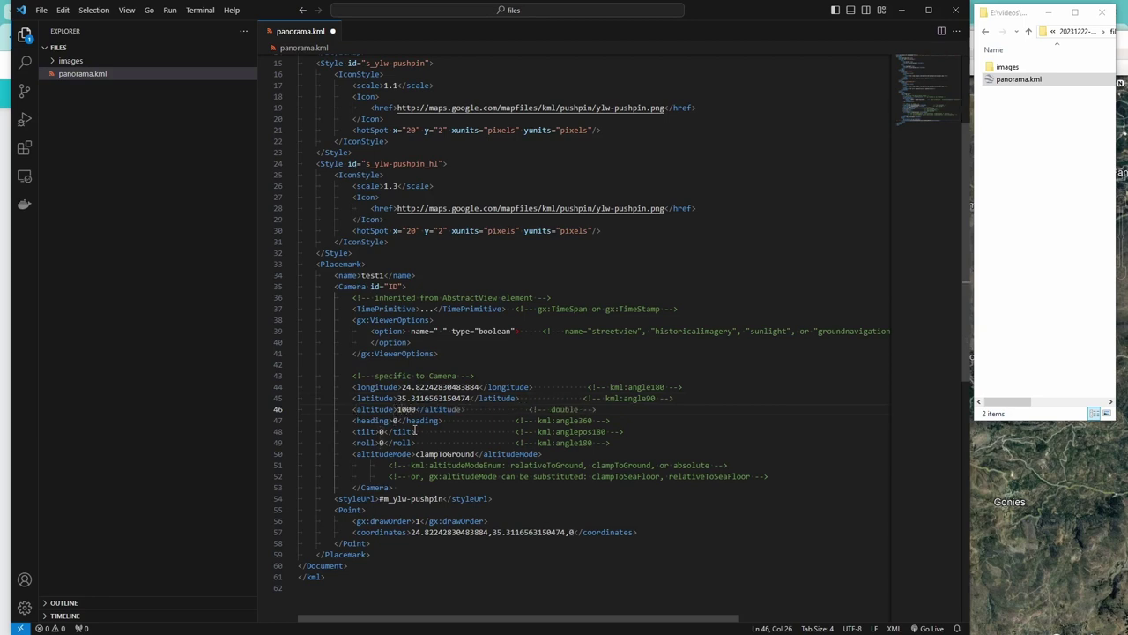
# Delete the whole Point element, from opening to closing tag, from placemark test1
pyautogui.click(343, 512)
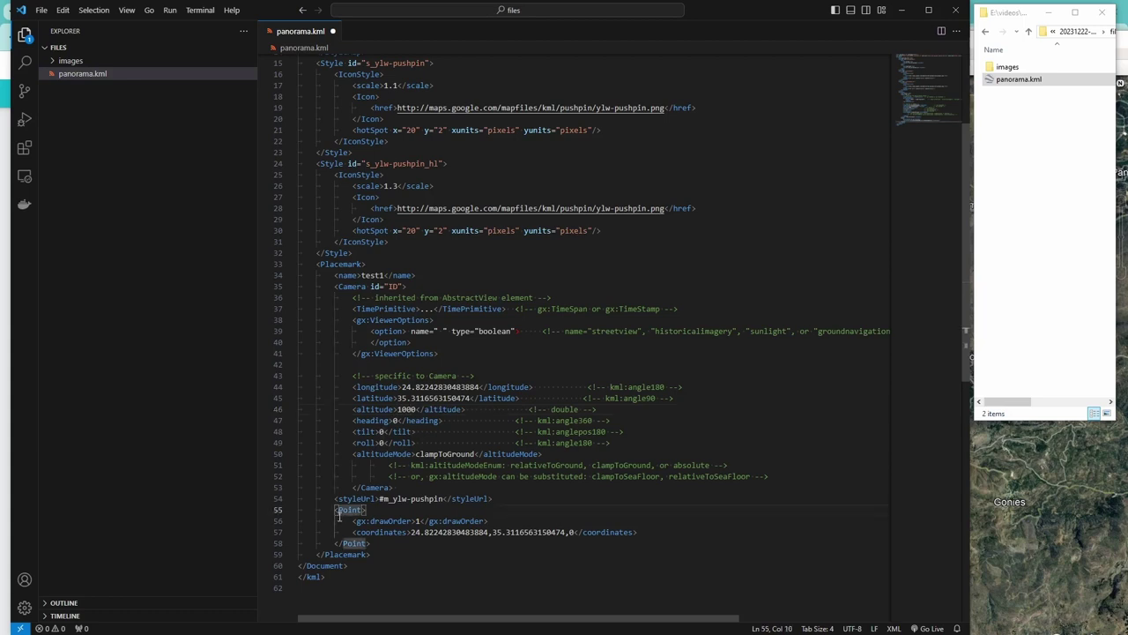
pyautogui.click(333, 511)
pyautogui.keyDown('shift'); pyautogui.click(371, 543); pyautogui.keyUp('shift')
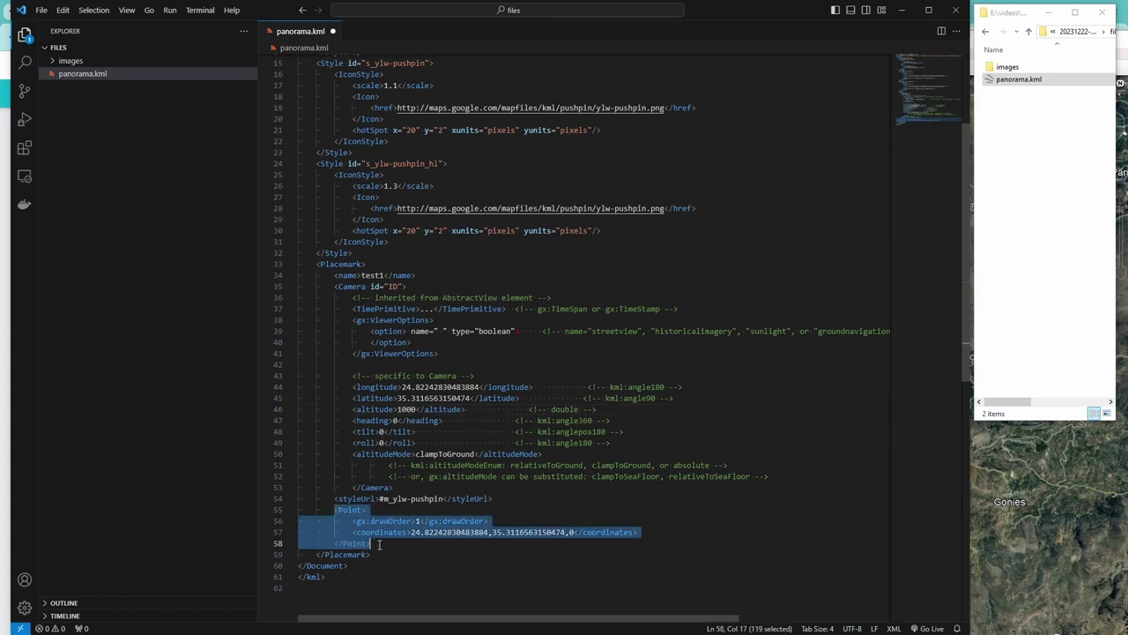
pyautogui.press('Delete')
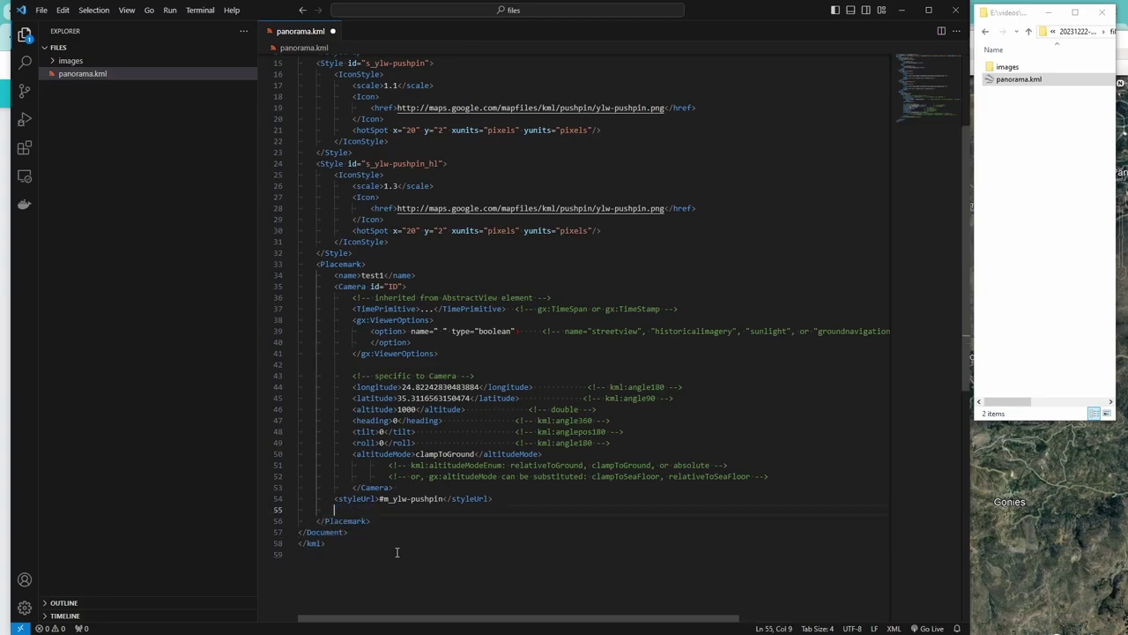
# Save panorama.kml, open it from the file manager in Google Earth Pro and expand its entry under Temporary Places
pyautogui.hotkey('ctrl', 's')
pyautogui.doubleClick(1018, 78)
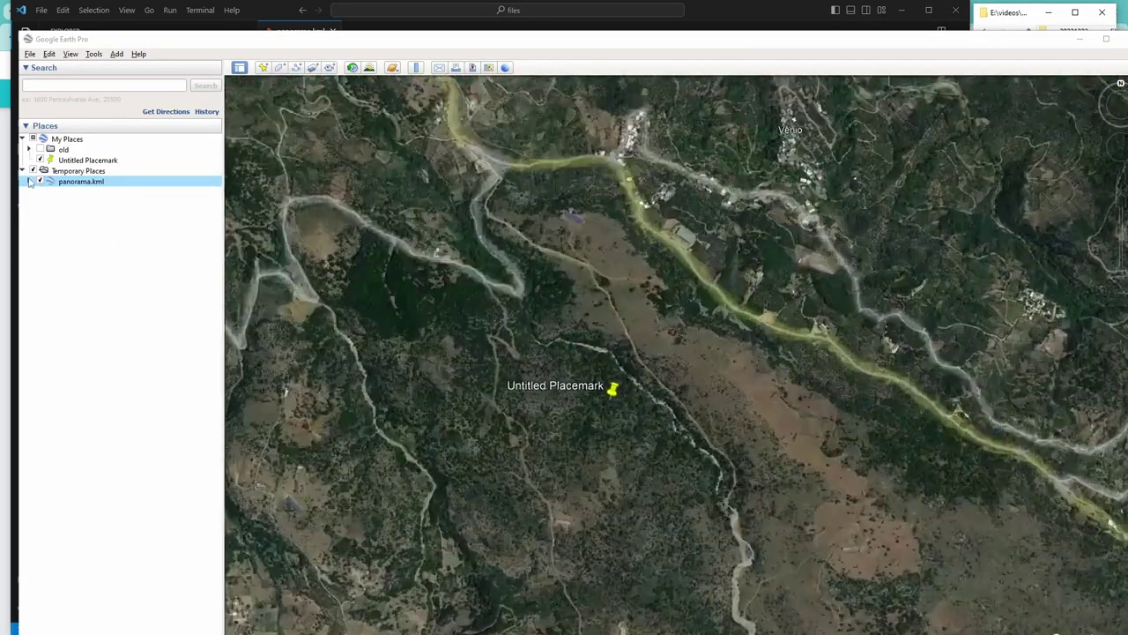
pyautogui.click(29, 180)
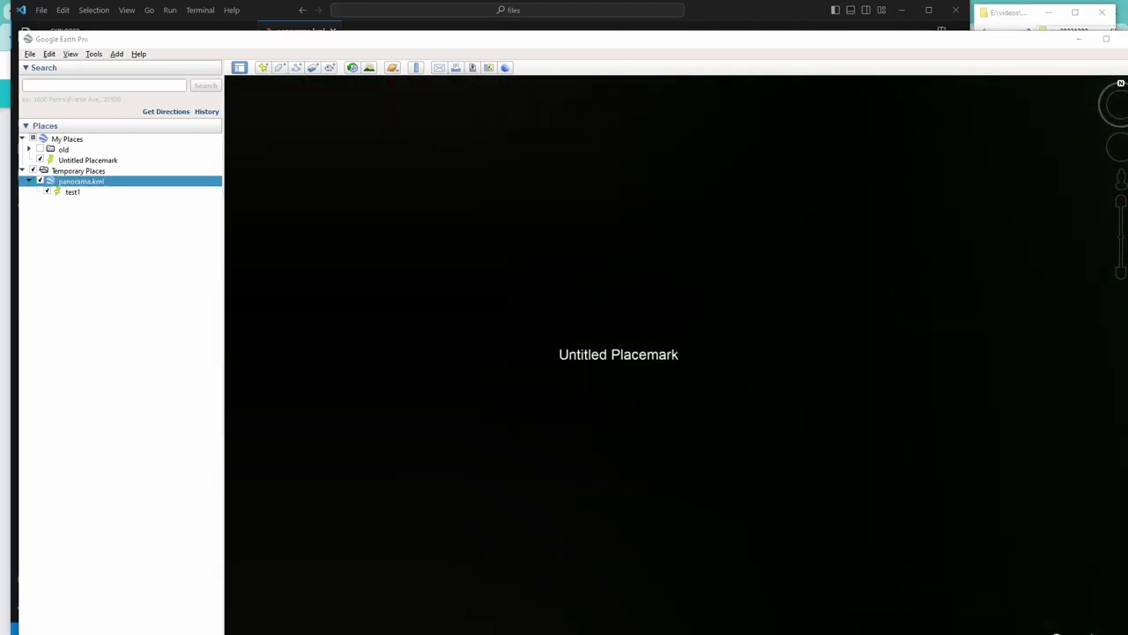
# Switch back to Visual Studio Code and replace the Camera's altitudeMode value with relativeToGround, copied from the comment below
pyautogui.click(750, 30)
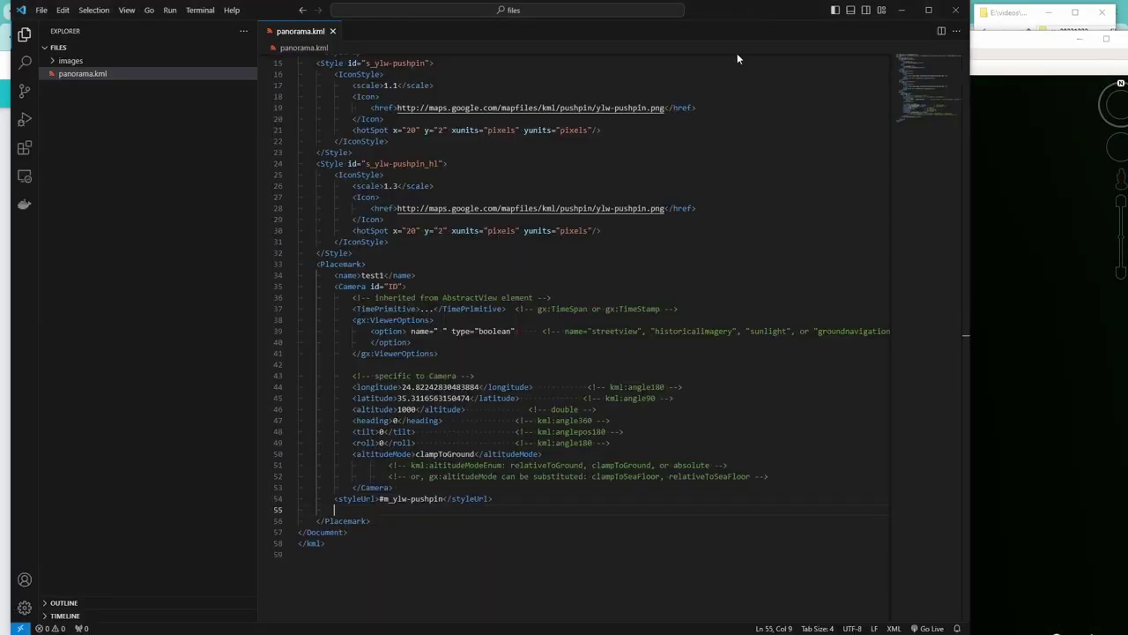
pyautogui.doubleClick(414, 454)
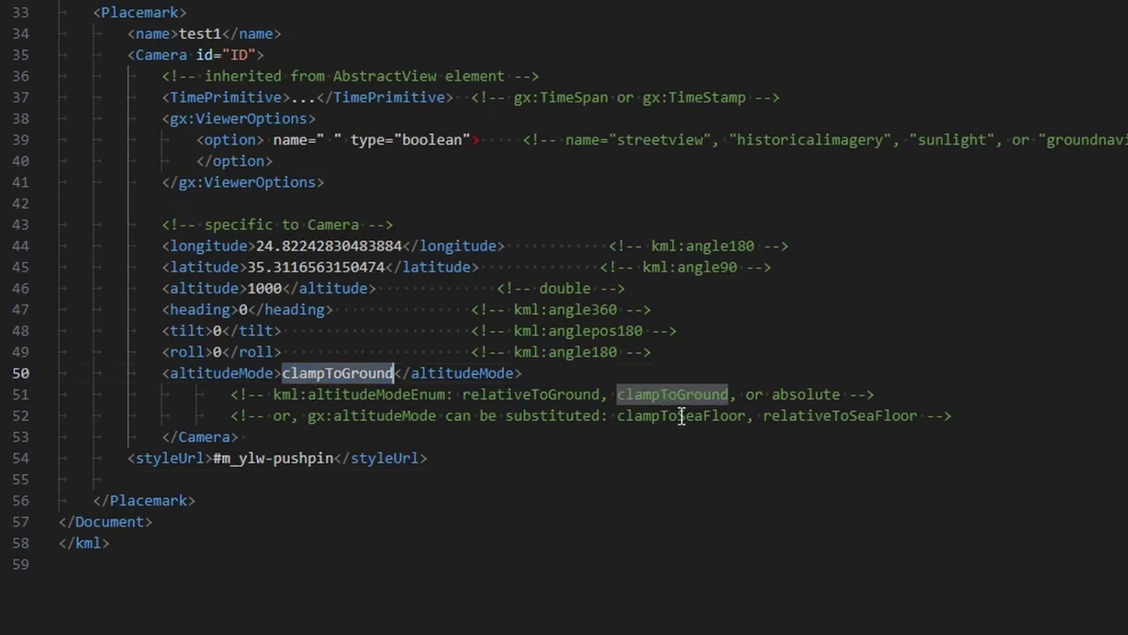
pyautogui.doubleClick(547, 392)
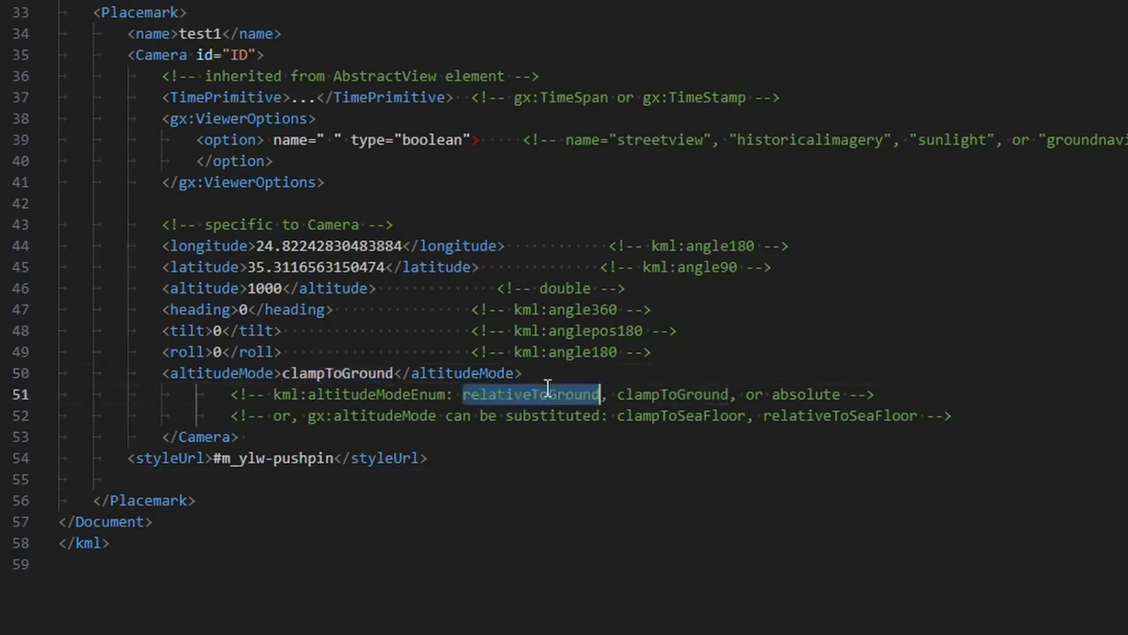
pyautogui.doubleClick(330, 372)
pyautogui.hotkey('ctrl', 'v')
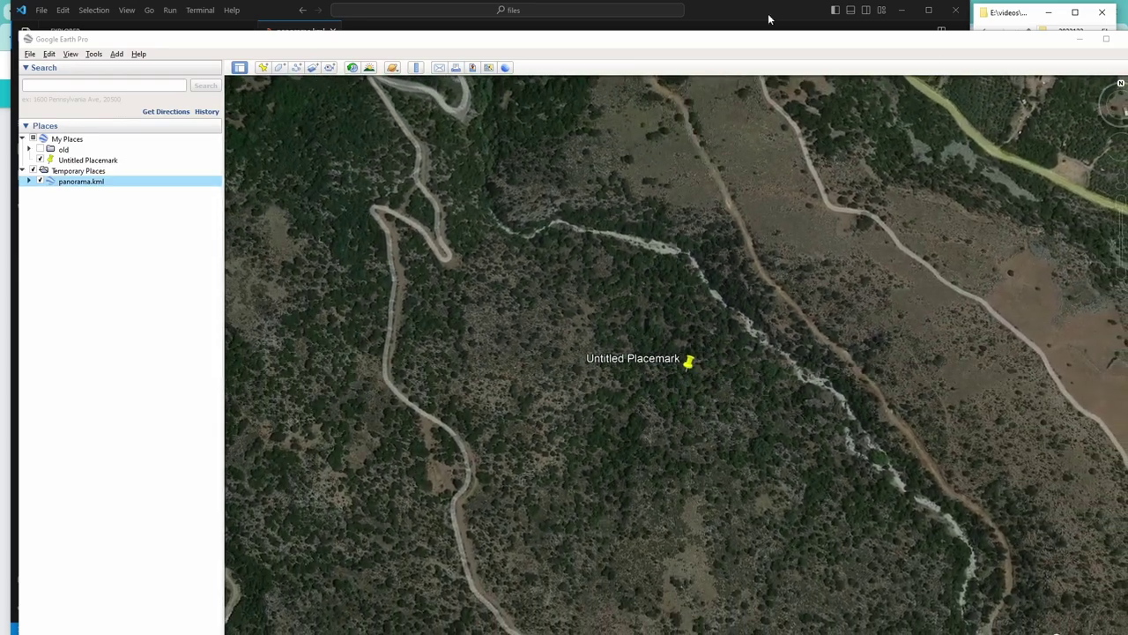
# Switch to Visual Studio Code, set the Camera's tilt to 90, save panorama.kml and reopen it in Google Earth Pro
pyautogui.click(768, 17)
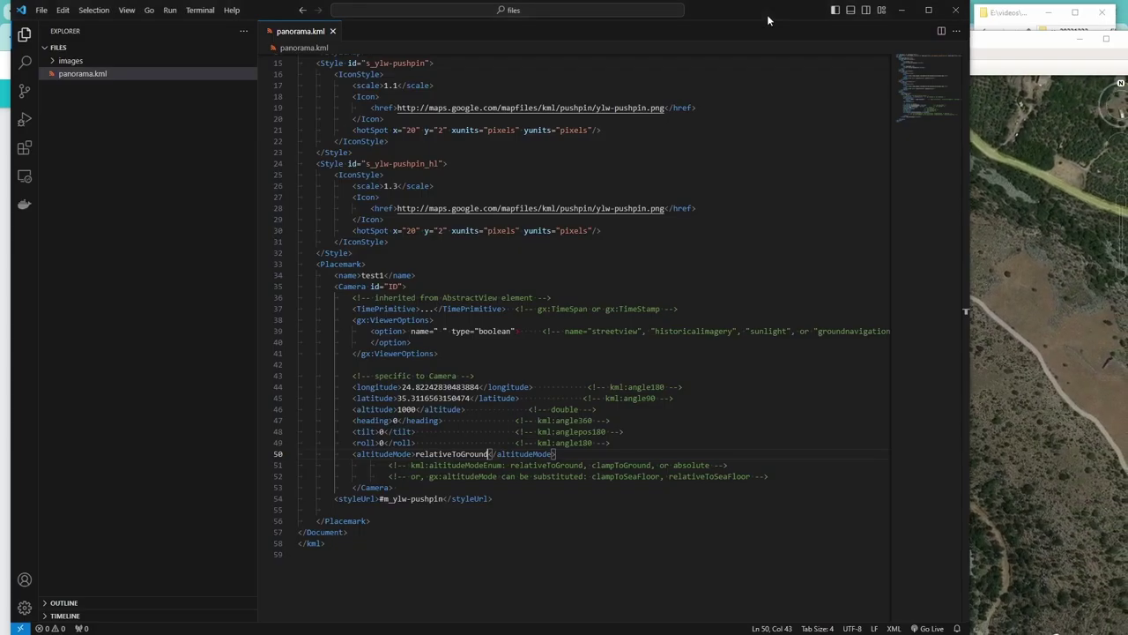
pyautogui.click(380, 432)
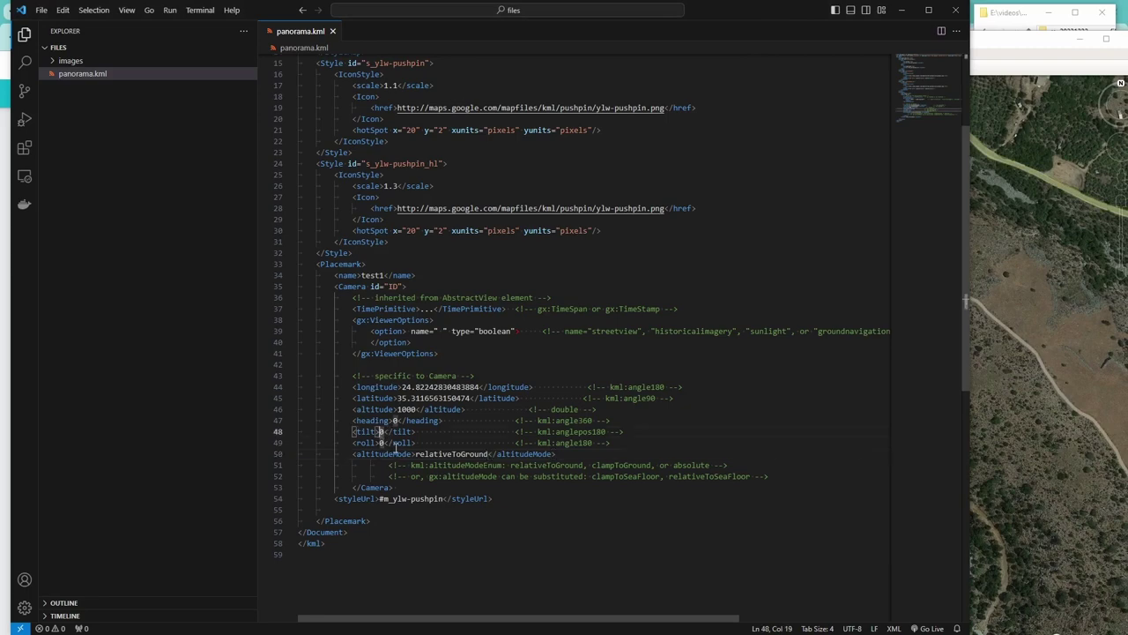
pyautogui.write('9')
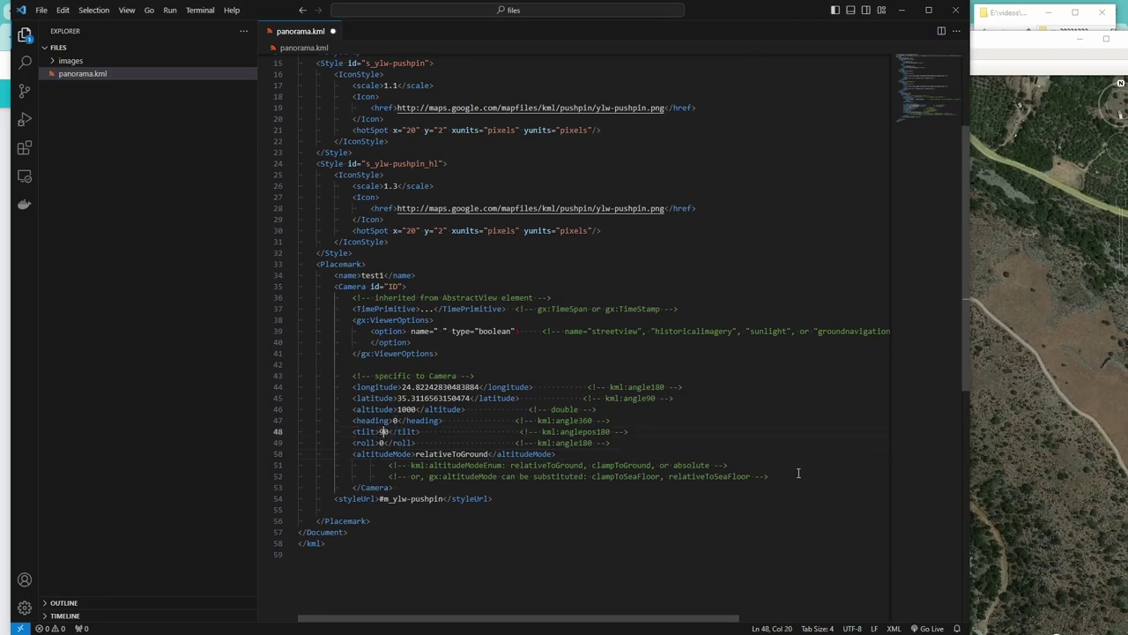
pyautogui.hotkey('ctrl', 's')
pyautogui.click(1021, 18)
pyautogui.doubleClick(1021, 80)
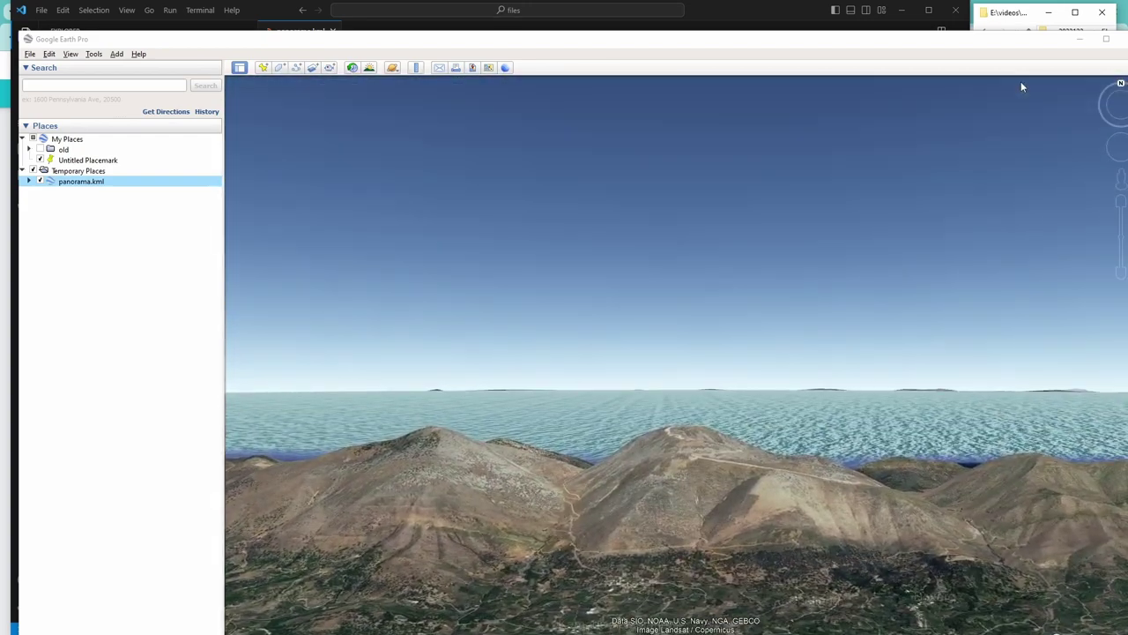
# Switch to Visual Studio Code, set the Camera's heading to 30, save the file and reopen it in Google Earth Pro
pyautogui.click(746, 15)
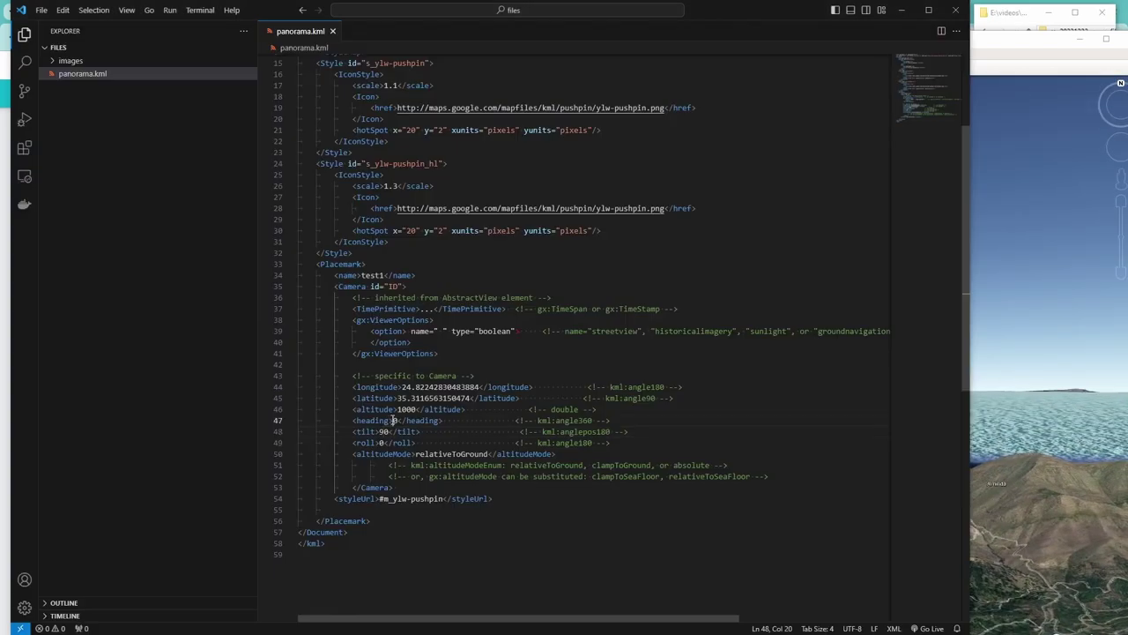
pyautogui.click(393, 421)
pyautogui.write('3')
pyautogui.hotkey('ctrl', 's')
pyautogui.click(1014, 19)
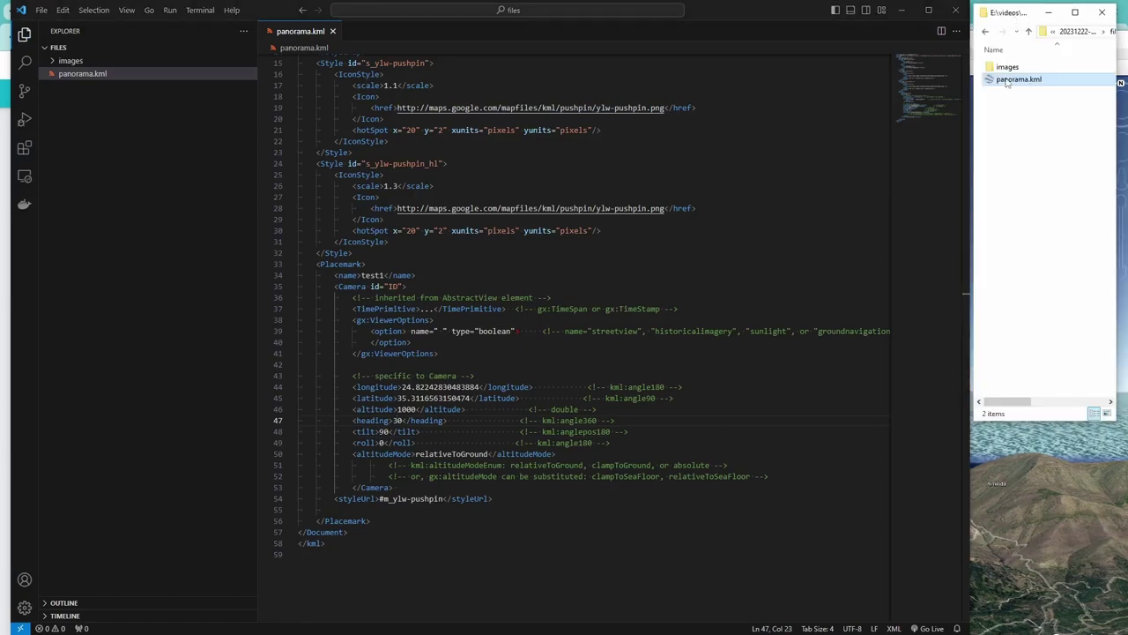
pyautogui.doubleClick(1004, 79)
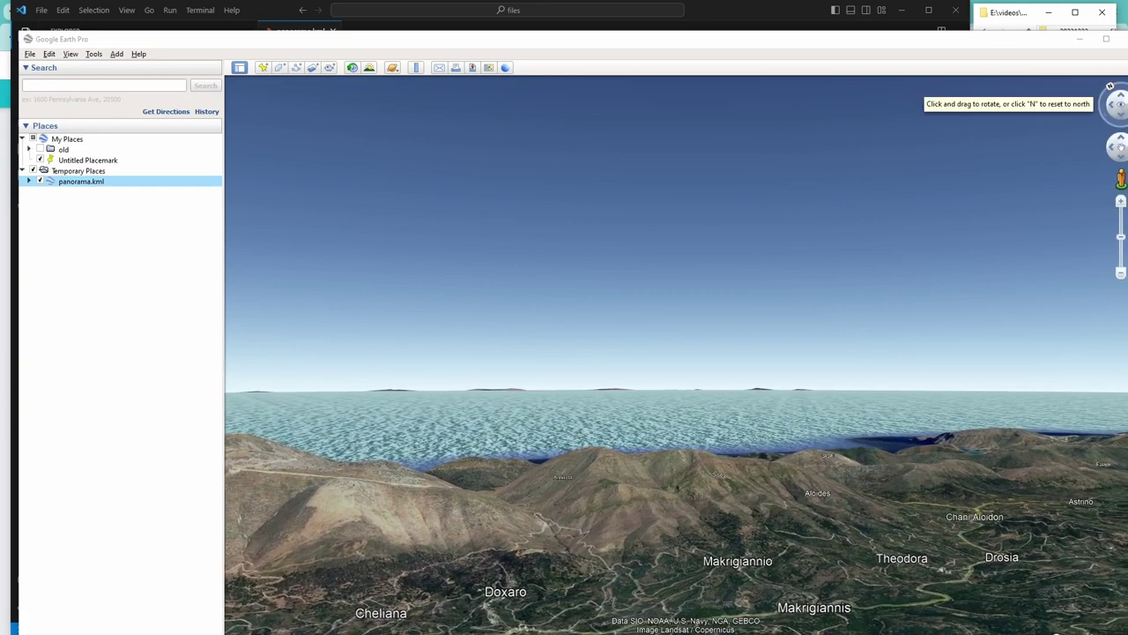
# Switch to Visual Studio Code, rename placemark test1 to 001 and set its Camera heading to 0
pyautogui.hotkey('alt', 'Tab')
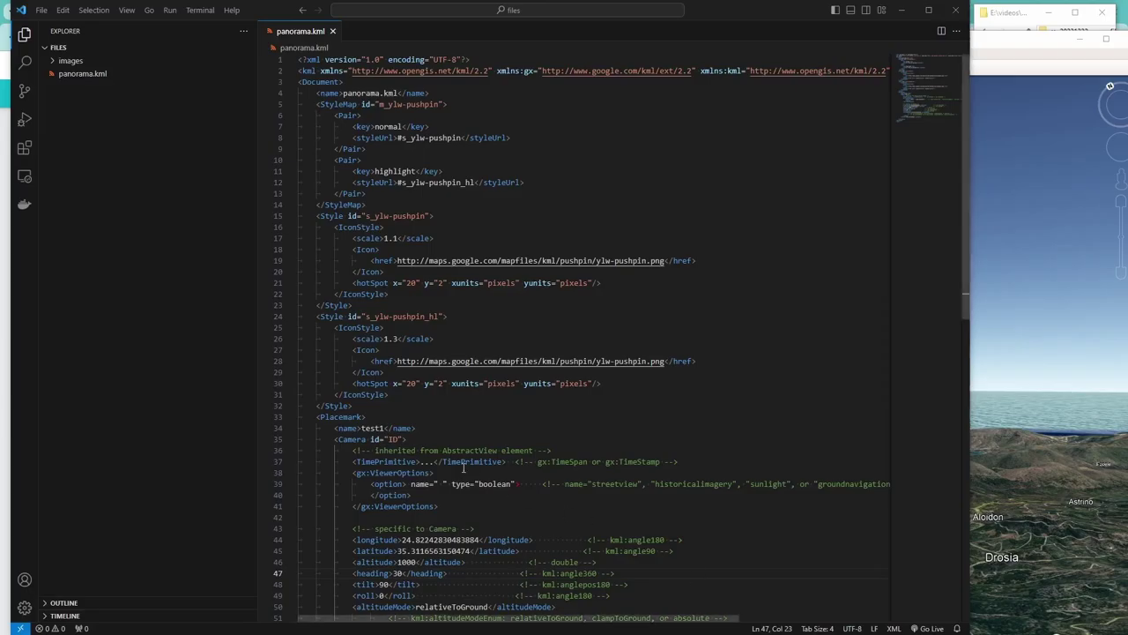
pyautogui.doubleClick(372, 427)
pyautogui.write('001')
pyautogui.scroll(-3, 401, 483)
pyautogui.click(392, 455)
pyautogui.press('Delete')
# Copy the whole Placemark block 001, paste it on a new line below the original and undo the paste
pyautogui.click(379, 556)
pyautogui.keyDown('shift'); pyautogui.click(314, 299); pyautogui.keyUp('shift')
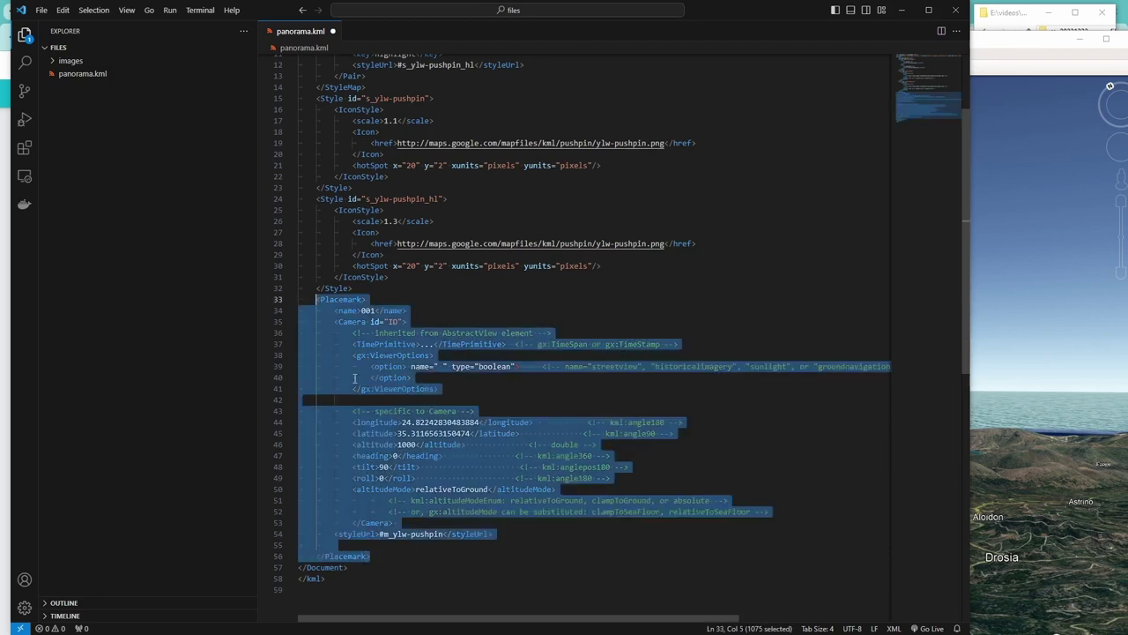
pyautogui.rightClick(355, 377)
pyautogui.click(398, 442)
pyautogui.click(402, 559)
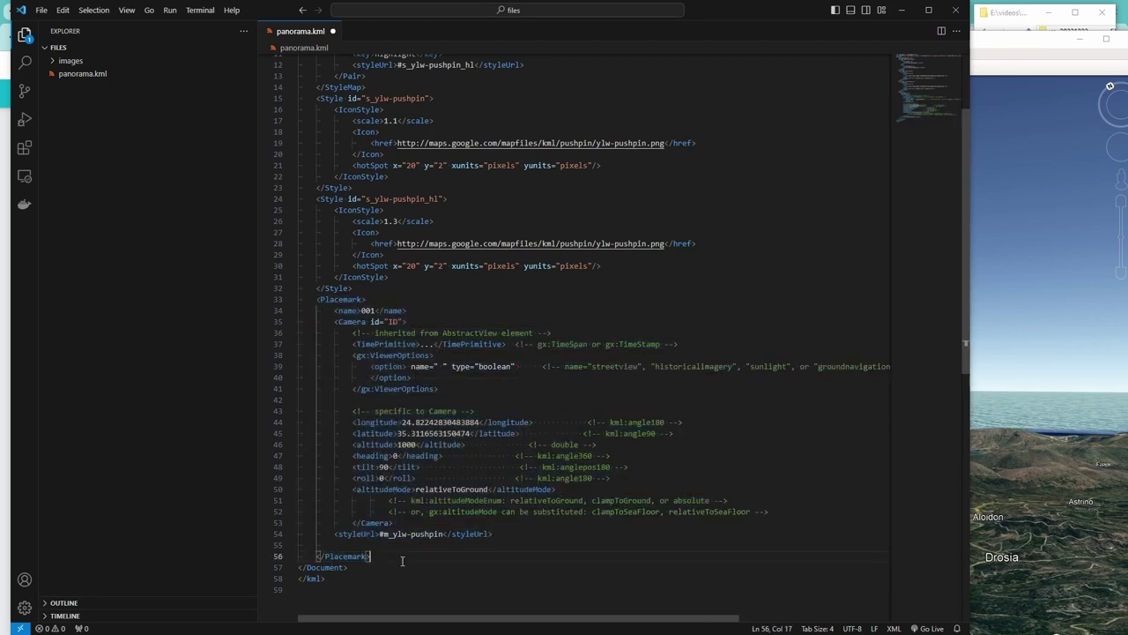
pyautogui.press('Return')
pyautogui.hotkey('ctrl', 'v')
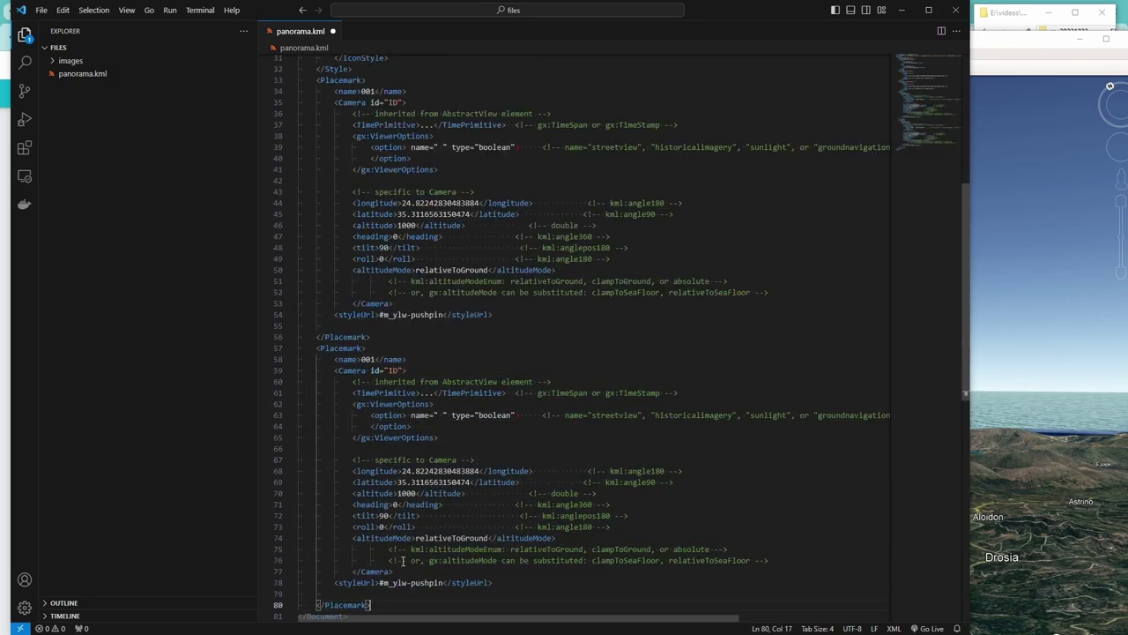
pyautogui.hotkey('ctrl', 'z')
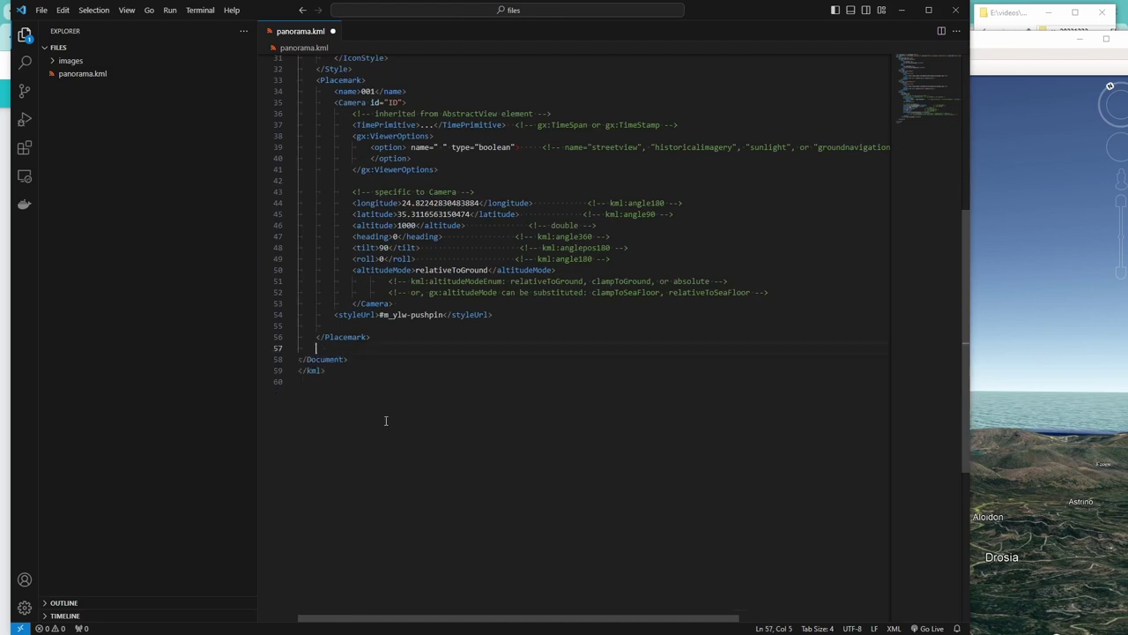
# Select the entire Placemark block 001, from opening to closing tag, and duplicate it directly below
pyautogui.click(371, 337)
pyautogui.scroll(2, 384, 333)
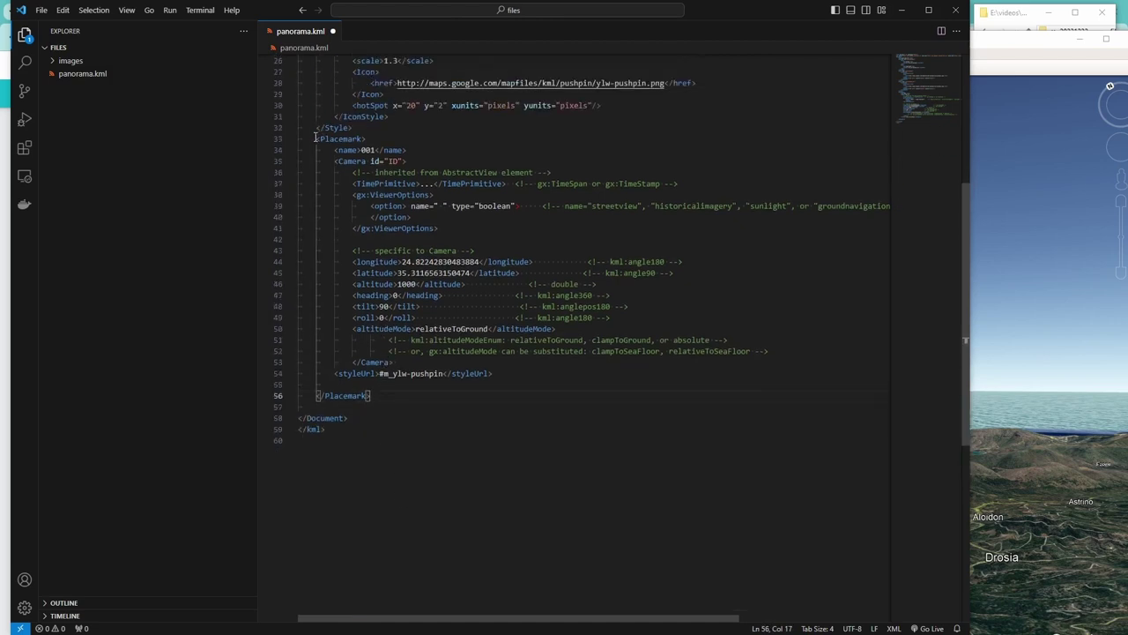
pyautogui.keyDown('shift'); pyautogui.click(318, 138); pyautogui.keyUp('shift')
pyautogui.hotkey('shift', 'Down')
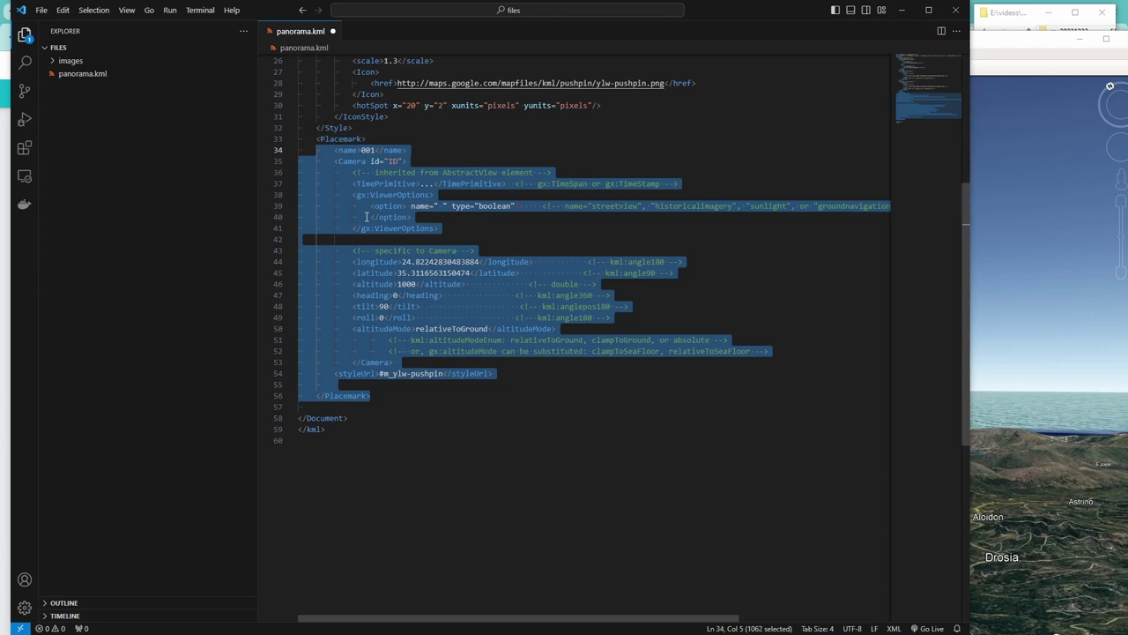
pyautogui.press('Up')
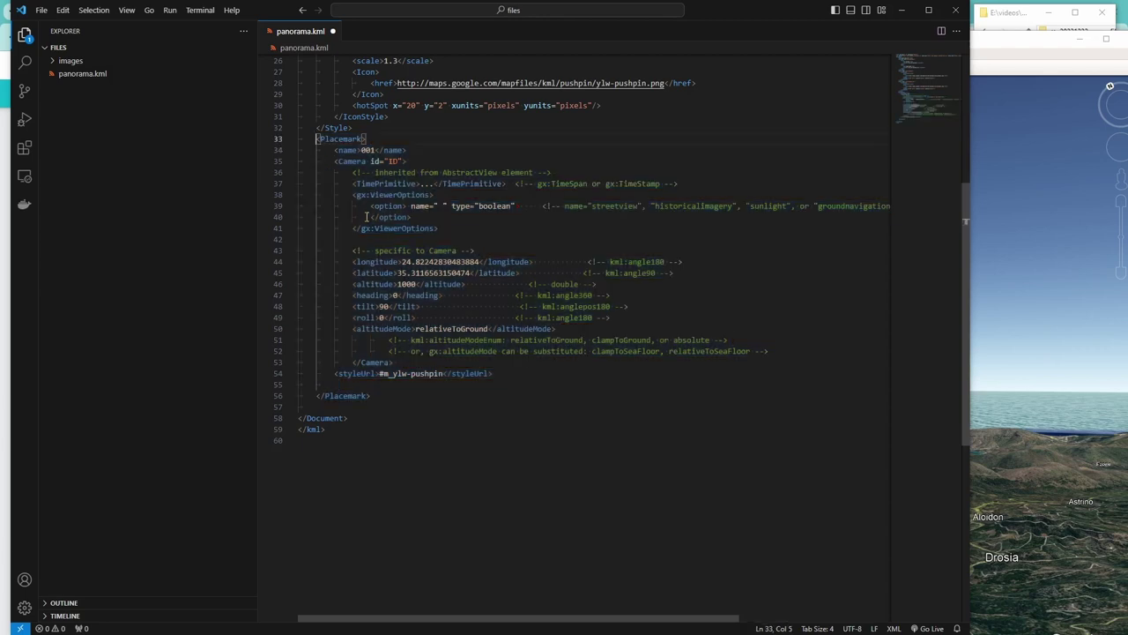
pyautogui.hotkey('shift', 'Down')
pyautogui.keyDown('shift'); pyautogui.click(390, 395); pyautogui.keyUp('shift')
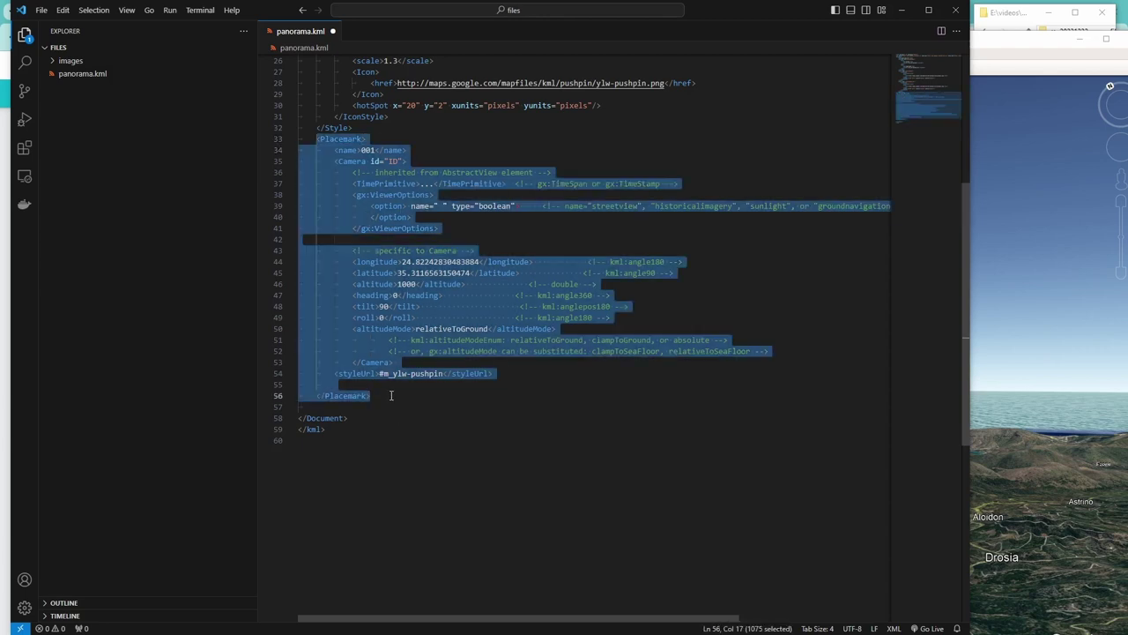
pyautogui.hotkey('shift', 'alt', 'Down')
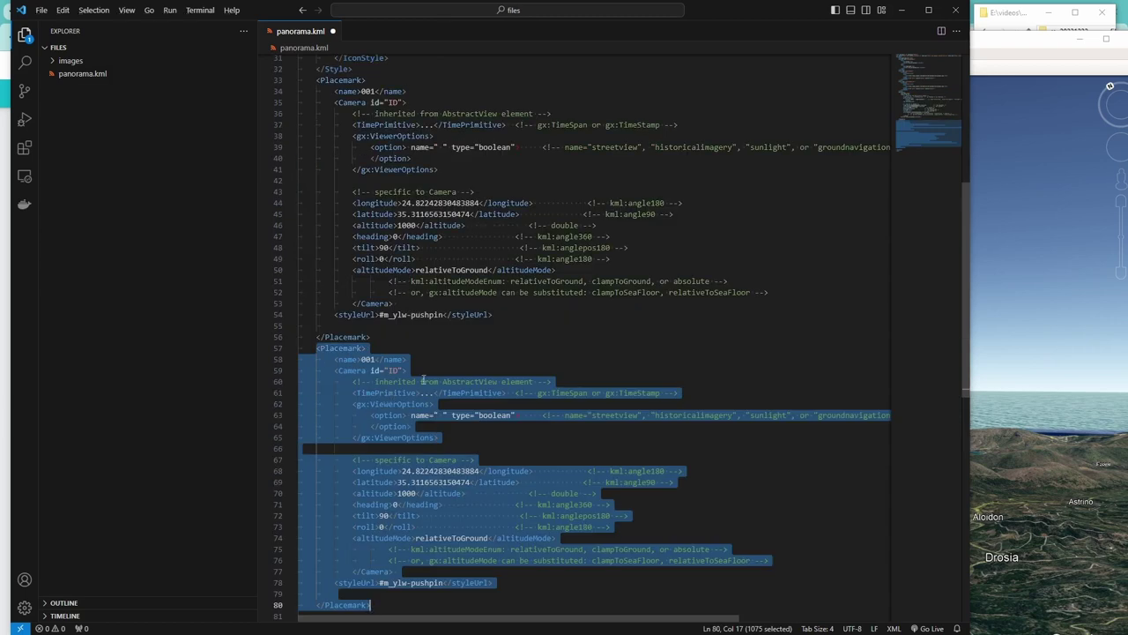
# Rename the duplicated placemark to 002, set its Camera heading to 30 and save panorama.kml
pyautogui.hotkey('alt', 'Tab')
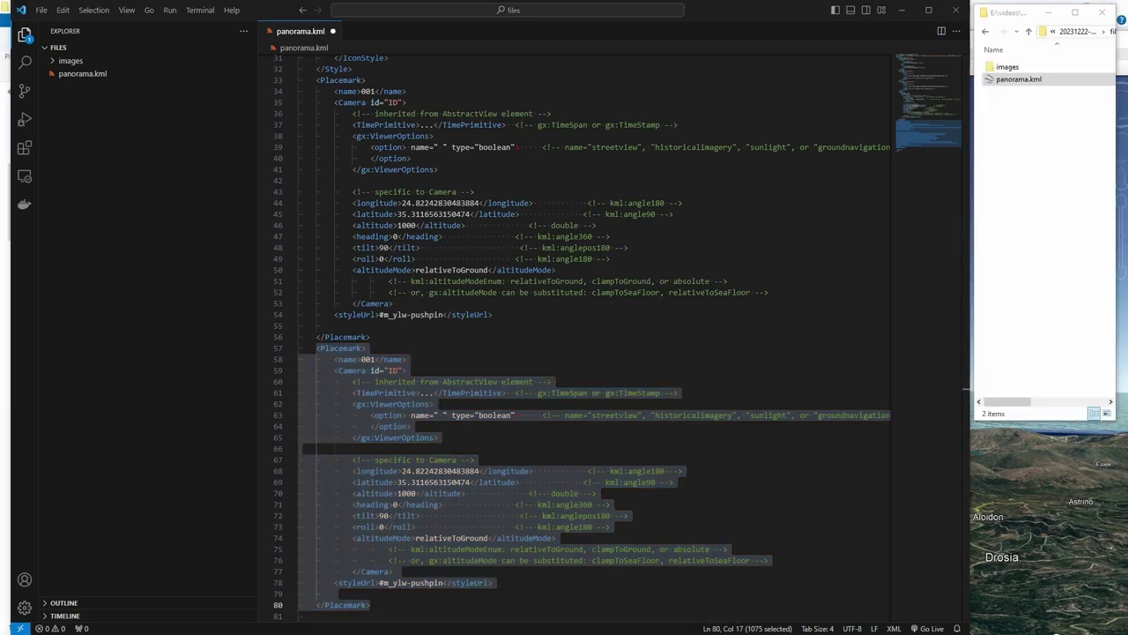
pyautogui.click(461, 372)
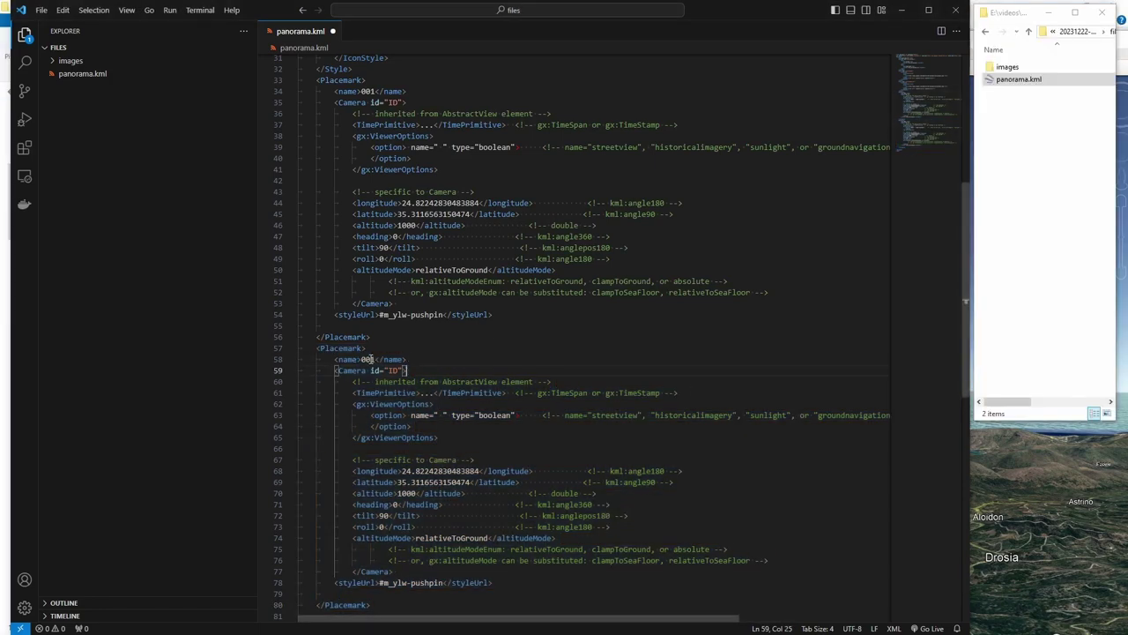
pyautogui.click(373, 360)
pyautogui.press('Delete')
pyautogui.write('2')
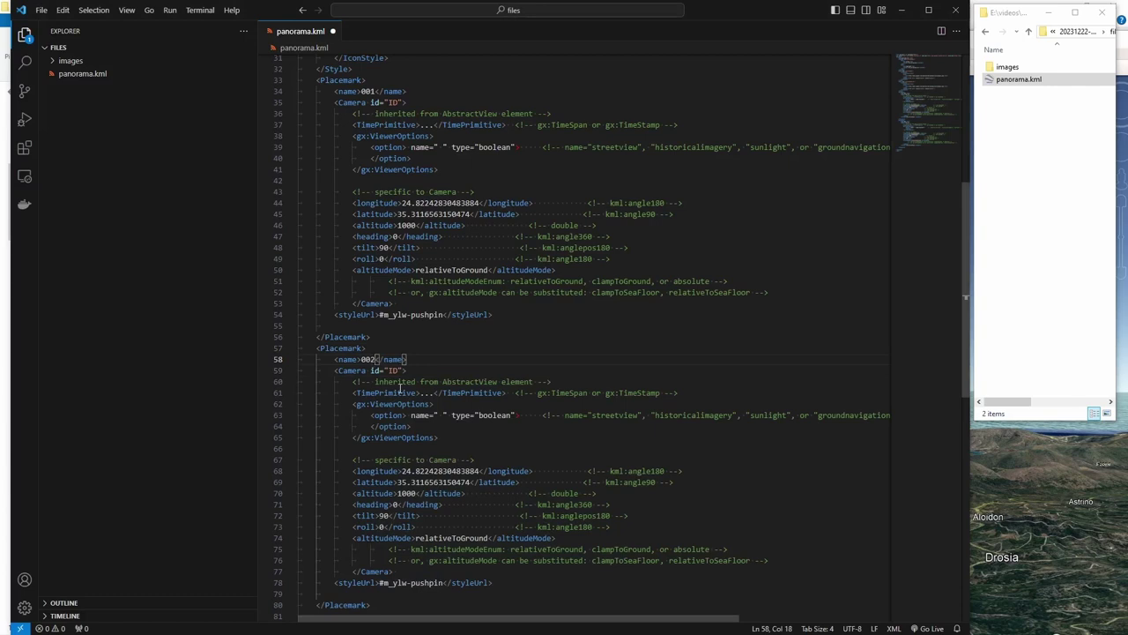
pyautogui.click(393, 504)
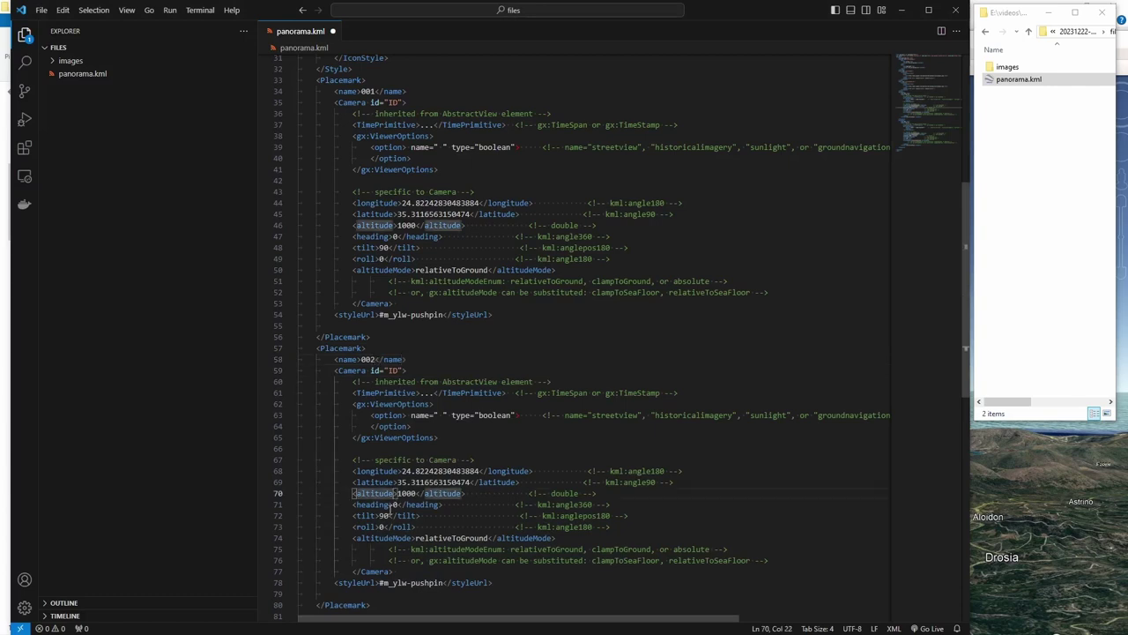
pyautogui.write('3')
pyautogui.hotkey('ctrl', 's')
# Reopen panorama.kml in Google Earth Pro, expand it and view the camera positions of placemarks 001 and 002
pyautogui.doubleClick(1018, 79)
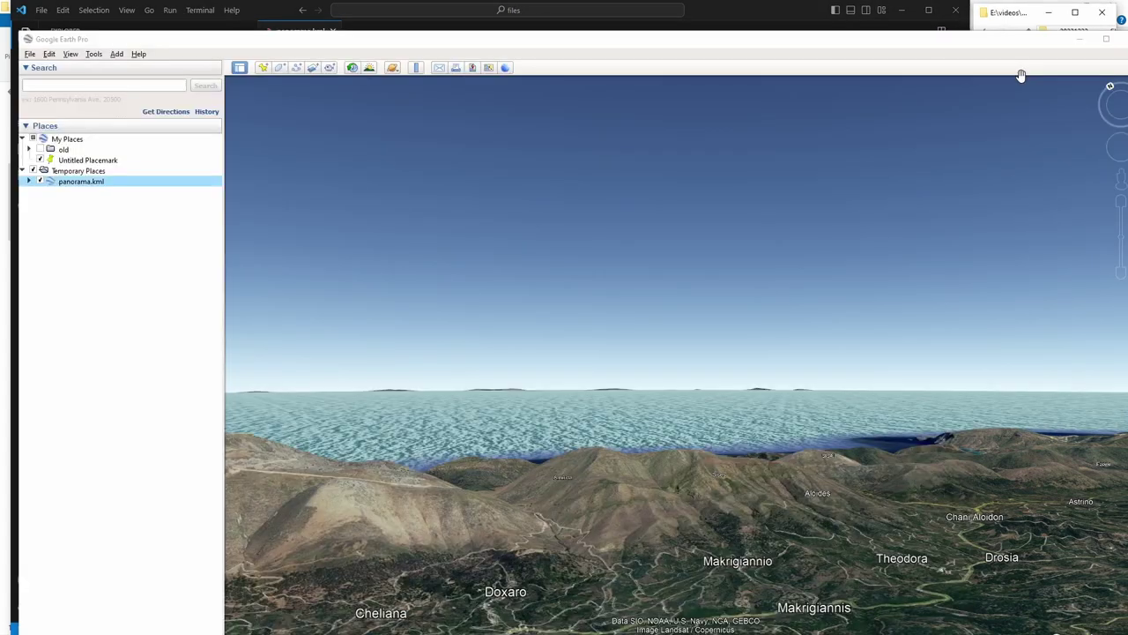
pyautogui.click(29, 181)
pyautogui.doubleClick(69, 192)
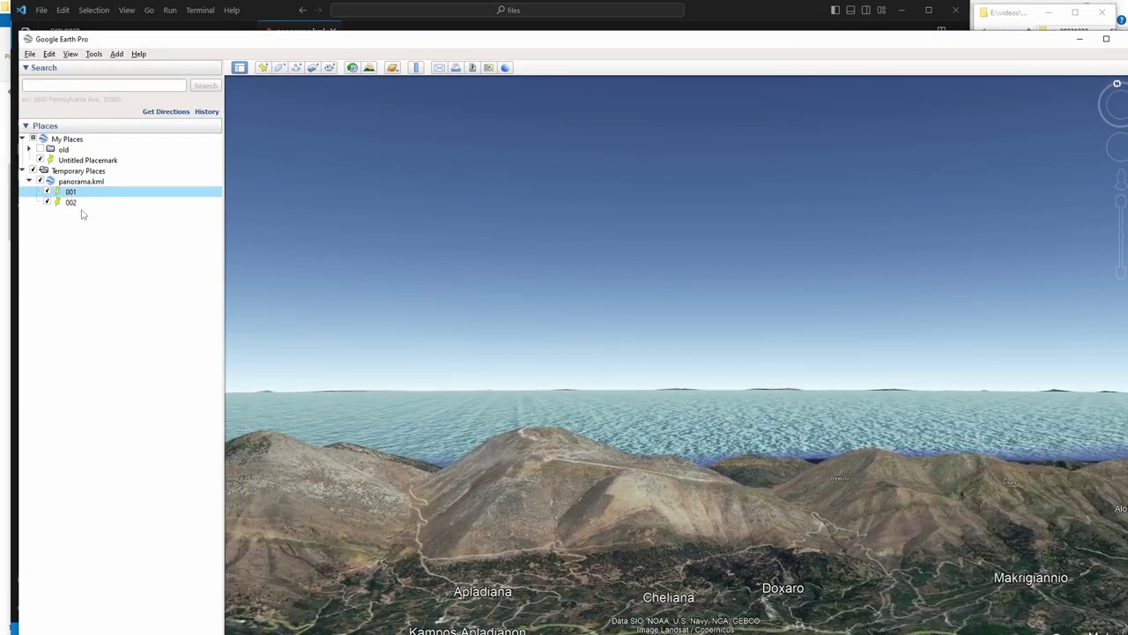
pyautogui.click(74, 203)
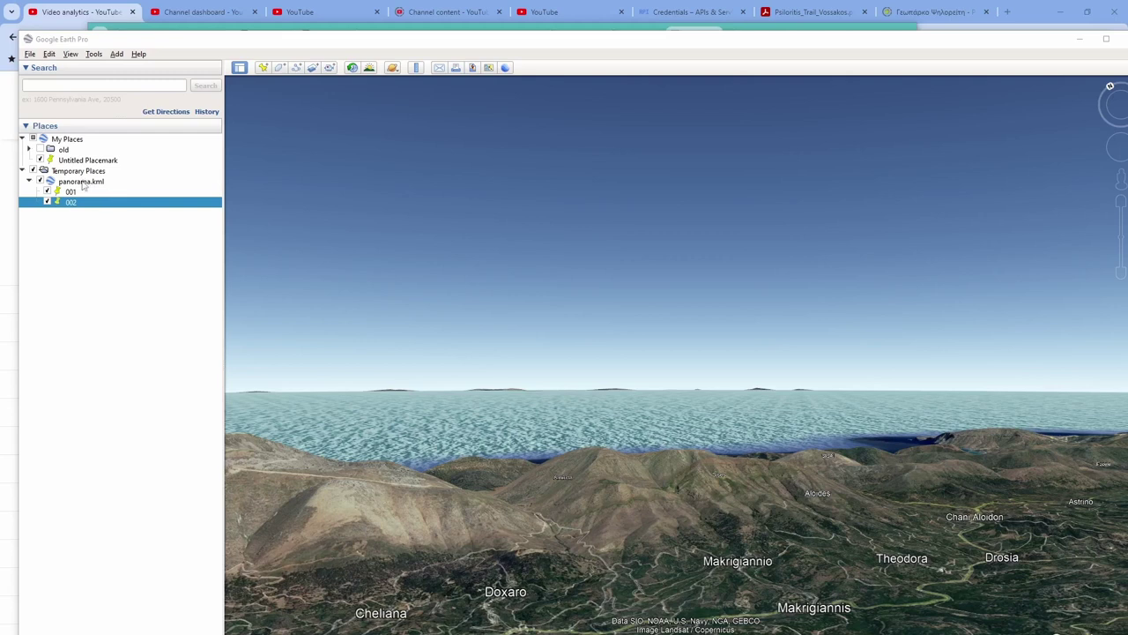
# Add a folder named 90 inside panorama.kml in Temporary Places
pyautogui.click(81, 182)
pyautogui.rightClick(84, 187)
pyautogui.moveTo(101, 187)
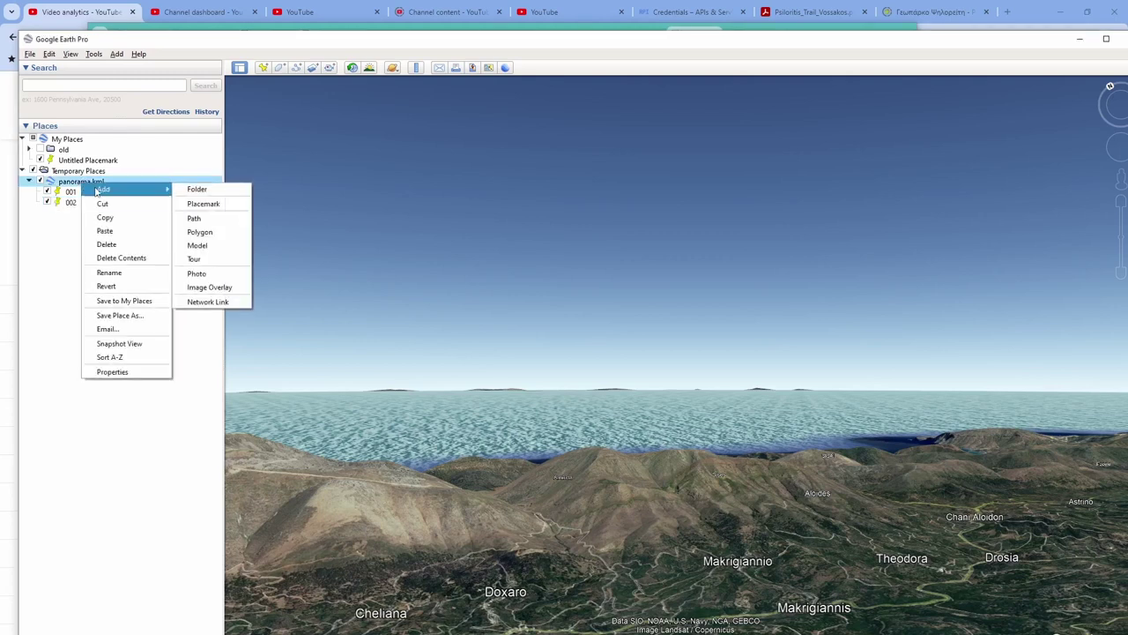
pyautogui.click(203, 192)
pyautogui.write('90')
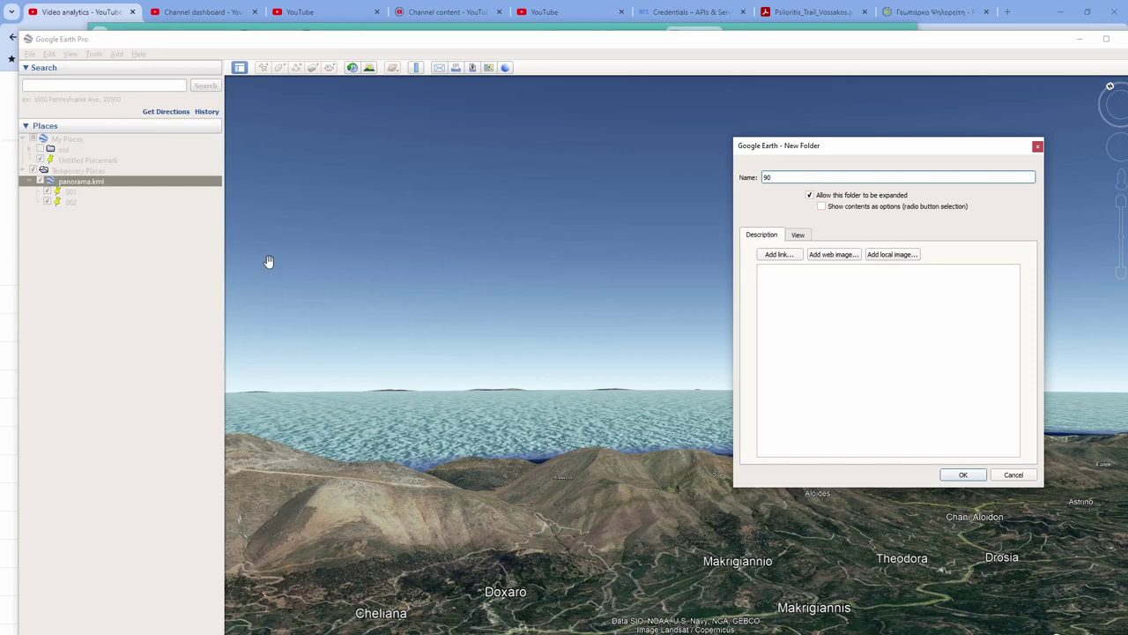
pyautogui.click(964, 473)
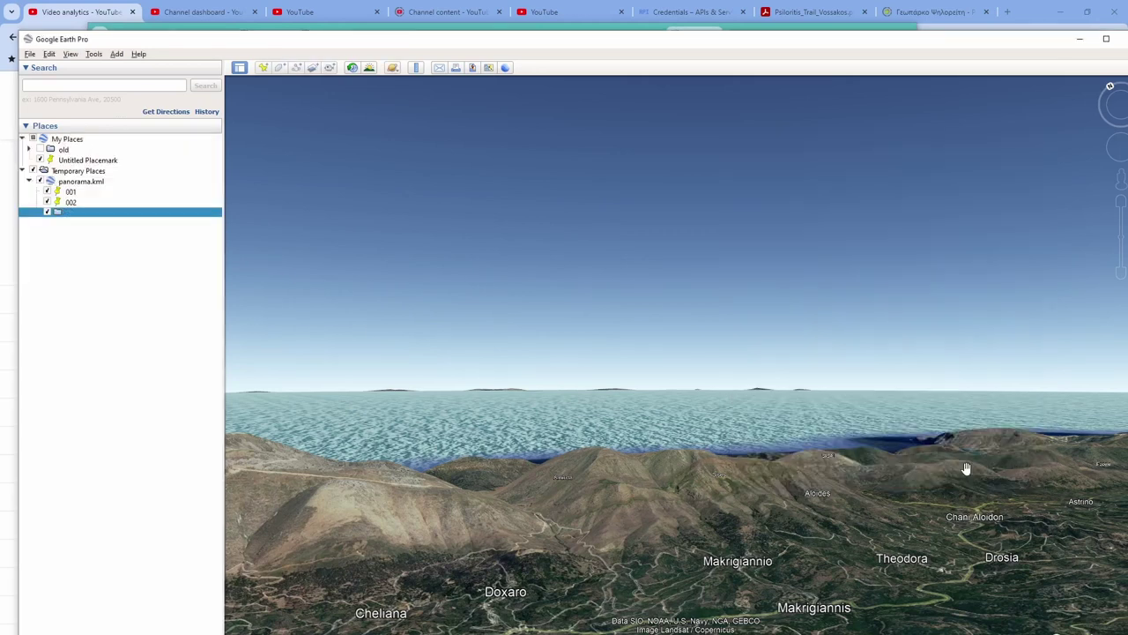
# Move placemarks 001 and 002 together into the folder 90
pyautogui.click(75, 193)
pyautogui.keyDown('shift'); pyautogui.click(76, 202); pyautogui.keyUp('shift')
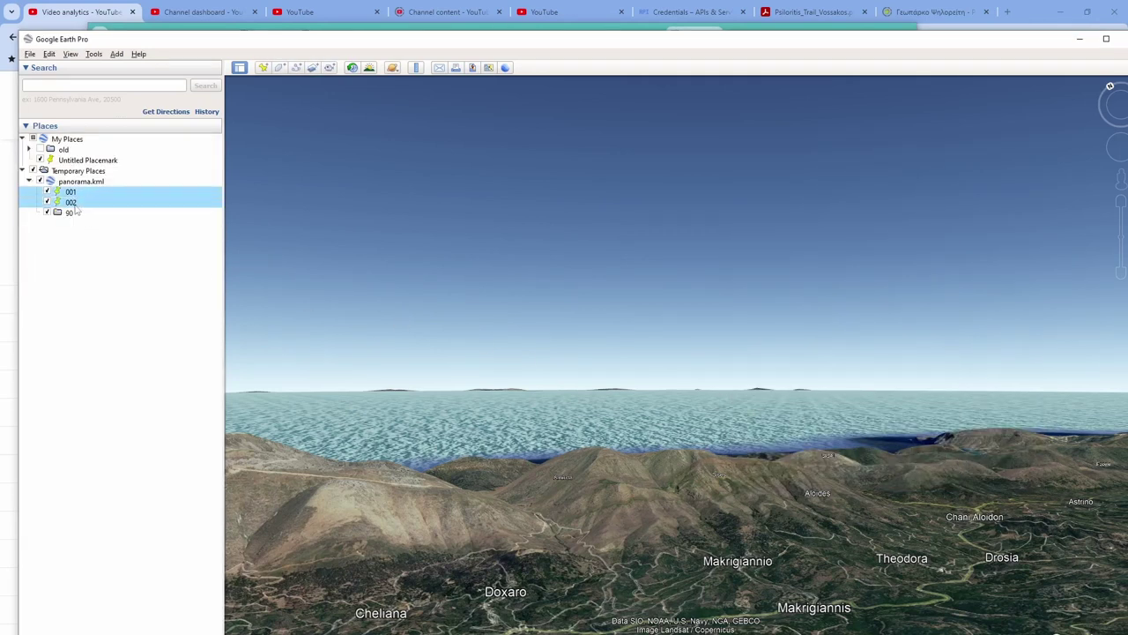
pyautogui.moveTo(74, 202); pyautogui.dragTo(64, 213)
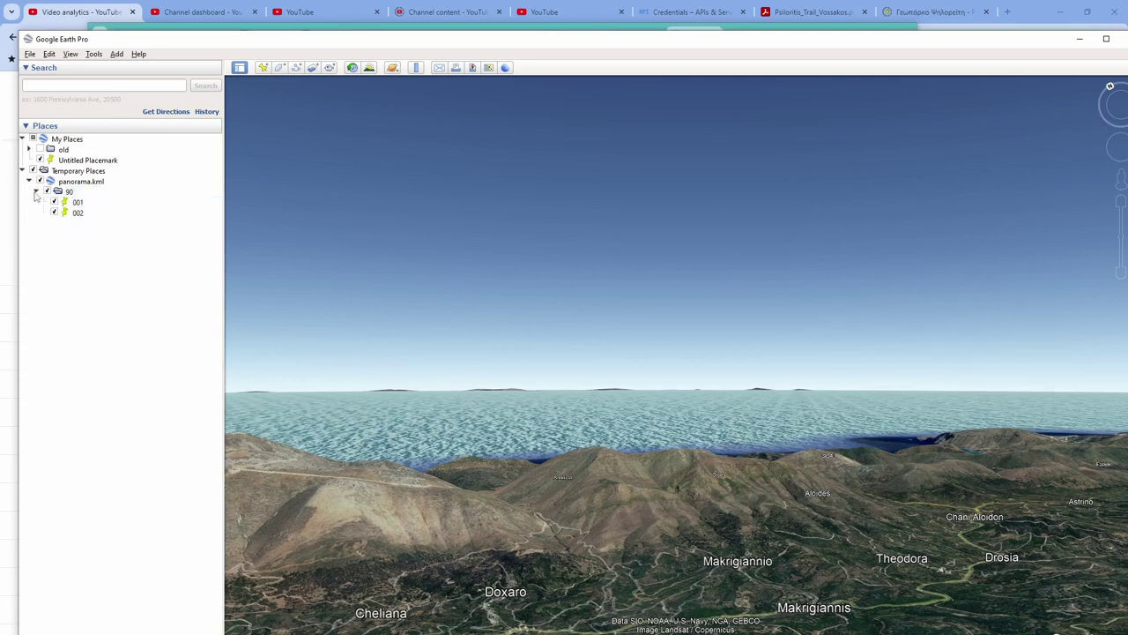
# Save the panorama.kml place as a KML file, overwriting the existing panorama.kml in the files folder
pyautogui.rightClick(88, 181)
pyautogui.click(126, 315)
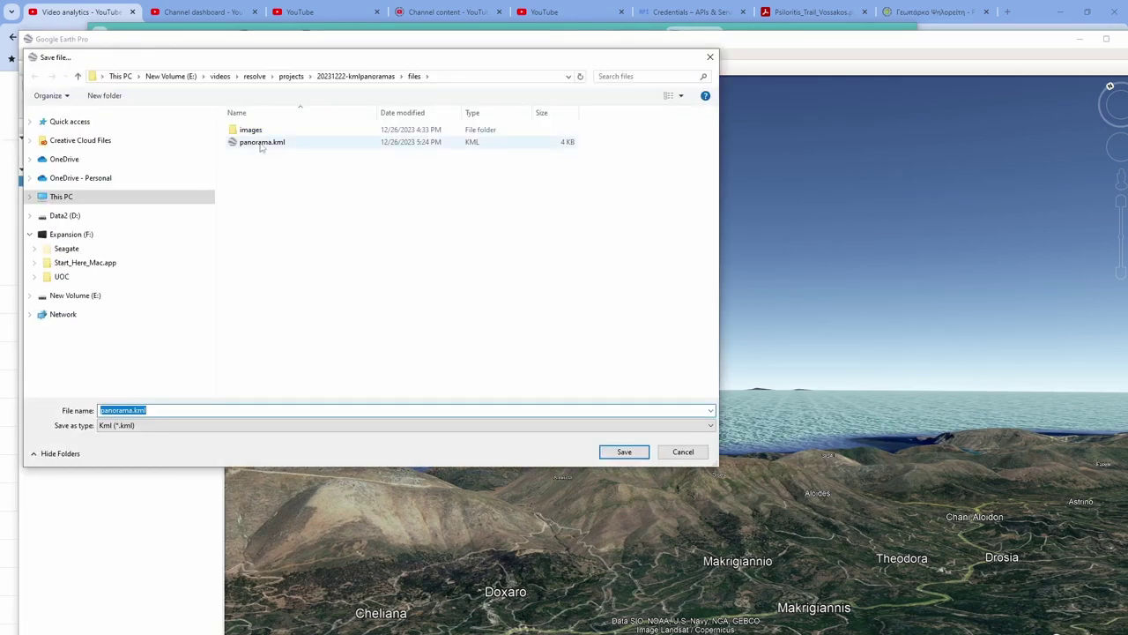
pyautogui.click(625, 451)
pyautogui.click(591, 323)
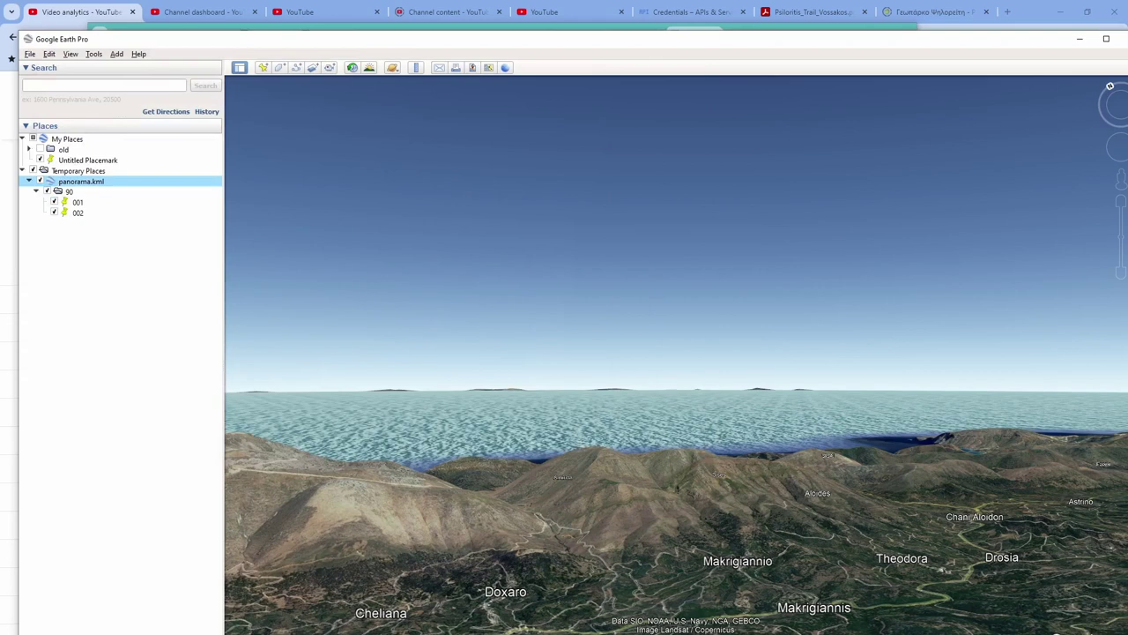
# Switch to the code editor and examine how the Folder block 90 encloses the two placemarks in panorama.kml
pyautogui.hotkey('alt', 'Tab')
pyautogui.click(592, 215)
pyautogui.doubleClick(334, 92)
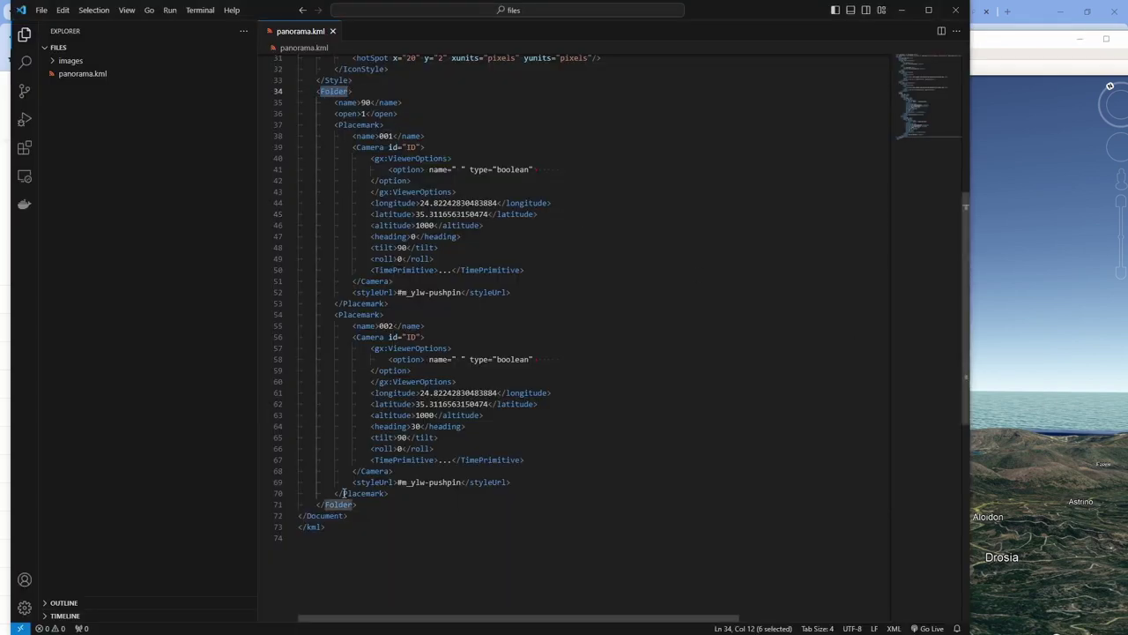
pyautogui.doubleClick(369, 102)
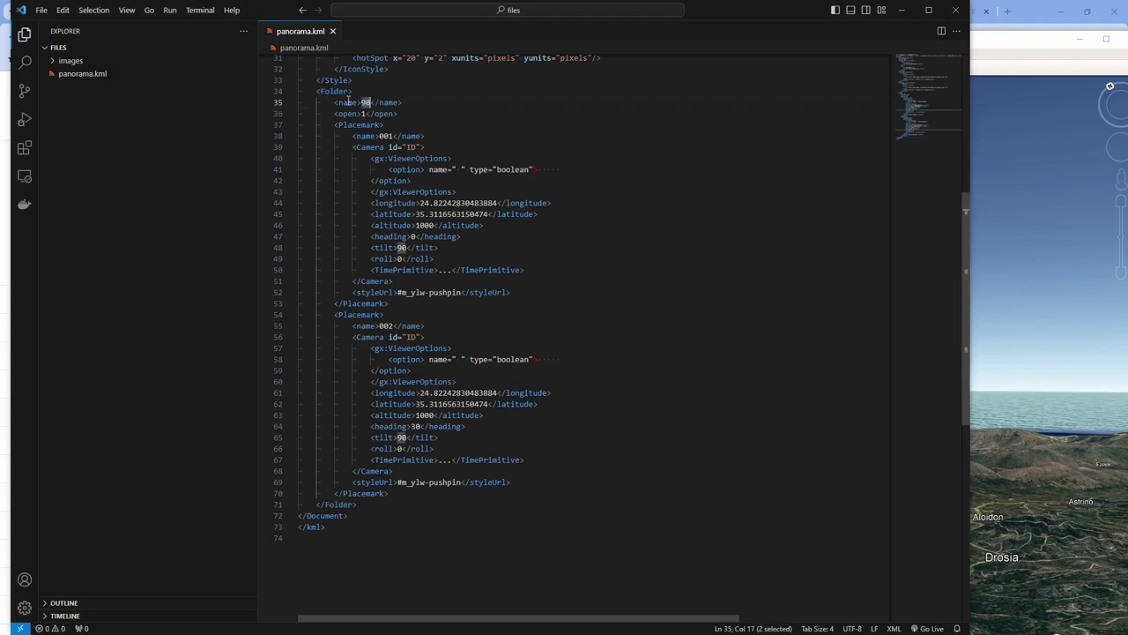
pyautogui.click(348, 103)
pyautogui.click(322, 92)
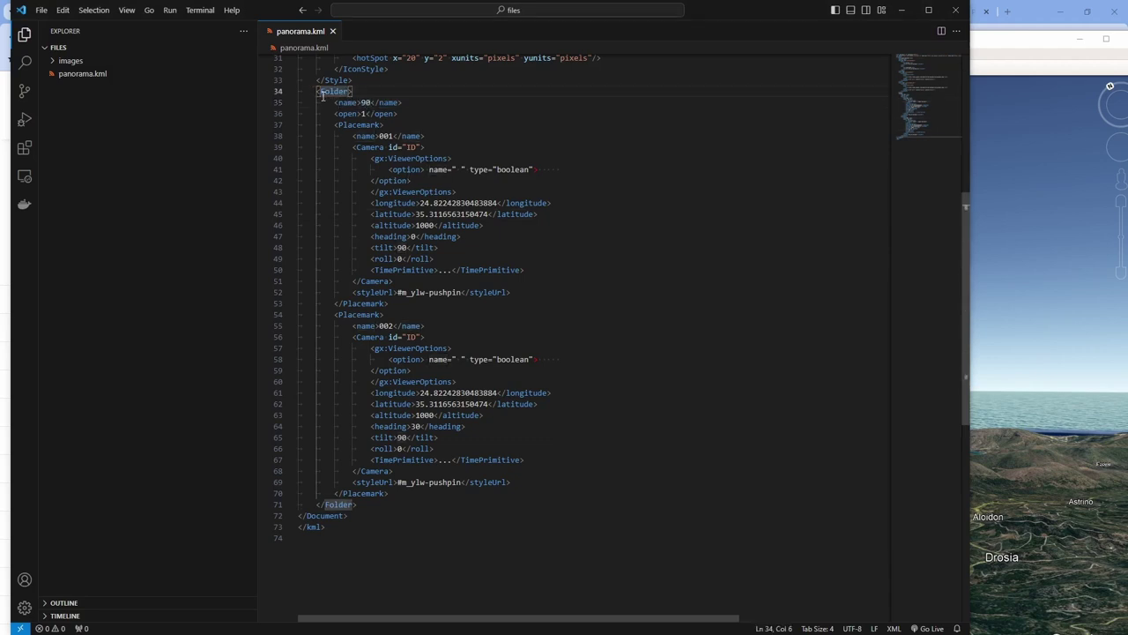
# Select the whole Placemark block 002 and duplicate it repeatedly below until the folder holds twelve placemarks
pyautogui.click(411, 496)
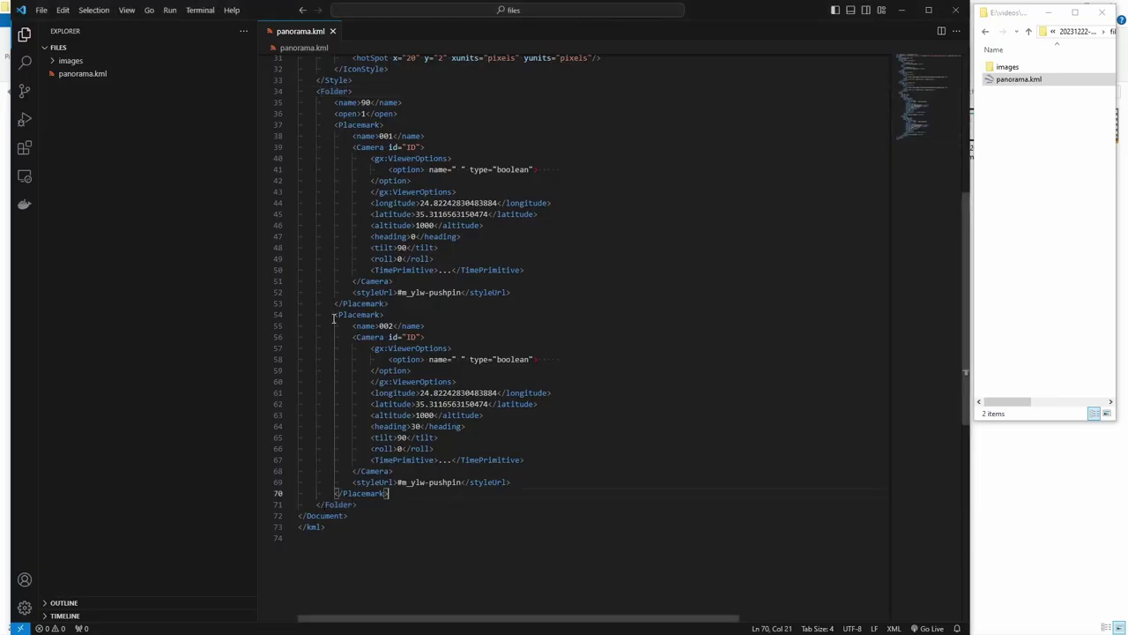
pyautogui.keyDown('shift'); pyautogui.click(333, 317); pyautogui.keyUp('shift')
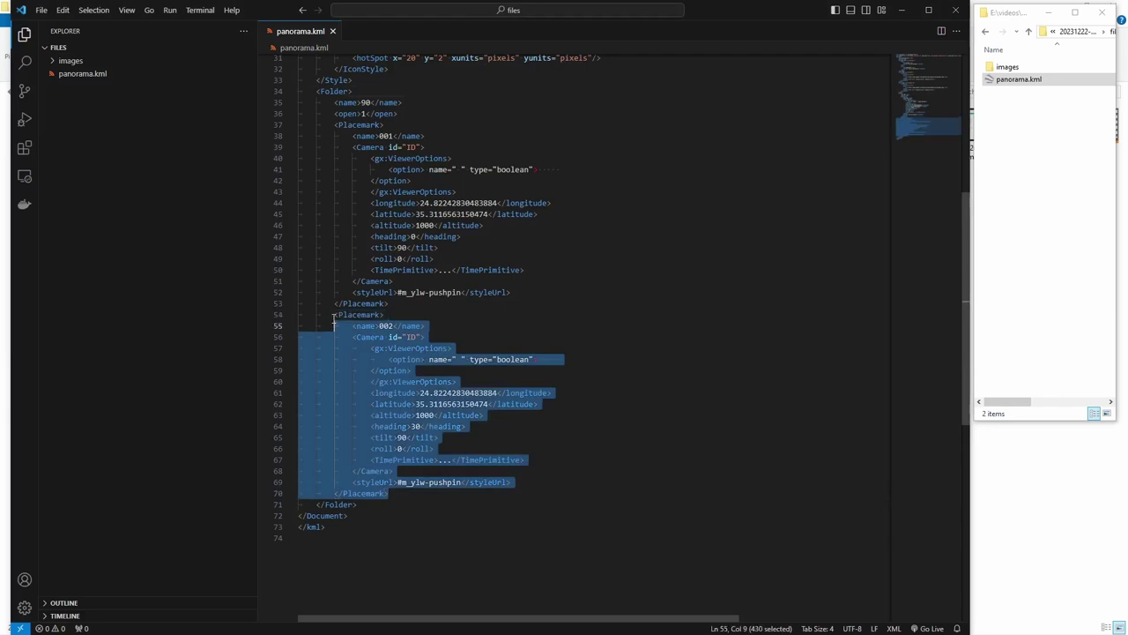
pyautogui.hotkey('shift', 'alt', 'Down')
pyautogui.hotkey('shift', 'alt', 'Down')
pyautogui.hotkey('shift', 'alt', 'Down')
pyautogui.hotkey('shift', 'alt', 'Down')
pyautogui.hotkey('shift', 'alt', 'Down')
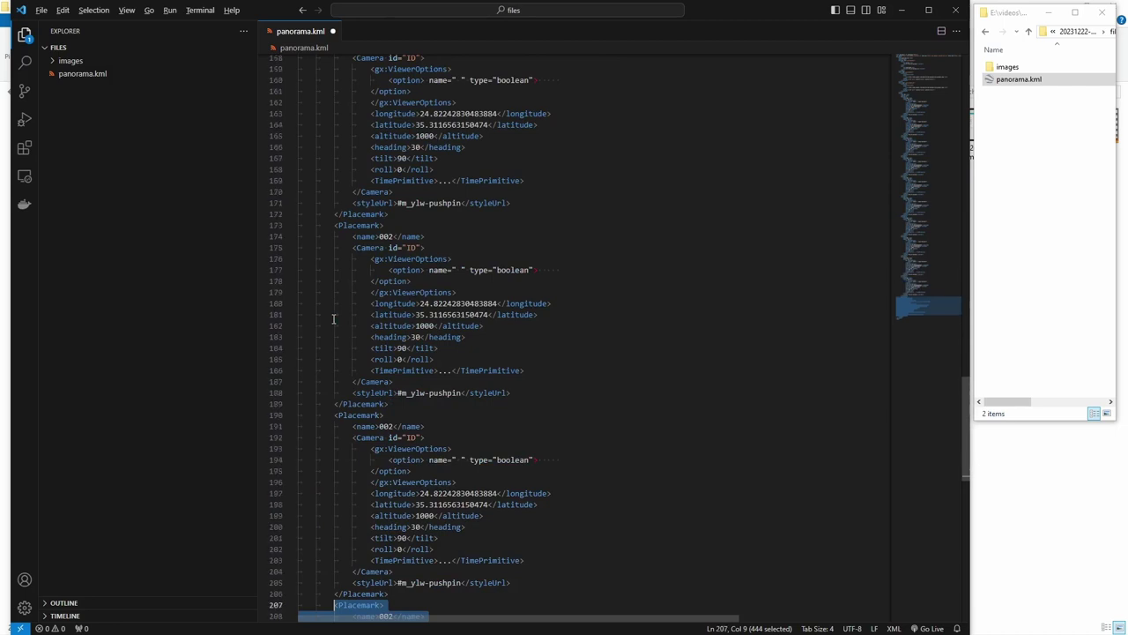
# Rename the first duplicate below placemark 002 to 003
pyautogui.click(510, 470)
pyautogui.scroll(15, 509, 470)
pyautogui.scroll(15, 510, 469)
pyautogui.scroll(11, 511, 472)
pyautogui.scroll(7, 576, 434)
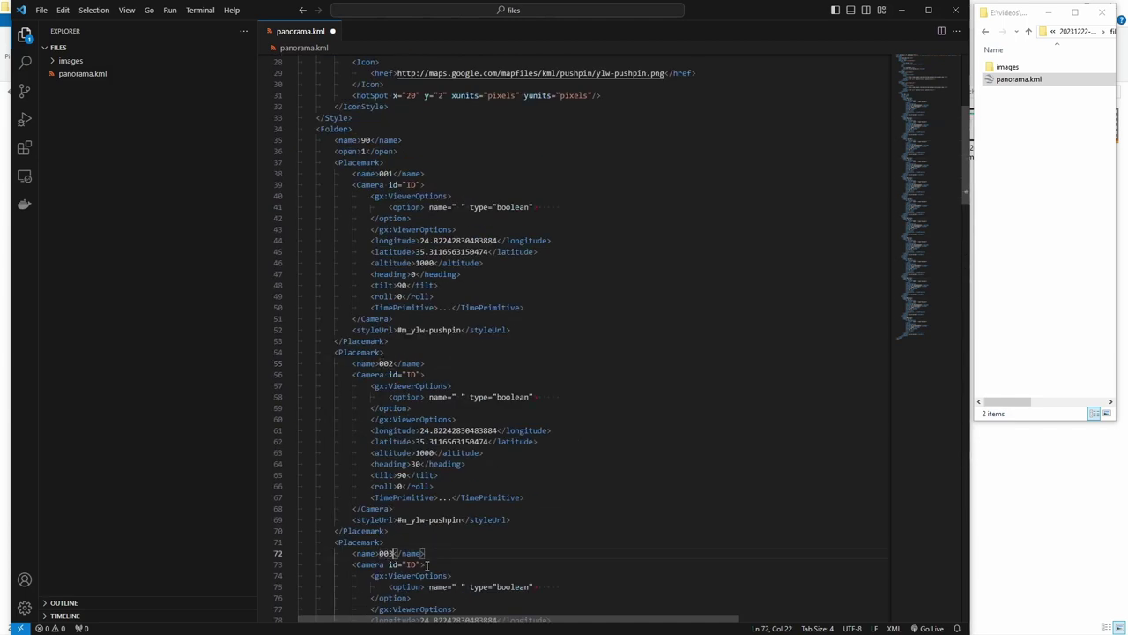
pyautogui.scroll(-4, 462, 552)
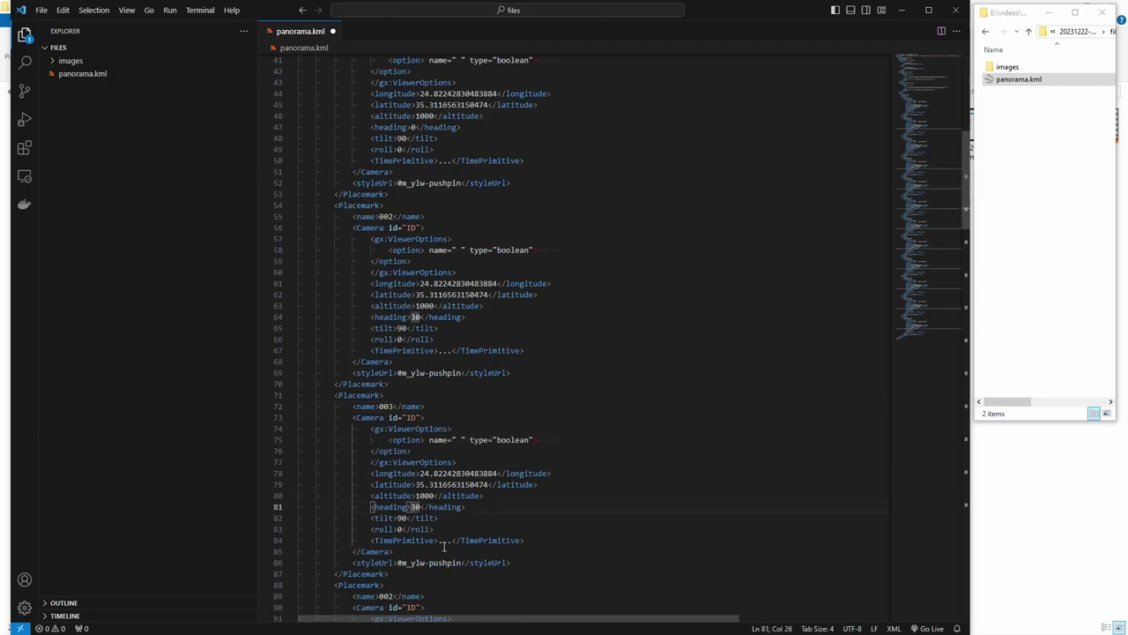
# Number the remaining duplicates 004 to 012, raise their Camera headings in steps of 30, such as 240 for 008, and save panorama.kml
pyautogui.click(393, 596)
pyautogui.press('BackSpace')
pyautogui.write('4')
pyautogui.scroll(-7, 423, 529)
pyautogui.click(415, 461)
pyautogui.press('BackSpace')
pyautogui.write('12')
pyautogui.click(393, 551)
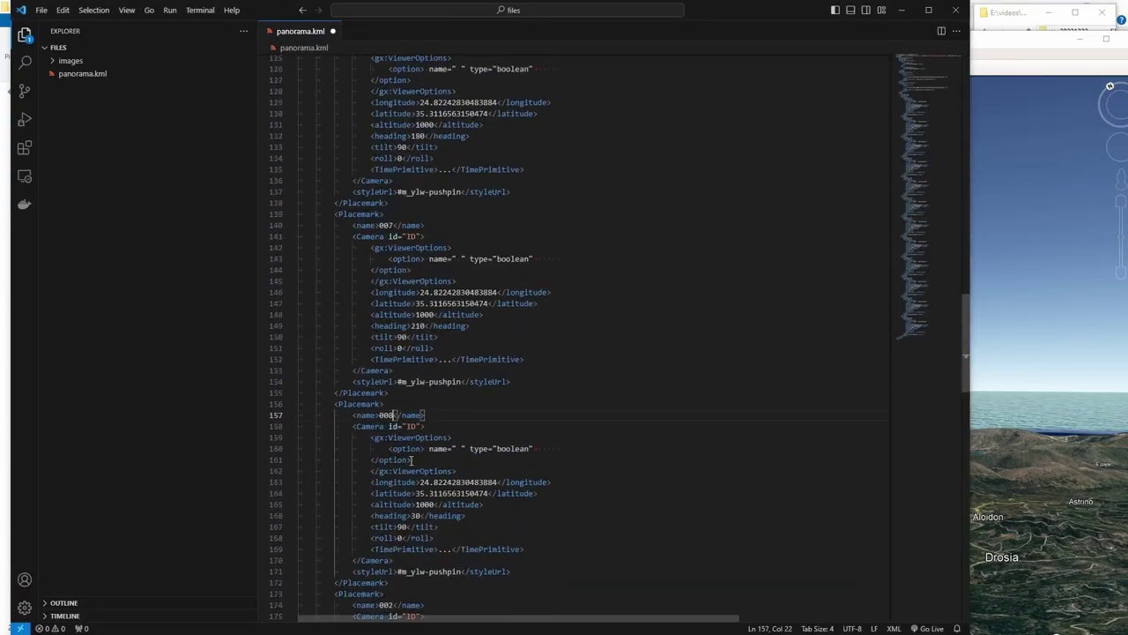
pyautogui.scroll(5, 399, 471)
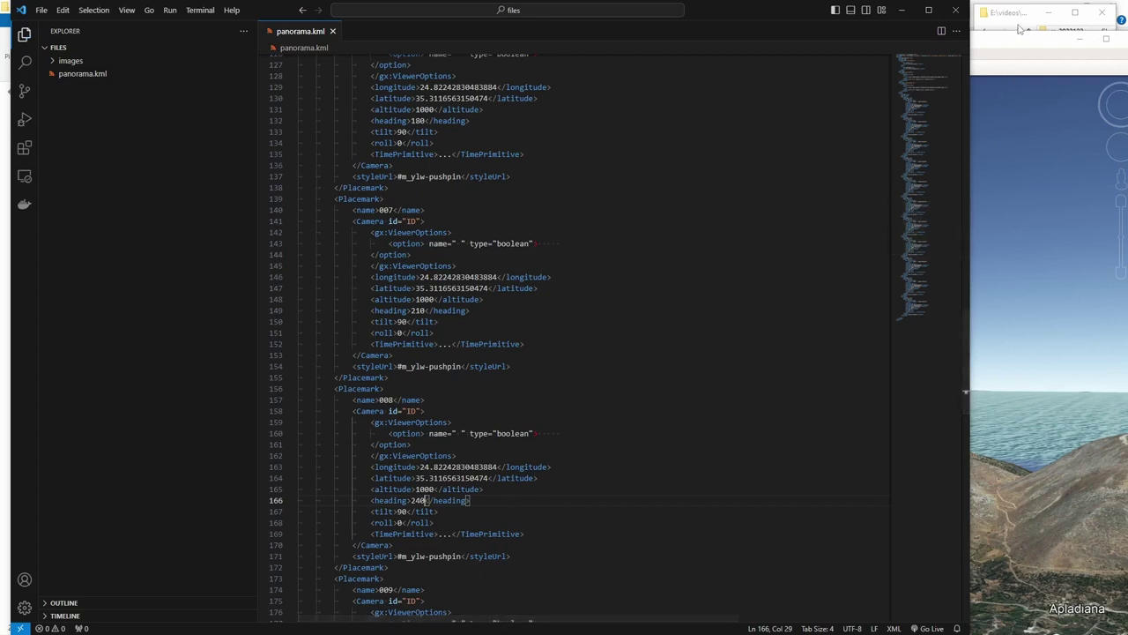
# Open the updated panorama.kml from the file explorer in Google Earth Pro
pyautogui.click(1018, 30)
pyautogui.click(1048, 13)
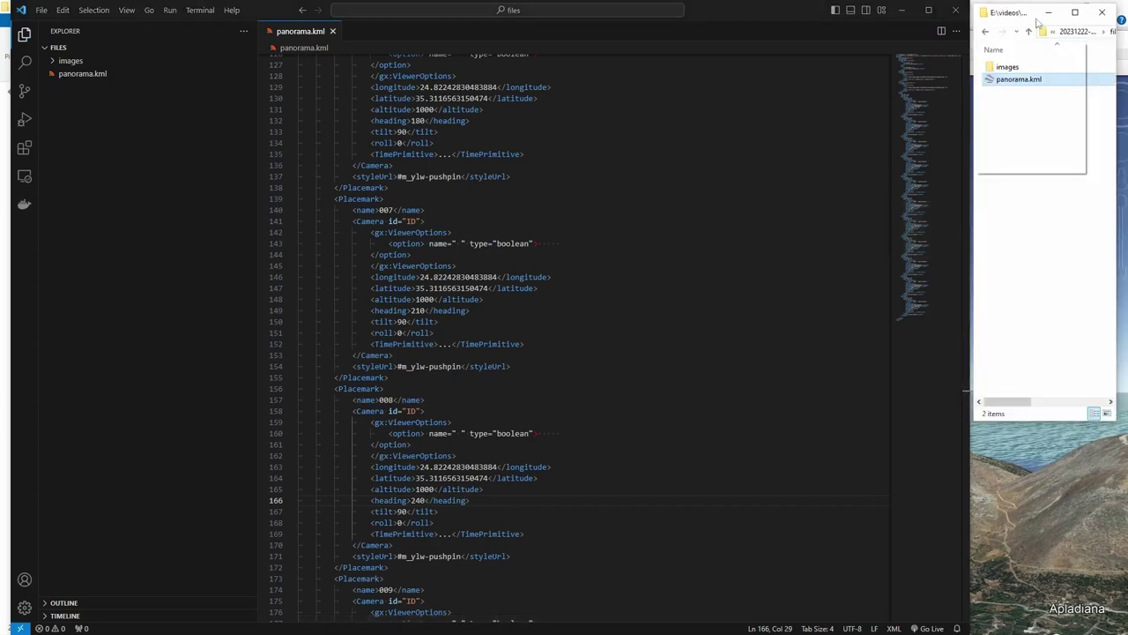
pyautogui.click(1048, 13)
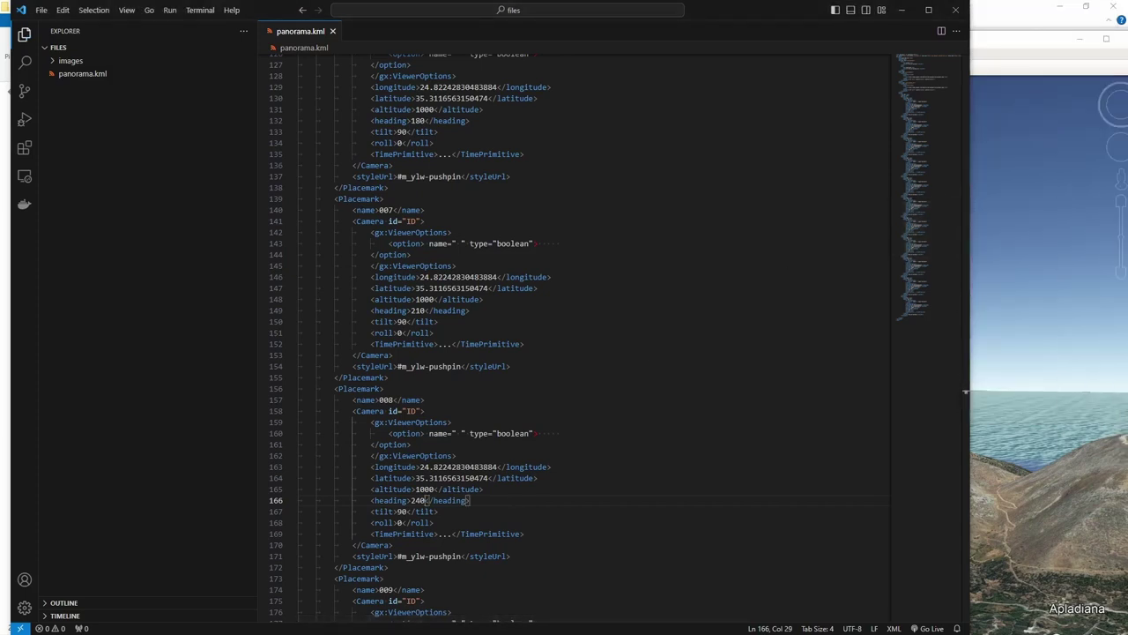
# Step through placemarks 002 to 011 of the newly loaded folder 90 to check each camera view
pyautogui.doubleClick(99, 255)
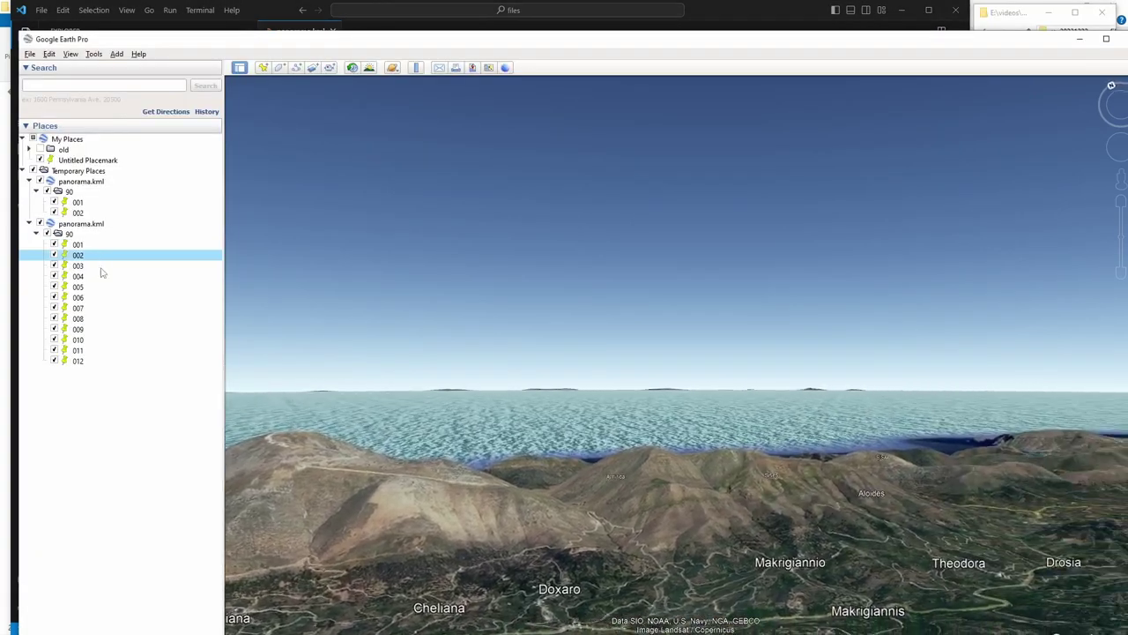
pyautogui.doubleClick(101, 267)
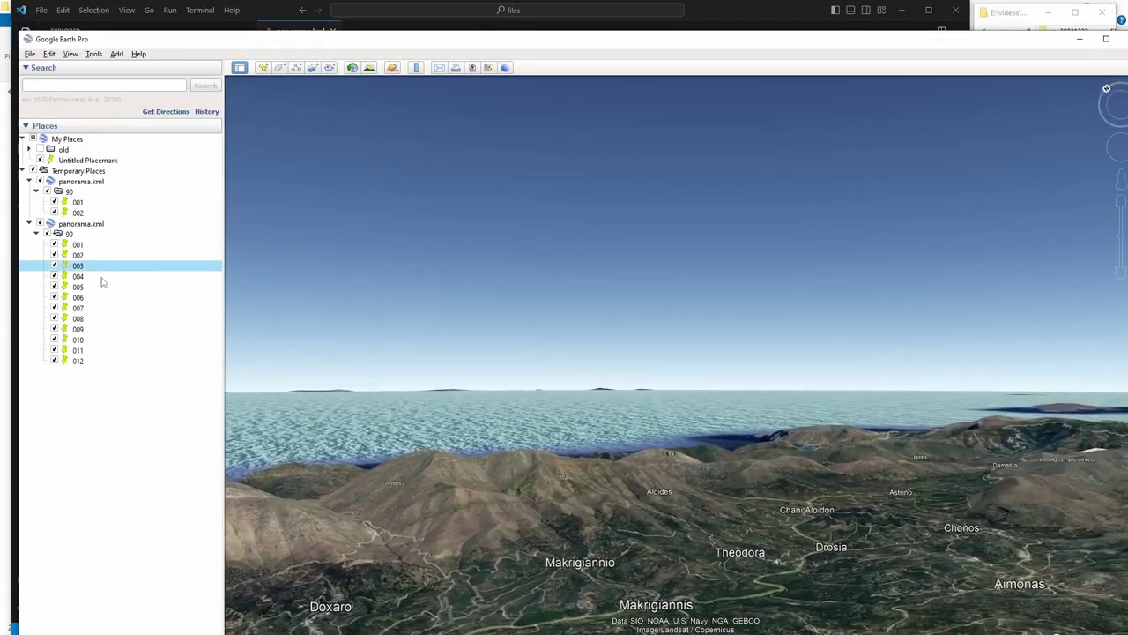
pyautogui.press('Down')
pyautogui.press('Down')
pyautogui.press('Down')
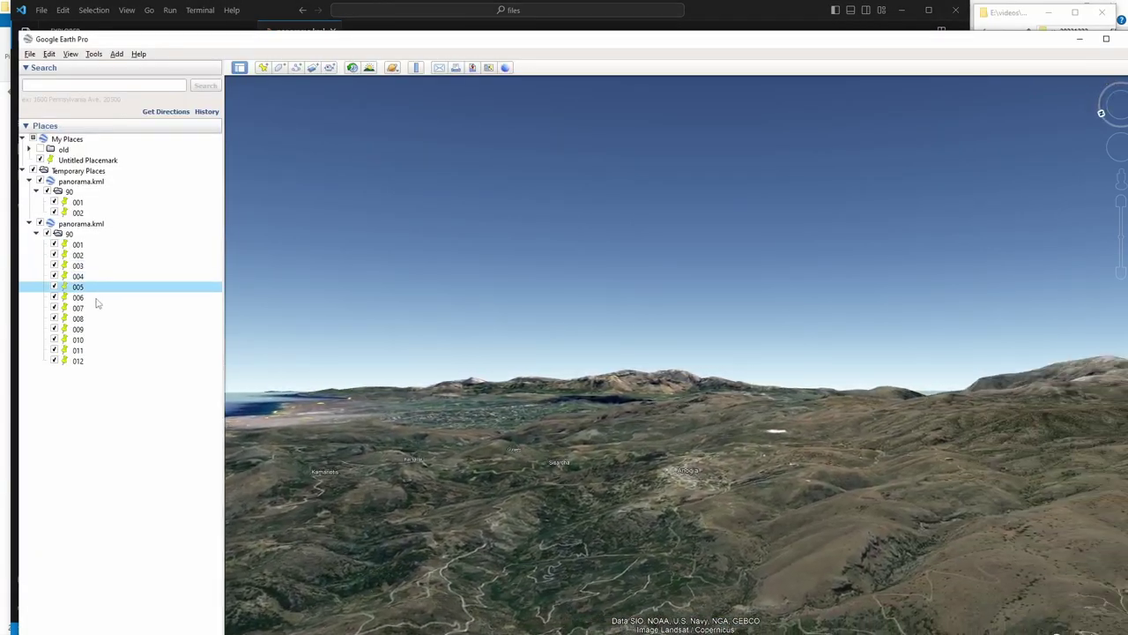
pyautogui.press('Down')
pyautogui.press('Down')
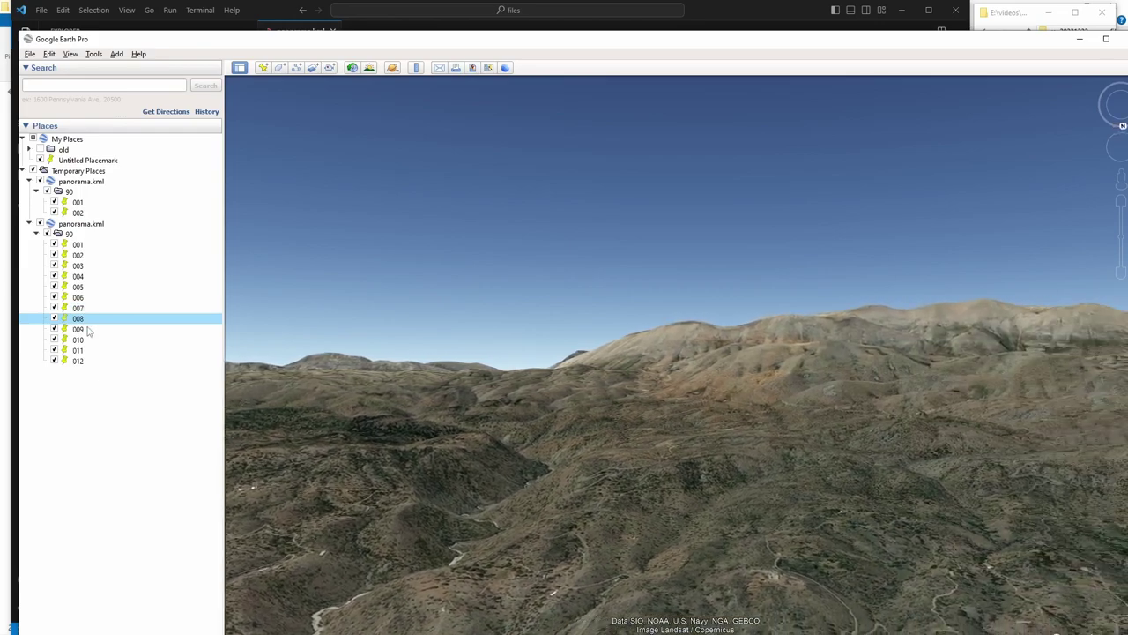
pyautogui.press('Down')
pyautogui.press('Down')
pyautogui.press('Down')
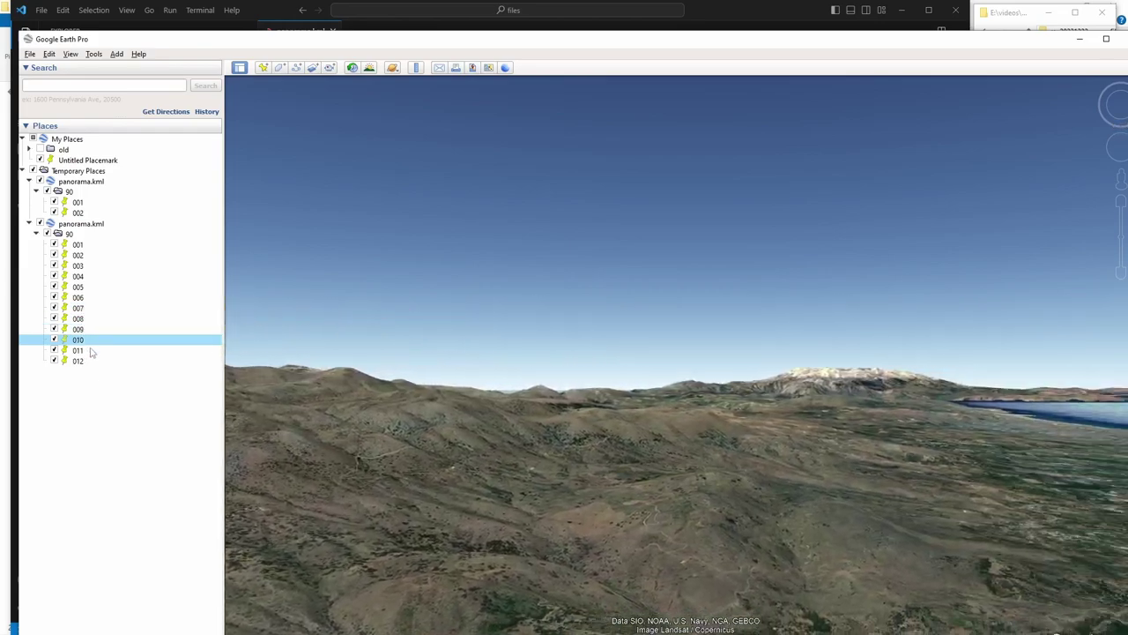
pyautogui.press('Down')
# Switch to the code editor, select the entire Folder block 90 from opening to closing tag and duplicate it directly below
pyautogui.hotkey('alt', 'Tab')
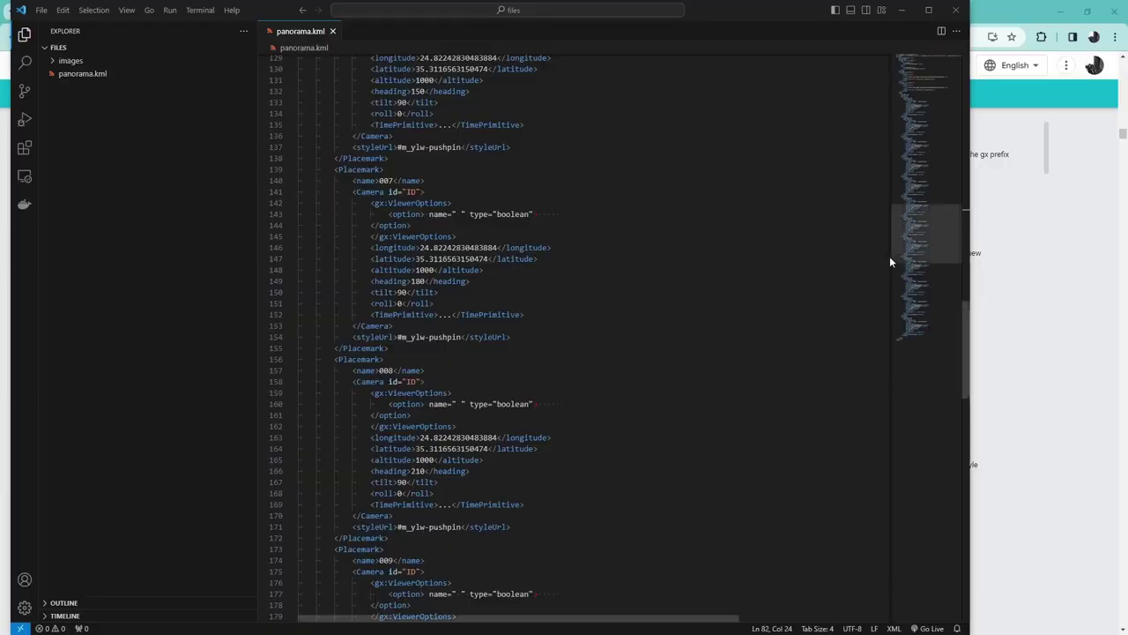
pyautogui.moveTo(920, 226); pyautogui.dragTo(927, 95)
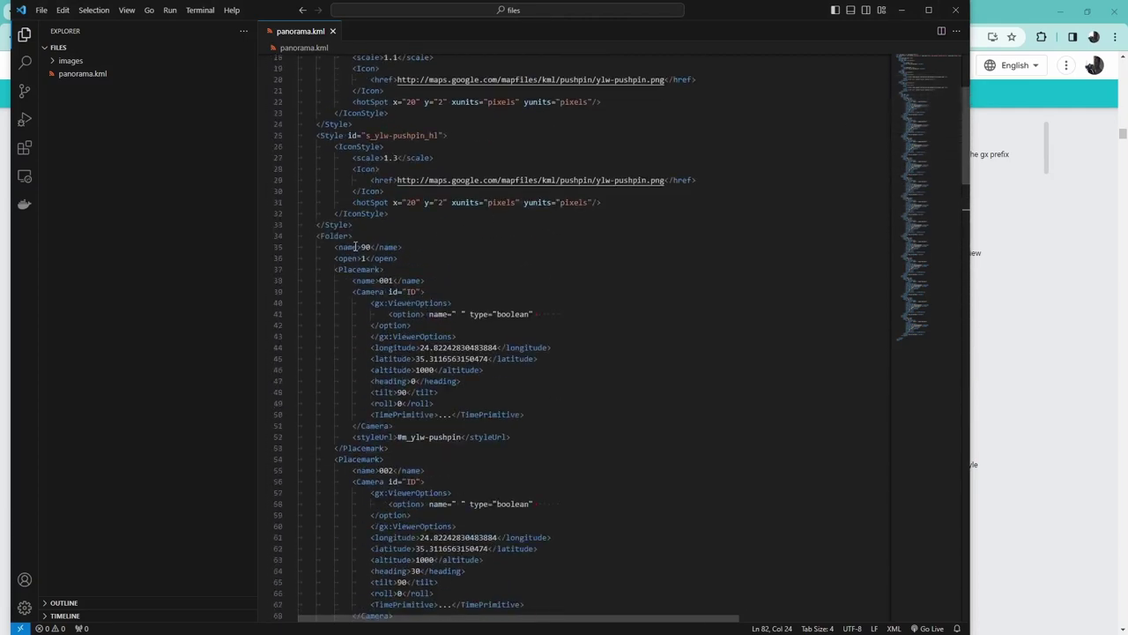
pyautogui.moveTo(934, 168); pyautogui.dragTo(922, 328)
pyautogui.keyDown('shift'); pyautogui.click(361, 406); pyautogui.keyUp('shift')
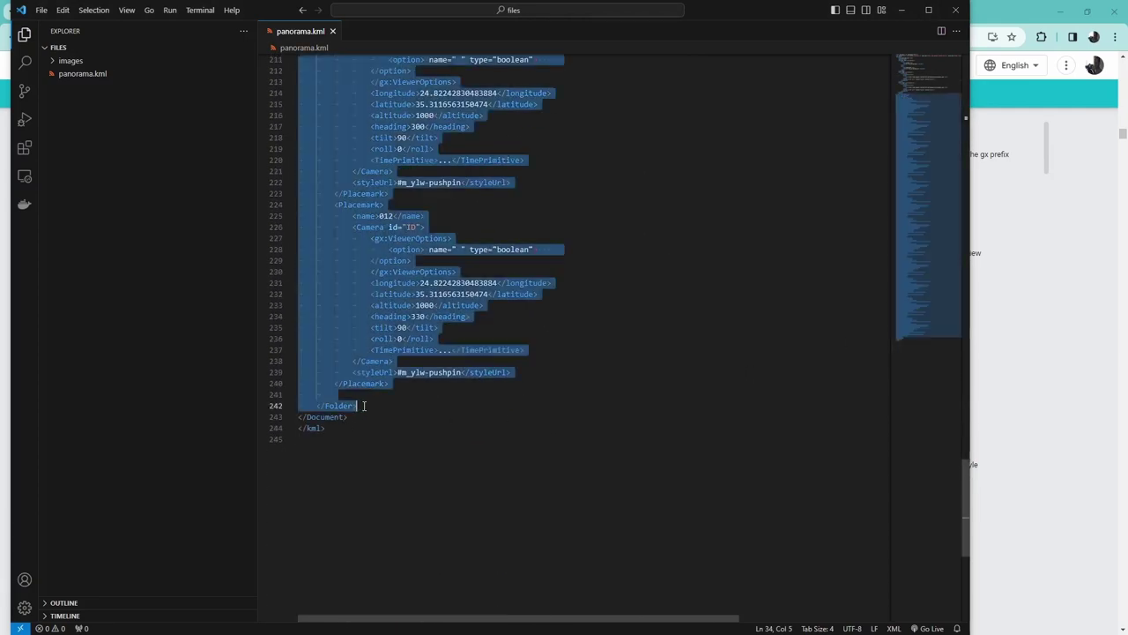
pyautogui.hotkey('shift', 'alt', 'Down')
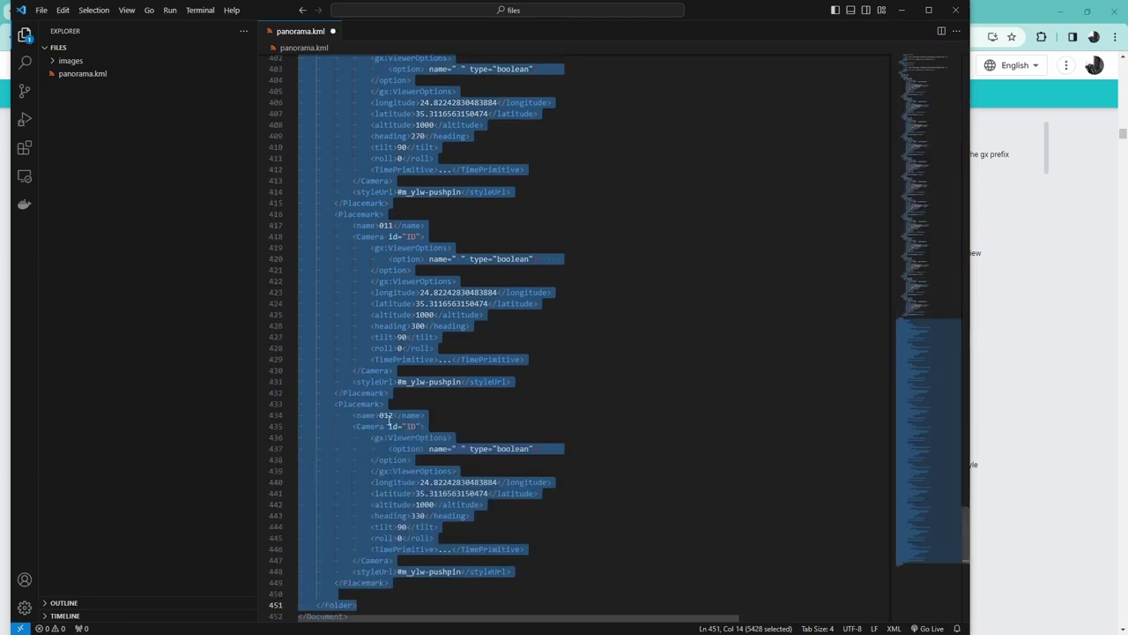
# Separate the duplicated Folder block from the original with a run of blank lines, rename it to 60 and save panorama.kml
pyautogui.click(900, 314)
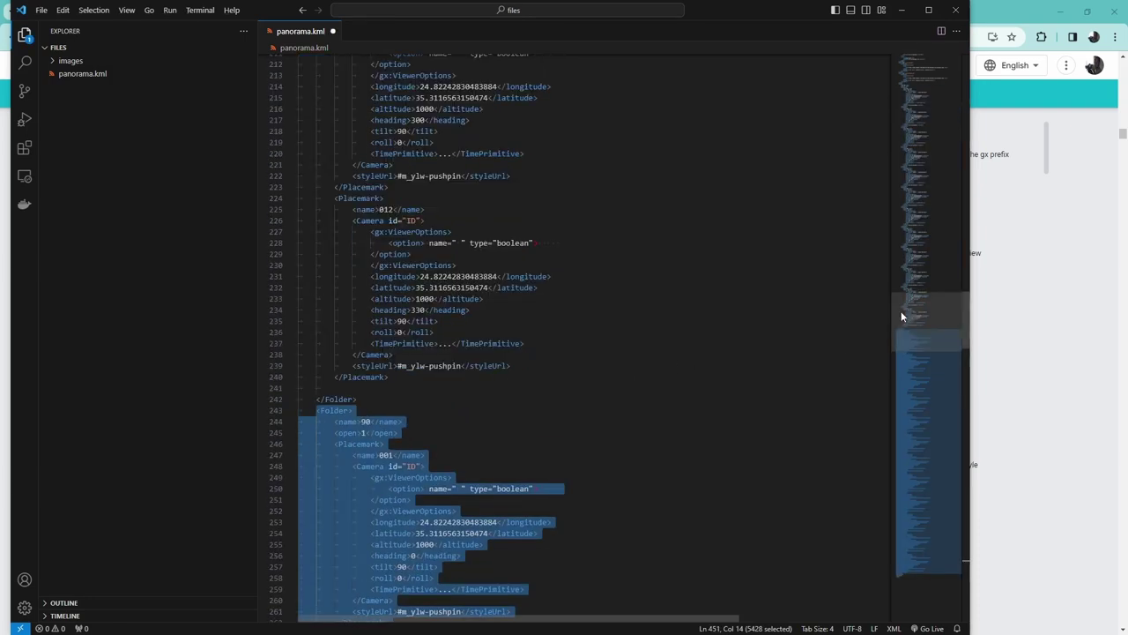
pyautogui.click(372, 400)
pyautogui.press('Return')
pyautogui.press('Return')
pyautogui.press('Return')
pyautogui.press('Return')
pyautogui.press('Return')
pyautogui.press('Return')
pyautogui.press('Return')
pyautogui.press('Return')
pyautogui.press('Return')
pyautogui.press('Return')
pyautogui.press('Return')
pyautogui.press('Return')
pyautogui.press('Return')
pyautogui.press('Return')
pyautogui.press('Return')
pyautogui.press('Return')
pyautogui.press('Return')
pyautogui.press('Return')
pyautogui.press('Return')
pyautogui.press('Return')
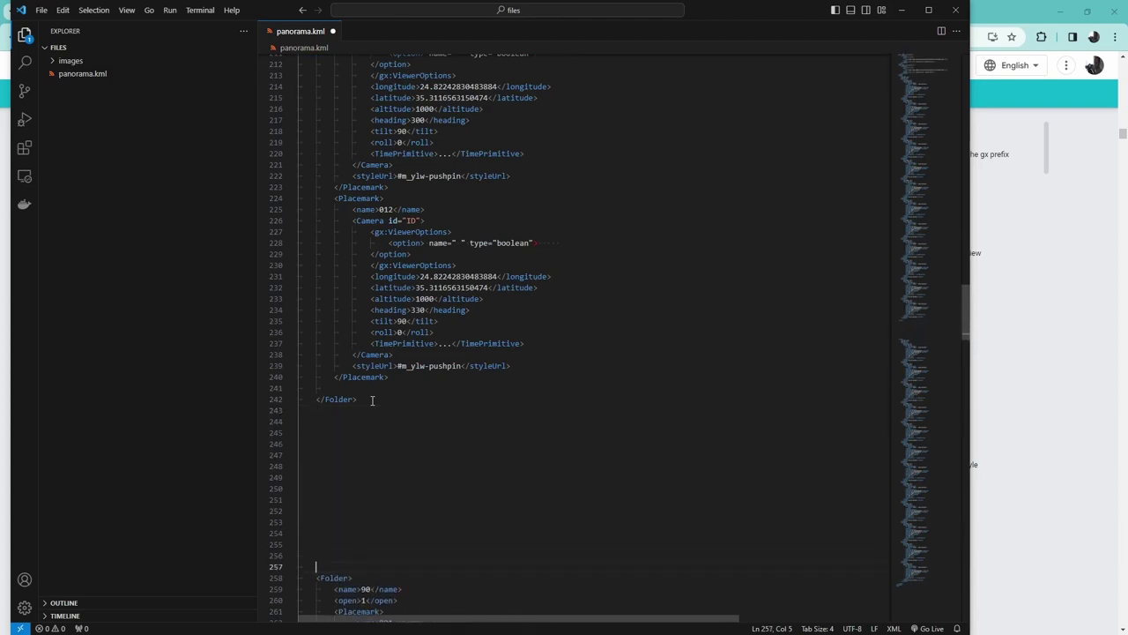
pyautogui.moveTo(919, 324); pyautogui.dragTo(929, 351)
pyautogui.click(361, 282)
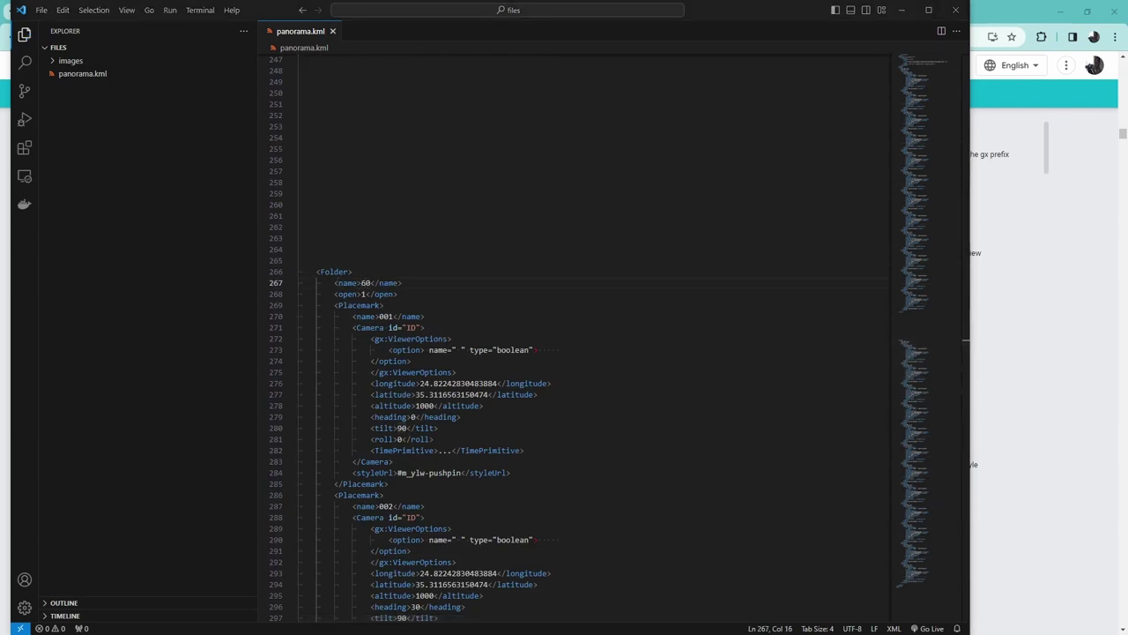
# Load panorama.kml again in Google Earth Pro and select its folder 60
pyautogui.hotkey('alt', 'Tab')
pyautogui.doubleClick(989, 80)
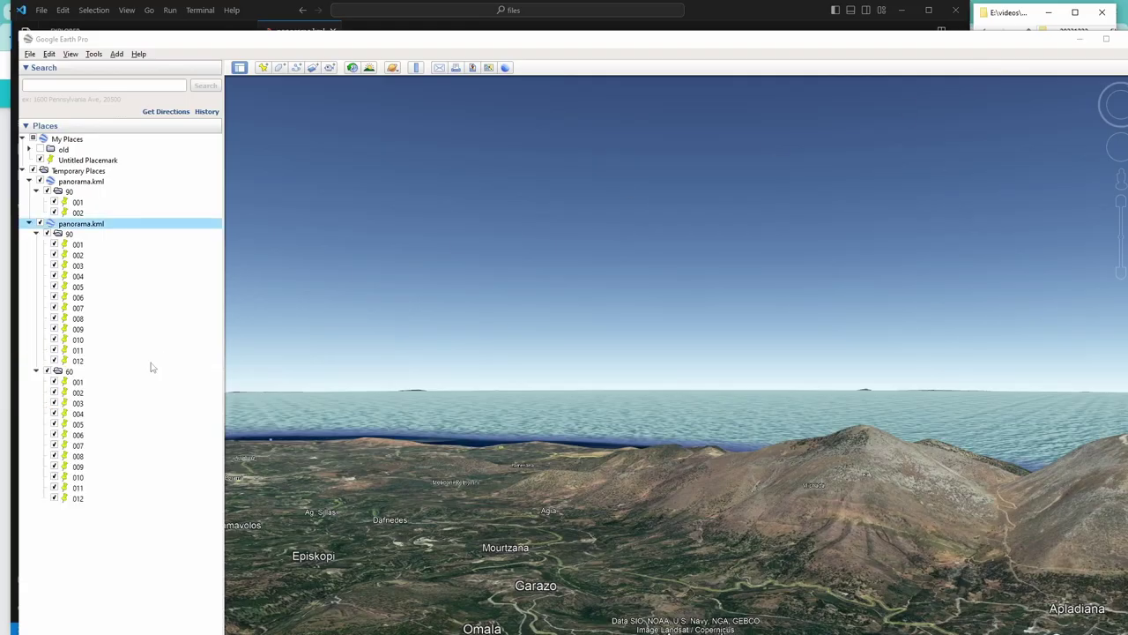
pyautogui.click(68, 371)
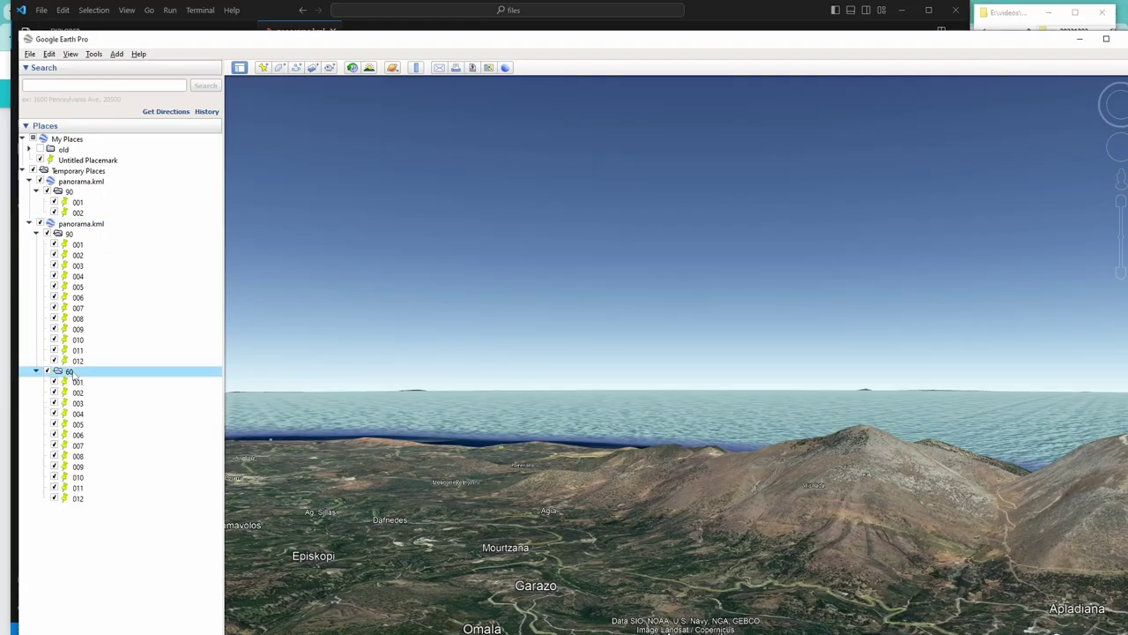
# Return to the code editor and, in folder 60, rename the first placemark to 101 with its Camera tilt set to 60
pyautogui.click(733, 10)
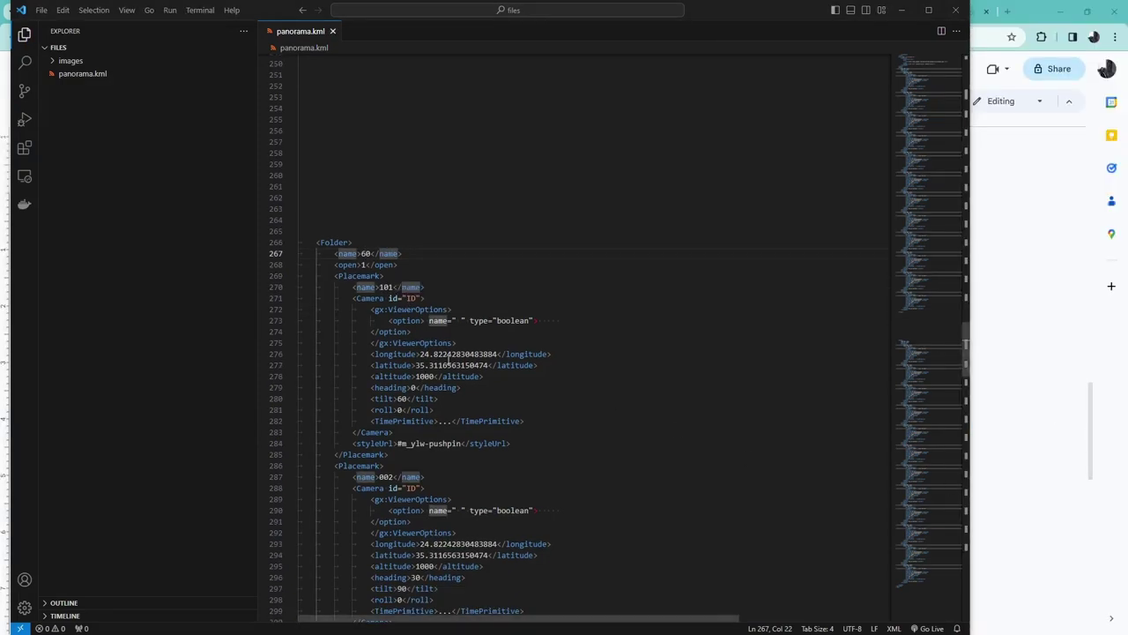
pyautogui.click(448, 356)
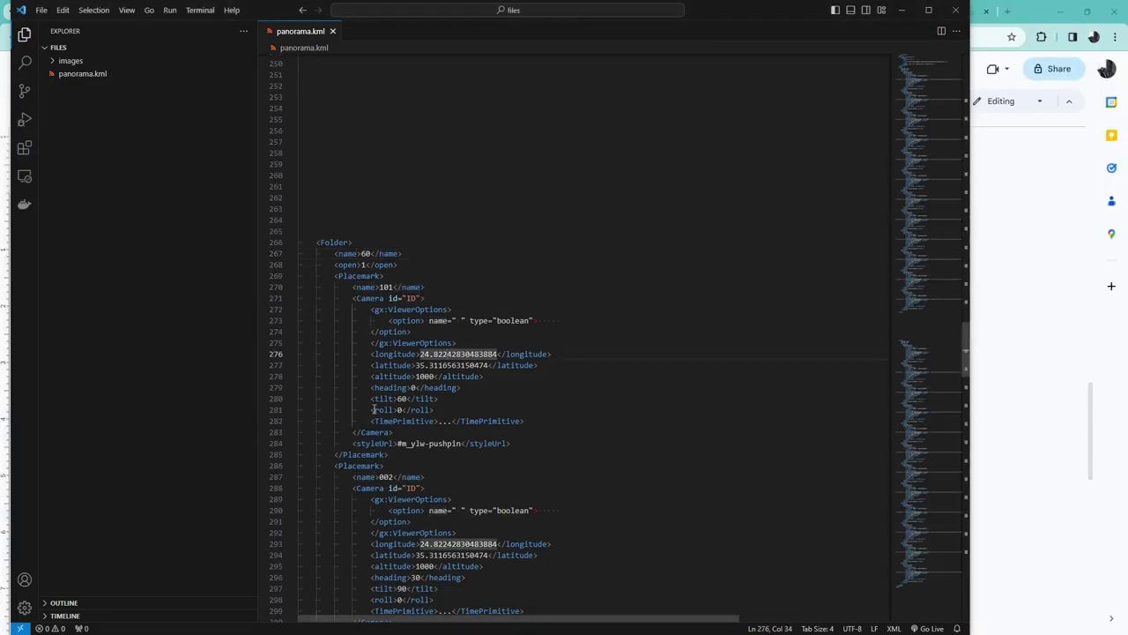
# In folder 60, replace <tilt>90</tilt> with <tilt>60</tilt> one match at a time, from the second placemark to the second-to-last
pyautogui.click(371, 399)
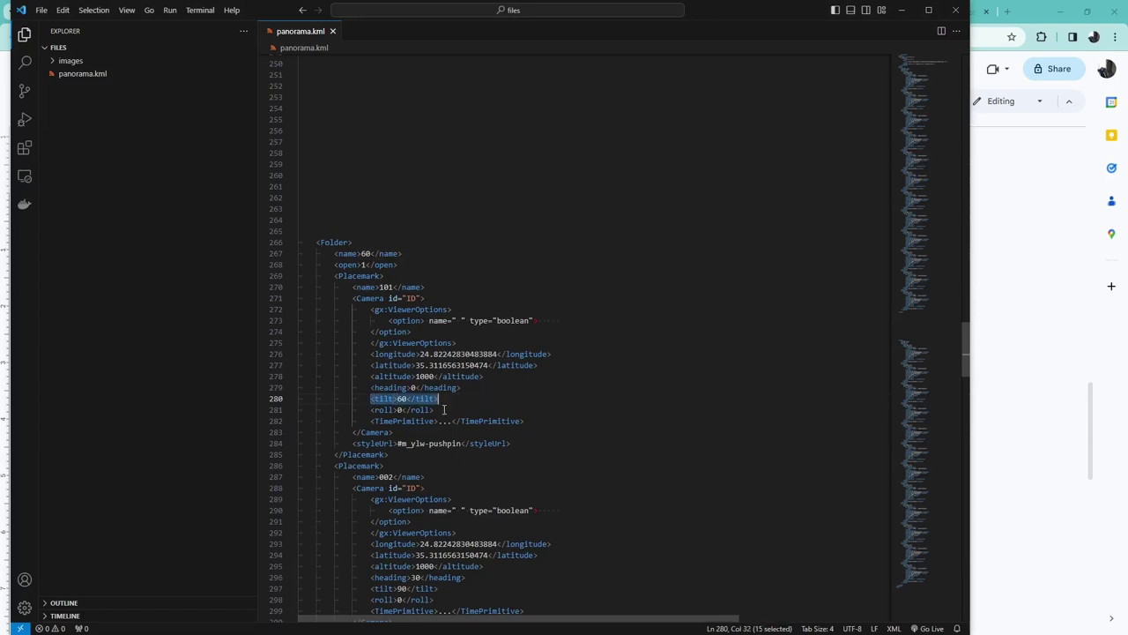
pyautogui.hotkey('ctrl', 'h')
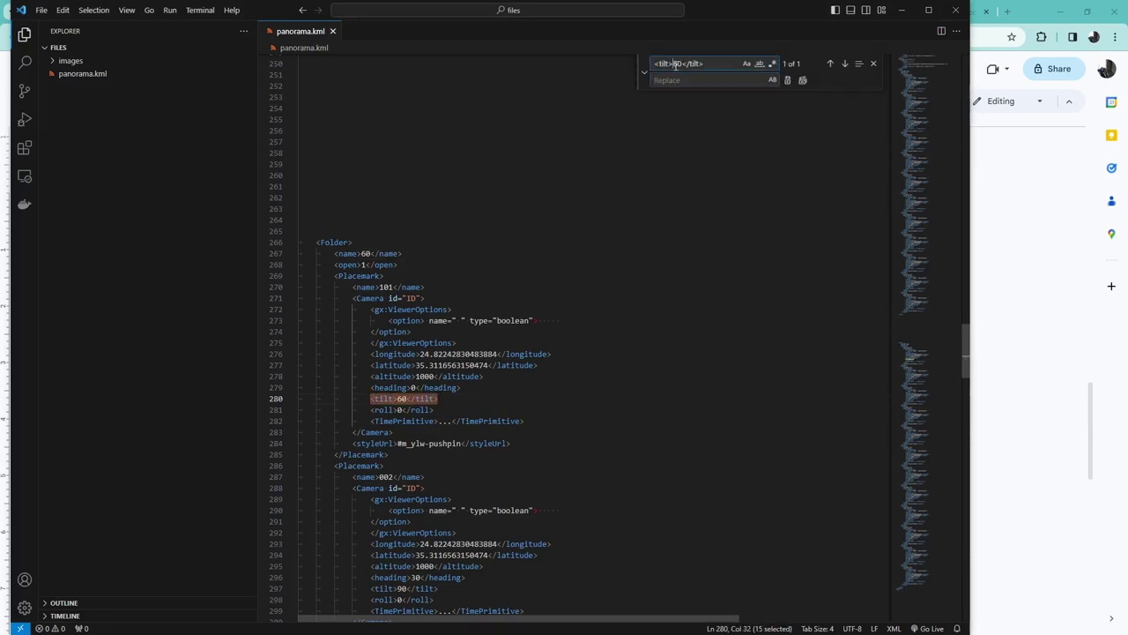
pyautogui.press('Delete')
pyautogui.write('9')
pyautogui.press('Tab')
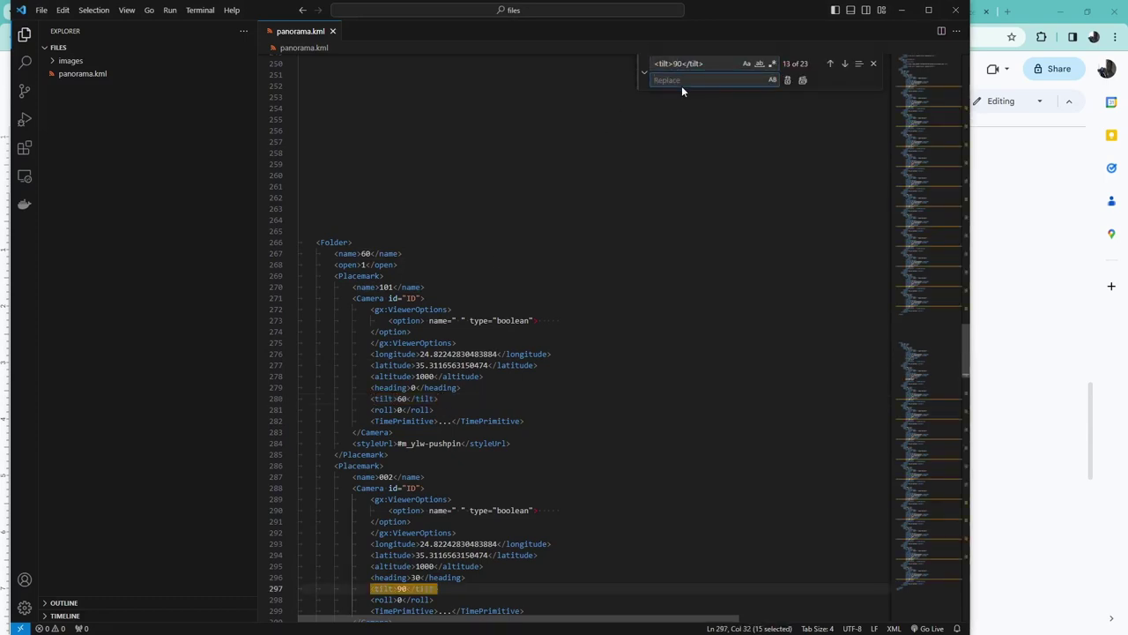
pyautogui.click(788, 80)
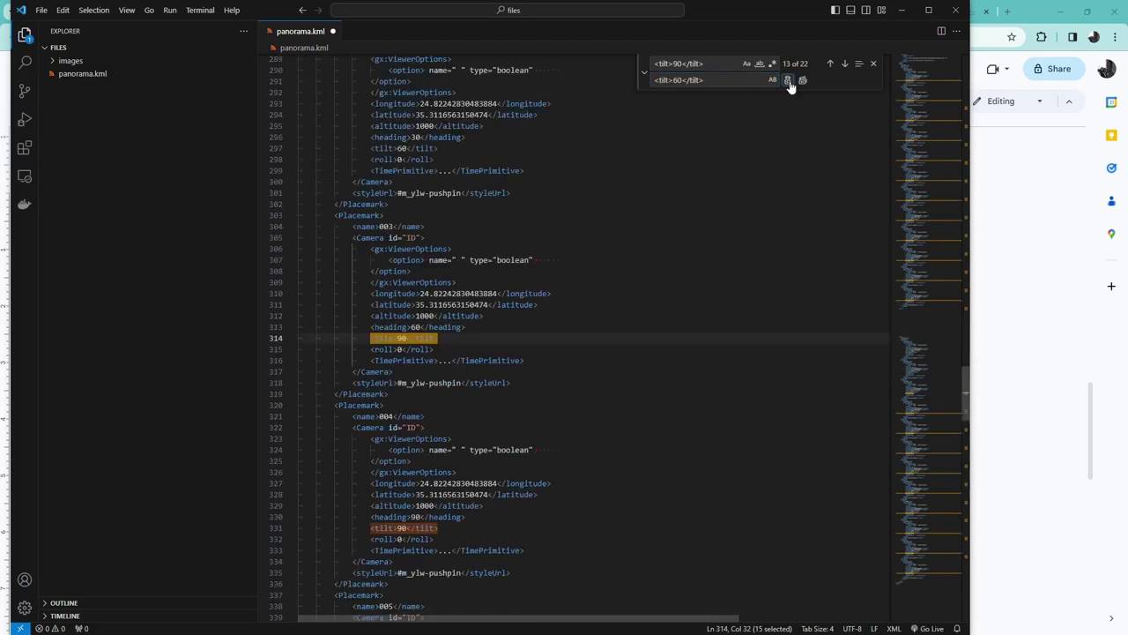
pyautogui.click(788, 80)
pyautogui.click(788, 81)
pyautogui.click(788, 80)
pyautogui.click(788, 80)
pyautogui.click(788, 80)
pyautogui.click(788, 80)
pyautogui.click(788, 80)
pyautogui.click(788, 80)
pyautogui.click(788, 80)
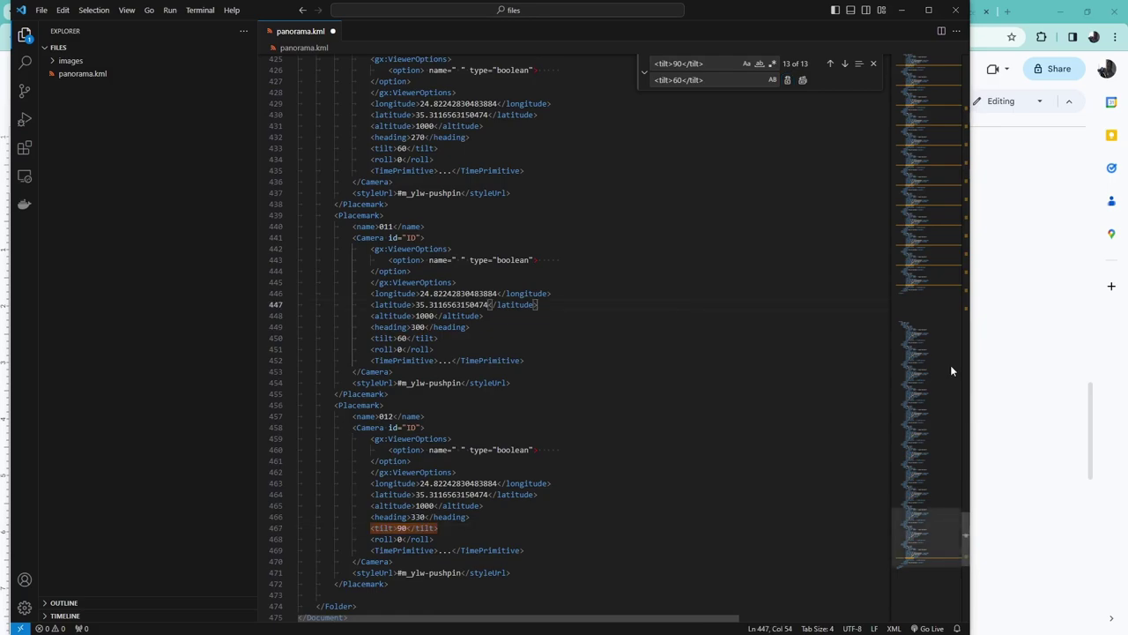
# Rename the remaining placemarks of folder 60 to 102 through 112 and save panorama.kml
pyautogui.click(917, 333)
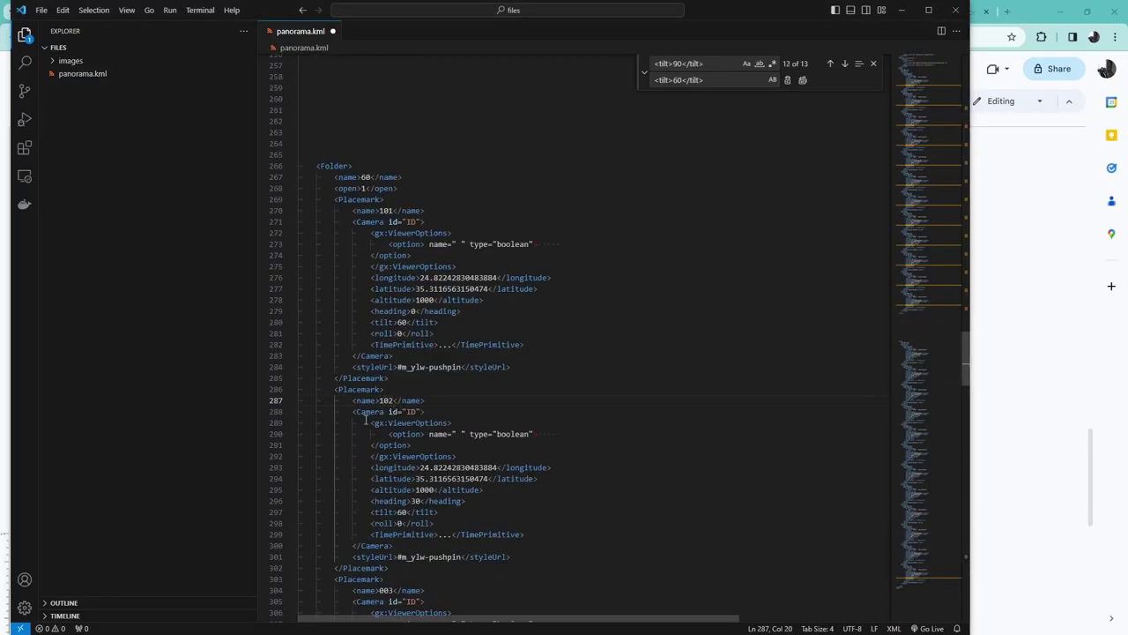
pyautogui.scroll(-5, 382, 504)
pyautogui.scroll(-5, 407, 534)
pyautogui.click(384, 441)
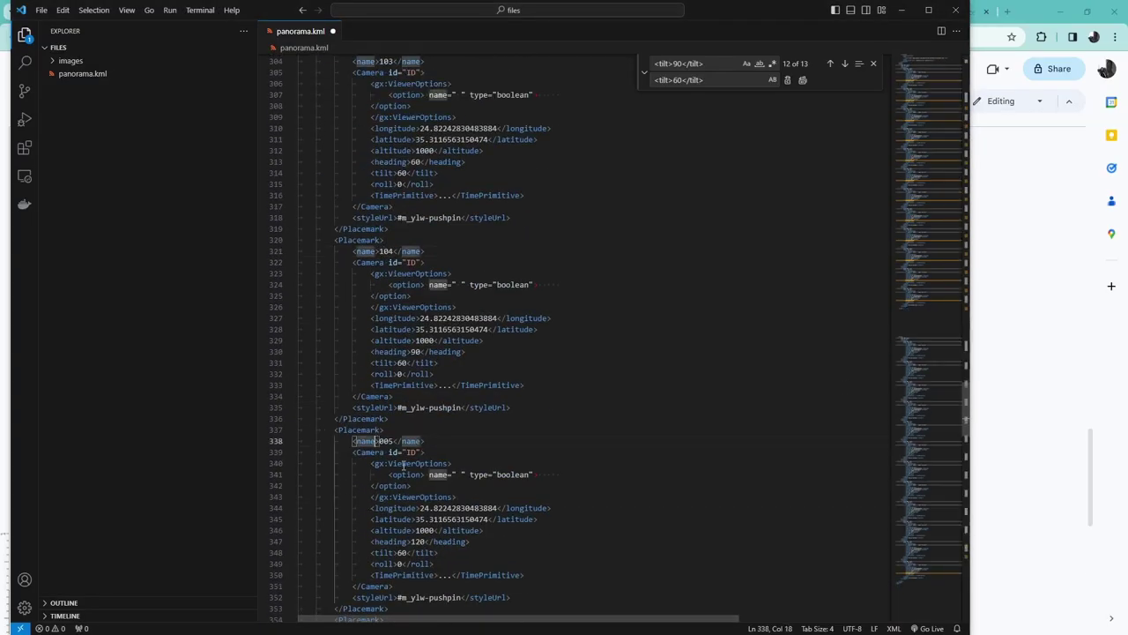
pyautogui.press('BackSpace')
pyautogui.write('1')
pyautogui.scroll(-3, 357, 453)
pyautogui.press('Delete')
pyautogui.scroll(-4, 400, 499)
pyautogui.click(379, 437)
pyautogui.write('1')
pyautogui.press('Delete')
pyautogui.scroll(-4, 423, 481)
pyautogui.click(379, 393)
pyautogui.write('1')
pyautogui.click(381, 377)
pyautogui.press('Delete')
pyautogui.write('1')
pyautogui.scroll(-4, 380, 377)
pyautogui.click(381, 377)
pyautogui.press('Delete')
pyautogui.write('1')
pyautogui.scroll(-3, 379, 383)
pyautogui.scroll(-3, 396, 435)
pyautogui.click(380, 447)
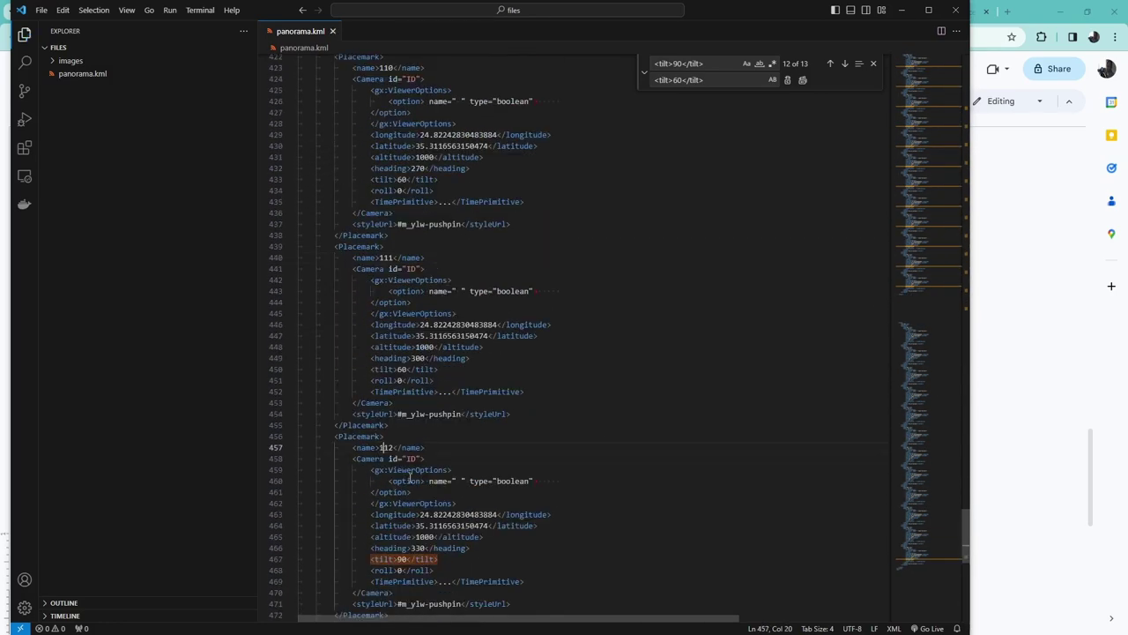
# Switch to Google Earth Pro with panorama.kml reloaded and fly to placemark 101 to check its tilted view
pyautogui.hotkey('alt', 'Tab')
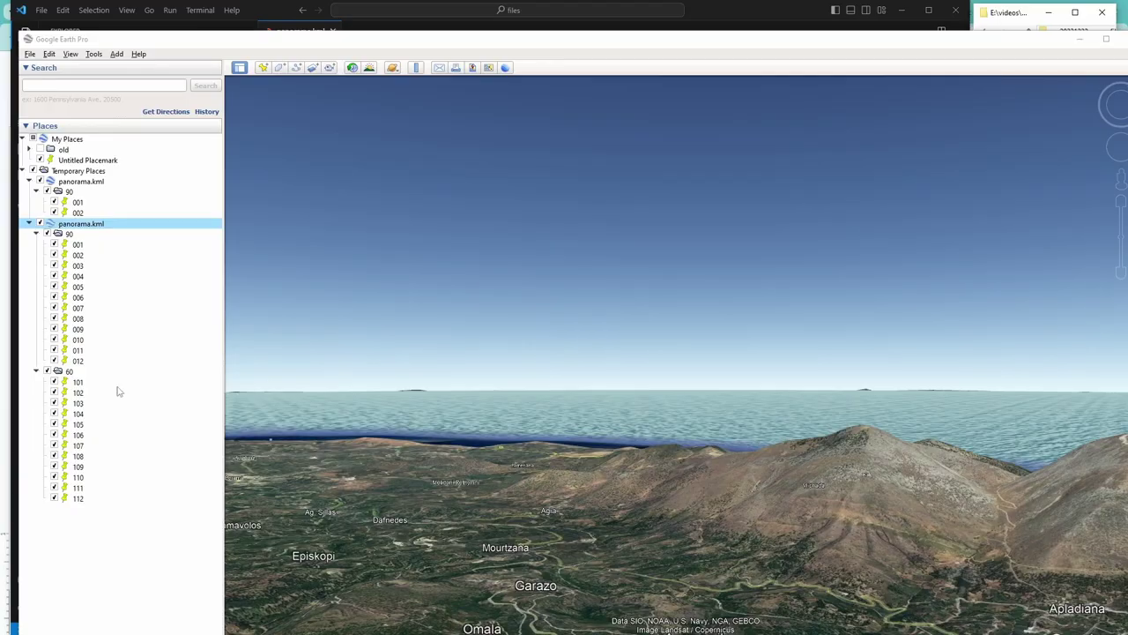
pyautogui.doubleClick(87, 383)
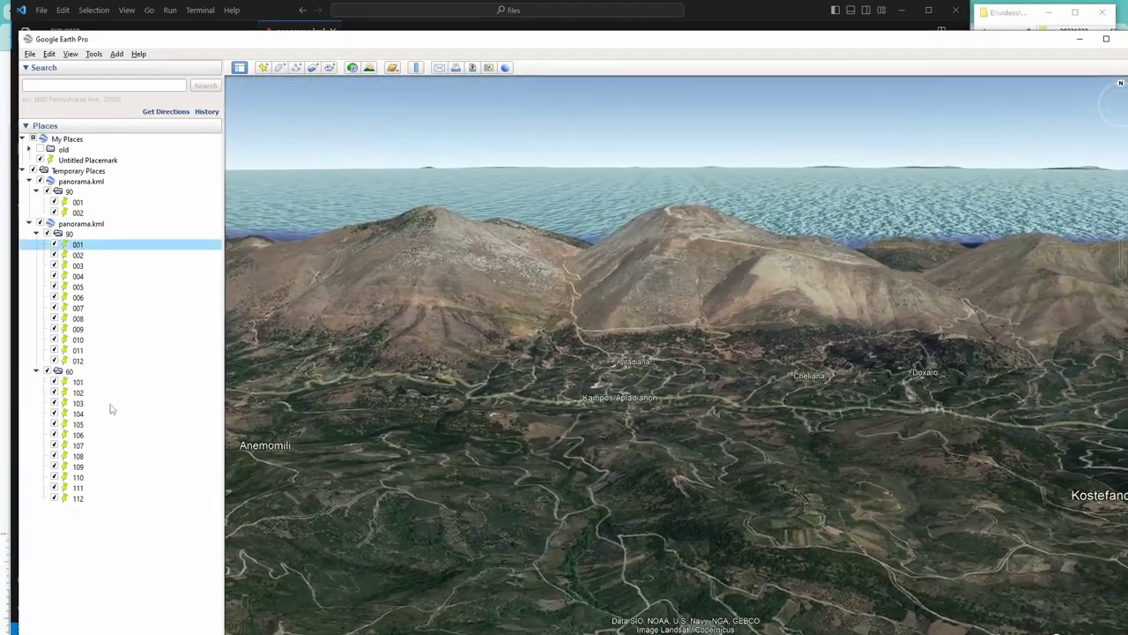
# Return to the code editor, select the entire Folder block 60 through its closing tag and duplicate it directly below
pyautogui.hotkey('alt', 'Tab')
pyautogui.click(914, 335)
pyautogui.scroll(-10, 434, 336)
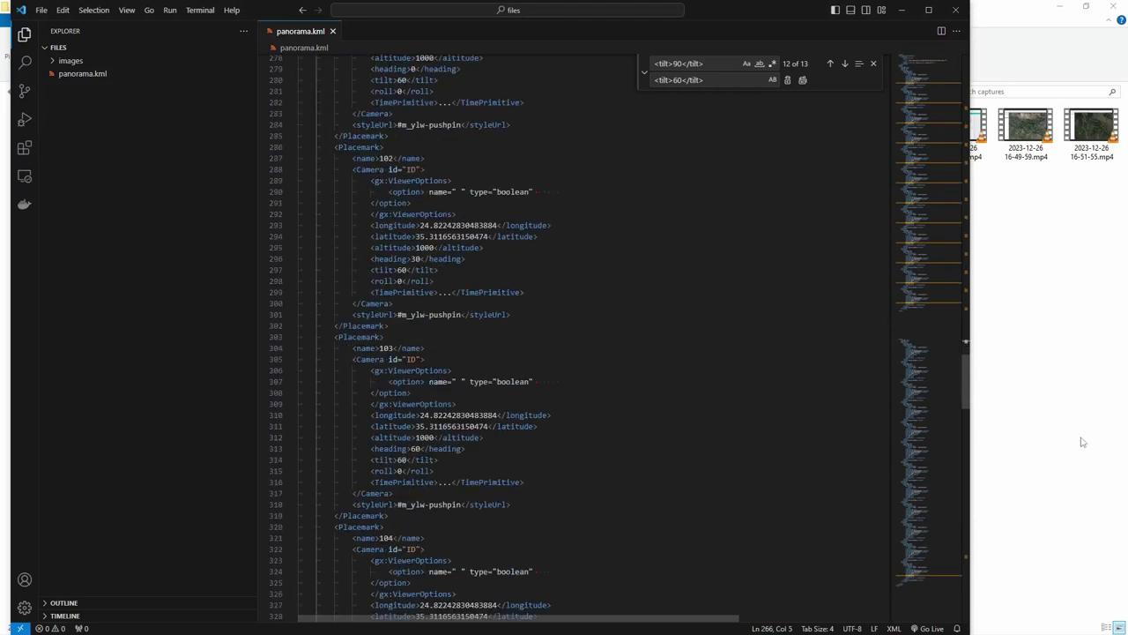
pyautogui.click(938, 558)
pyautogui.scroll(2, 617, 476)
pyautogui.keyDown('shift'); pyautogui.click(376, 405); pyautogui.keyUp('shift')
pyautogui.hotkey('alt', 'shift', 'Down')
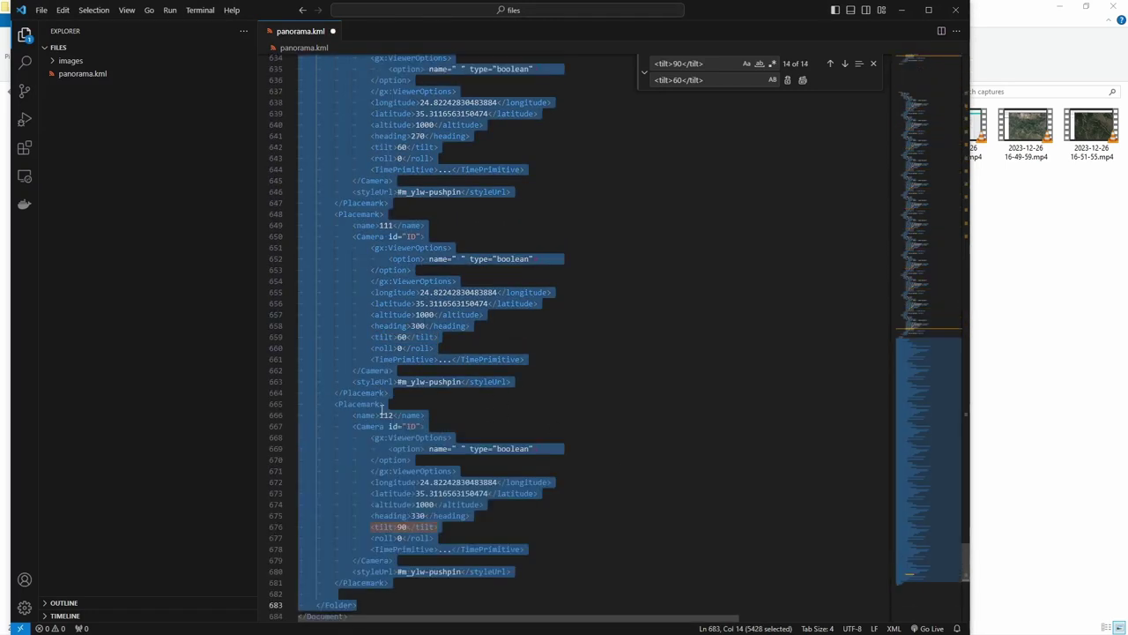
# Separate the duplicated Folder block from the original folder 60 with a run of blank lines
pyautogui.scroll(3, 781, 347)
pyautogui.click(921, 342)
pyautogui.click(373, 289)
pyautogui.press('Return')
pyautogui.press('Return')
pyautogui.press('Return')
pyautogui.press('Return')
pyautogui.press('Return')
pyautogui.press('Return')
pyautogui.press('Return')
pyautogui.press('Return')
pyautogui.press('Return')
pyautogui.press('Return')
pyautogui.press('Return')
pyautogui.press('Return')
pyautogui.press('Return')
pyautogui.press('Return')
pyautogui.press('Return')
pyautogui.press('Return')
# Replace <tilt>60</tilt> with <tilt>30</tilt> in the placemarks of the duplicated folder
pyautogui.doubleClick(677, 64)
pyautogui.write('60')
pyautogui.tripleClick(677, 80)
pyautogui.write('<tilt>30</tilt>')
pyautogui.click(787, 80)
# Rename the duplicated folder's placemarks to 201 through 212 and the folder to 30, and save panorama.kml
pyautogui.click(384, 332)
pyautogui.scroll(-4, 386, 471)
pyautogui.click(384, 445)
pyautogui.press('BackSpace')
pyautogui.write('2')
pyautogui.scroll(-12, 397, 467)
pyautogui.click(383, 438)
pyautogui.write('2')
pyautogui.click(383, 393)
pyautogui.click(366, 342)
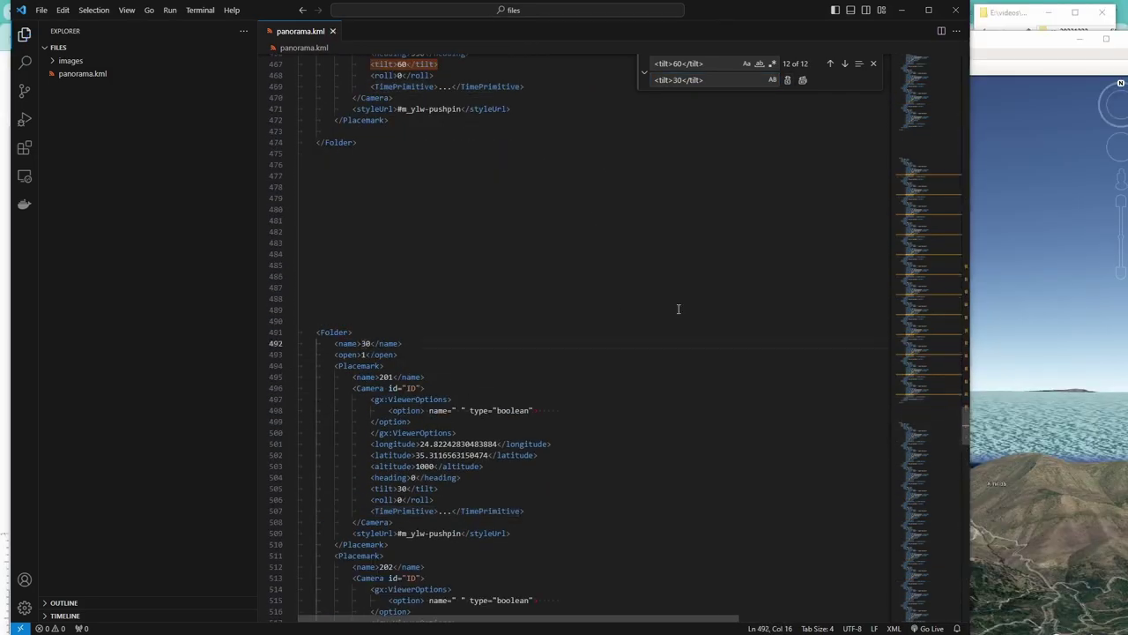
# Load panorama.kml again in Google Earth Pro and fly to placemarks 101 and 201 to compare their views
pyautogui.click(1022, 13)
pyautogui.doubleClick(1042, 89)
pyautogui.doubleClick(78, 375)
pyautogui.doubleClick(78, 515)
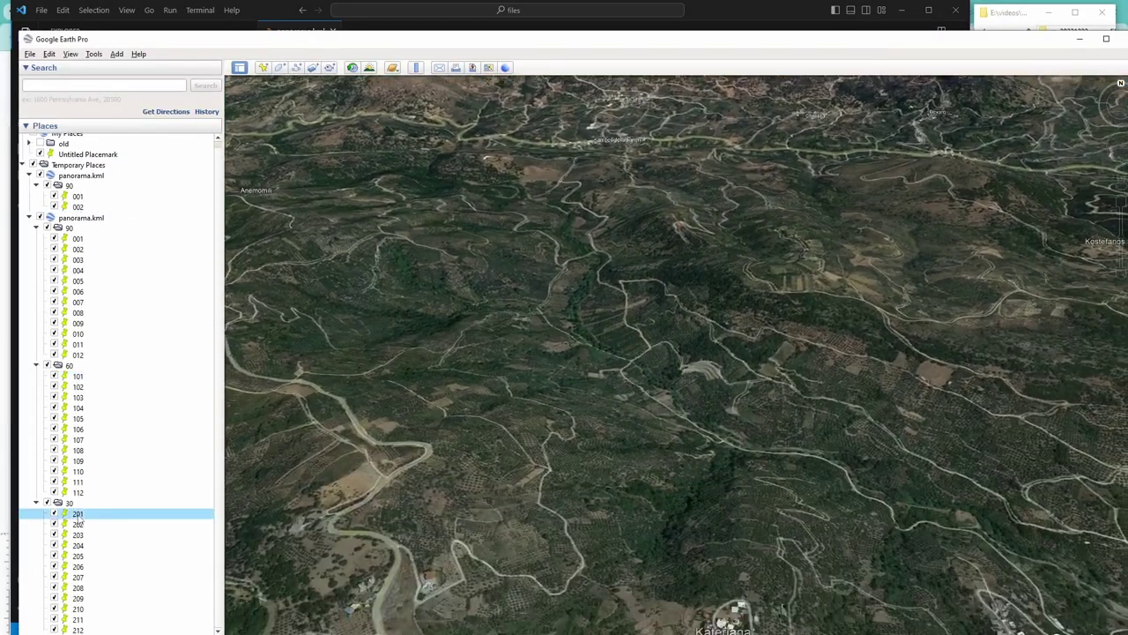
# In the code editor, copy the Placemark 201 block, paste it on separate lines above folder 90 and rename it 000
pyautogui.hotkey('alt', 'Tab')
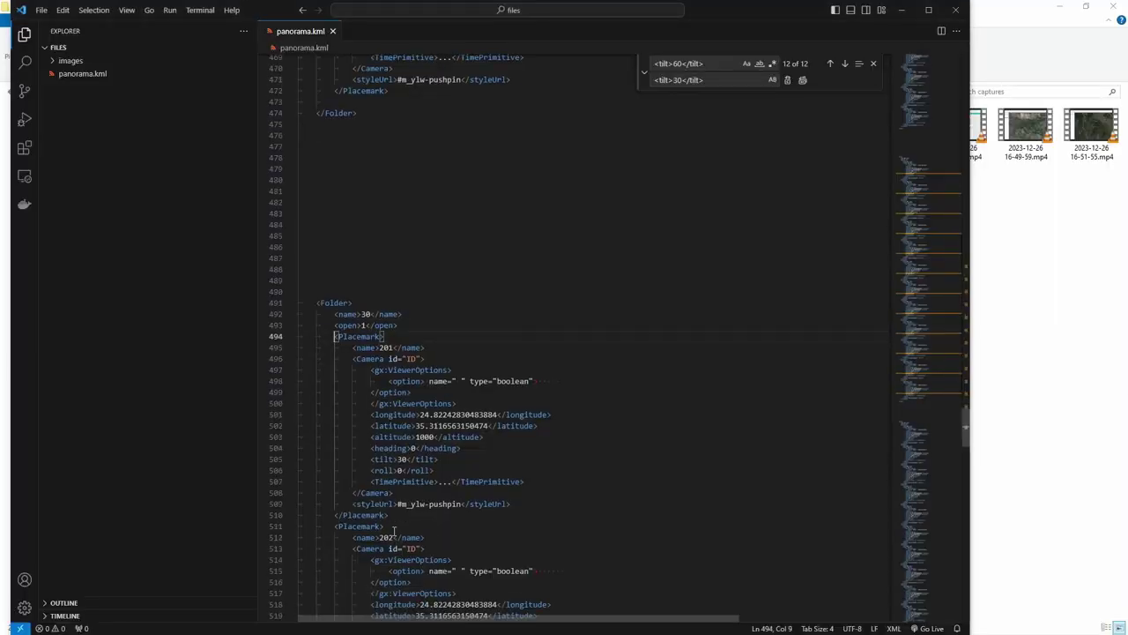
pyautogui.keyDown('shift'); pyautogui.click(389, 515); pyautogui.keyUp('shift')
pyautogui.moveTo(927, 423); pyautogui.dragTo(928, 70)
pyautogui.hotkey('ctrl', 'c')
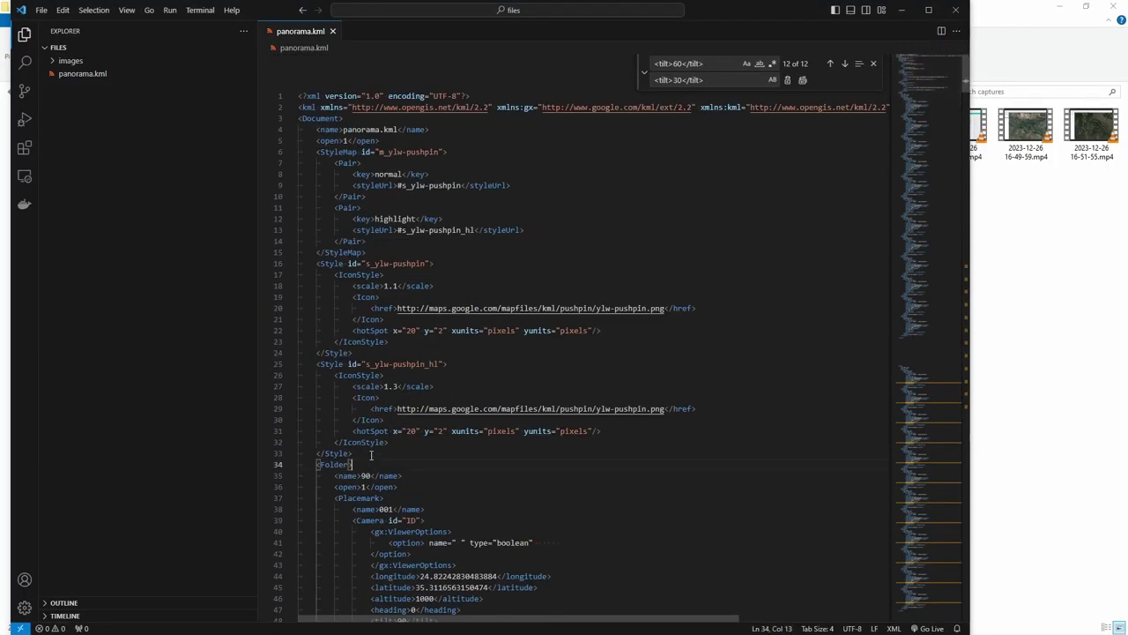
pyautogui.click(371, 453)
pyautogui.press('Return')
pyautogui.press('Return')
pyautogui.press('Return')
pyautogui.press('Return')
pyautogui.press('Up')
pyautogui.press('Up')
pyautogui.hotkey('ctrl', 'v')
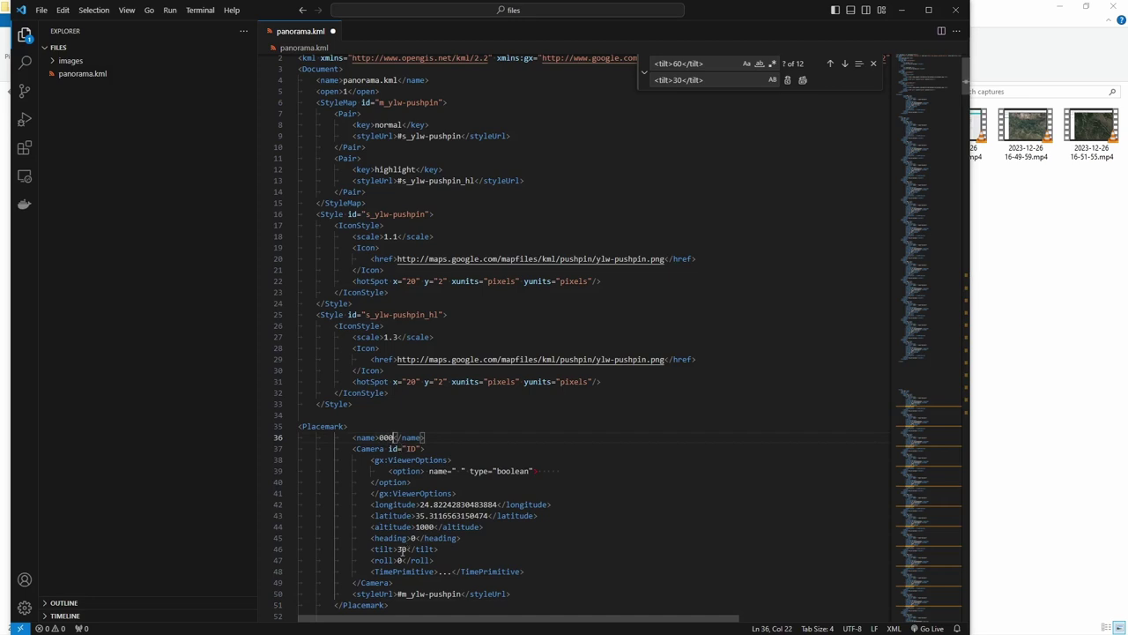
# Save panorama.kml, reload it in Google Earth Pro and select placemark 000
pyautogui.hotkey('ctrl', 's')
pyautogui.hotkey('alt', 'Tab')
pyautogui.doubleClick(1009, 81)
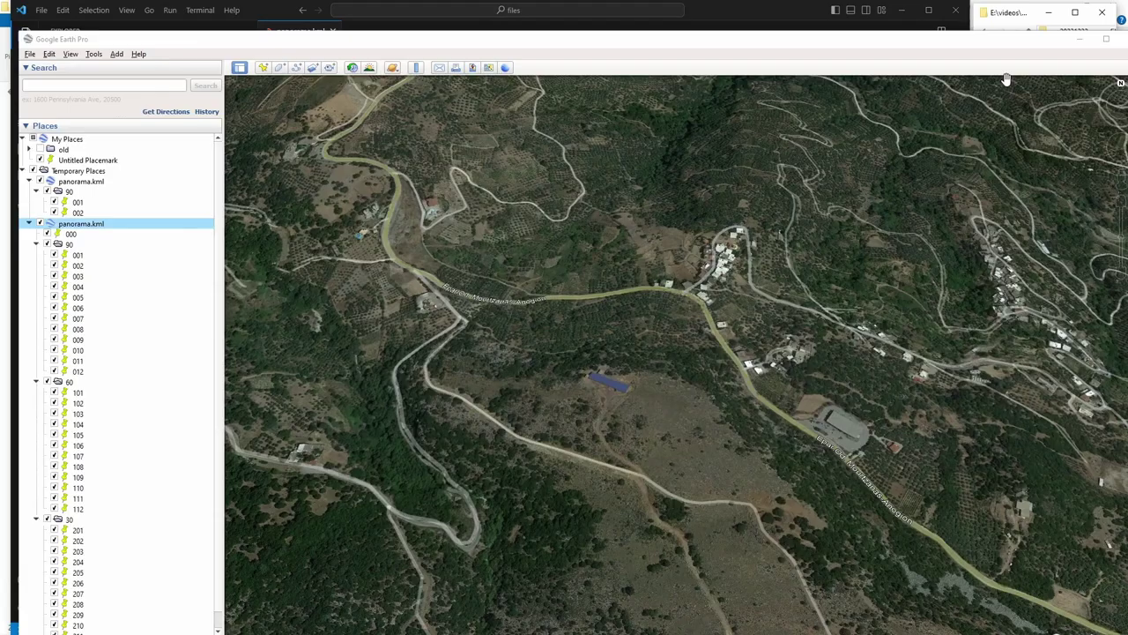
pyautogui.click(71, 236)
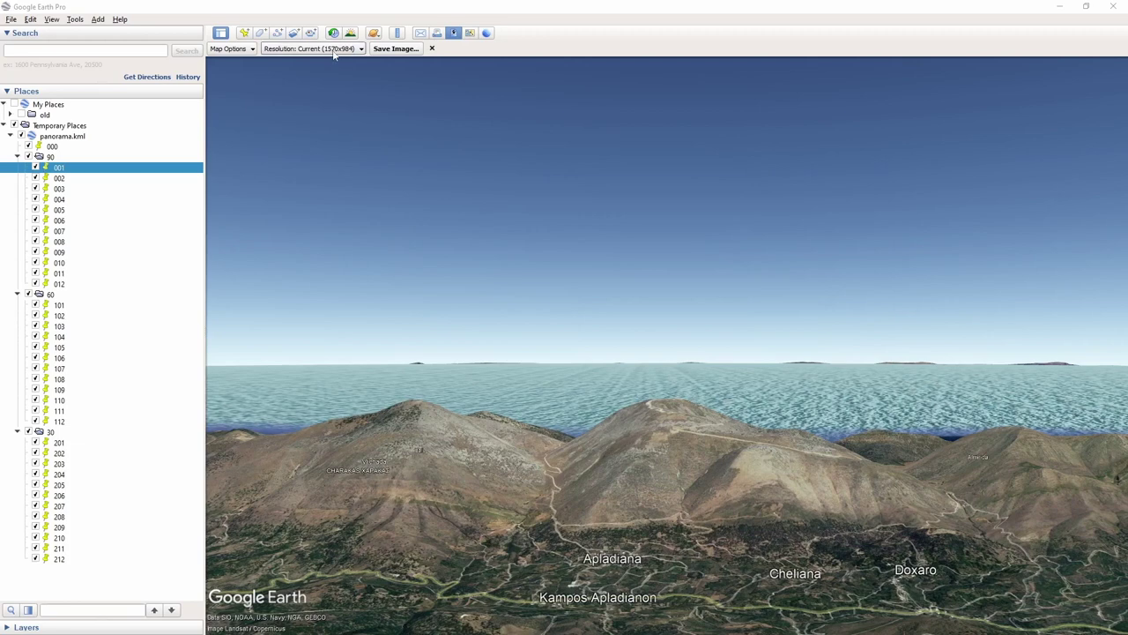
# Set the image resolution to 1920x1080 (1080 HD) and save the view of placemark 002 as 002.jpg
pyautogui.click(334, 51)
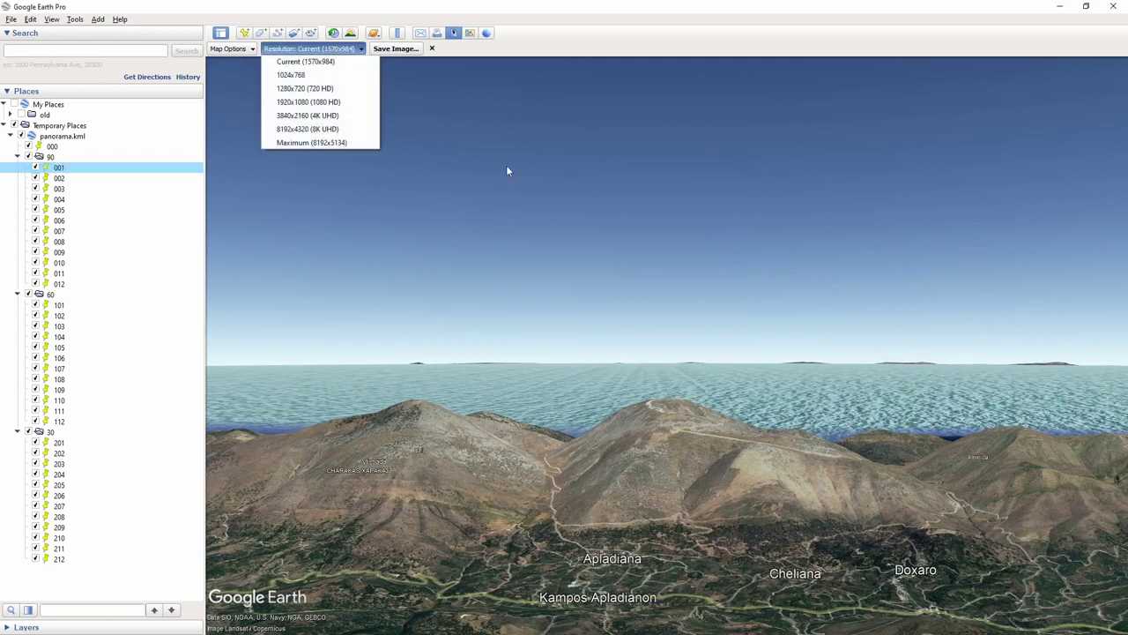
pyautogui.click(318, 103)
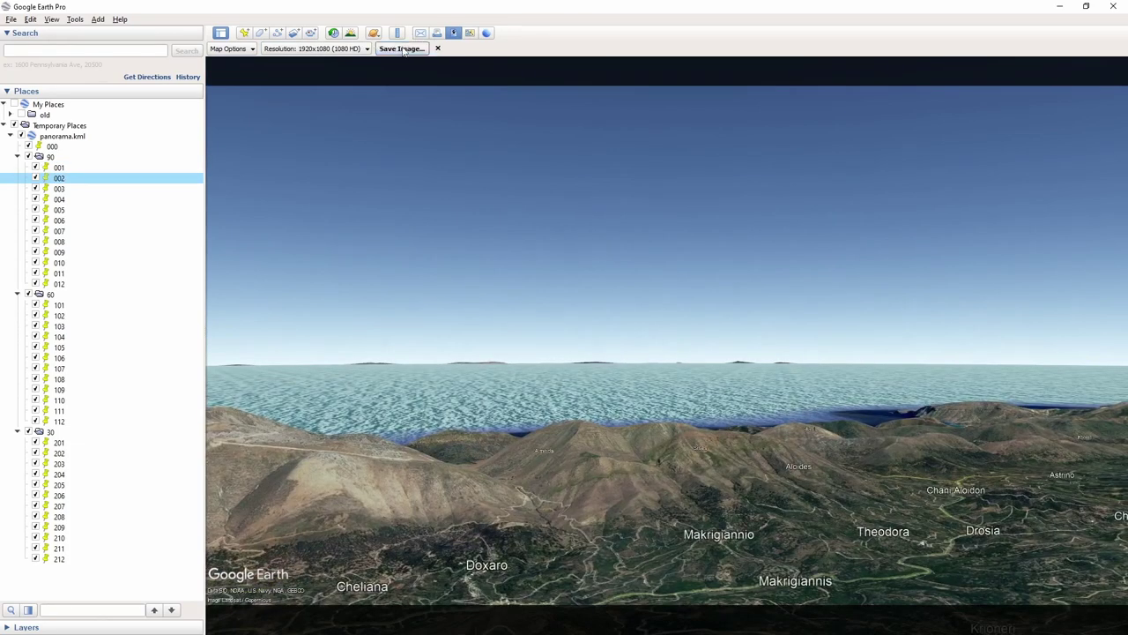
pyautogui.click(401, 49)
pyautogui.write('002')
pyautogui.press('Return')
# Save the view of placemark 003 as 003.jpg and fly to placemark 004
pyautogui.press('Down')
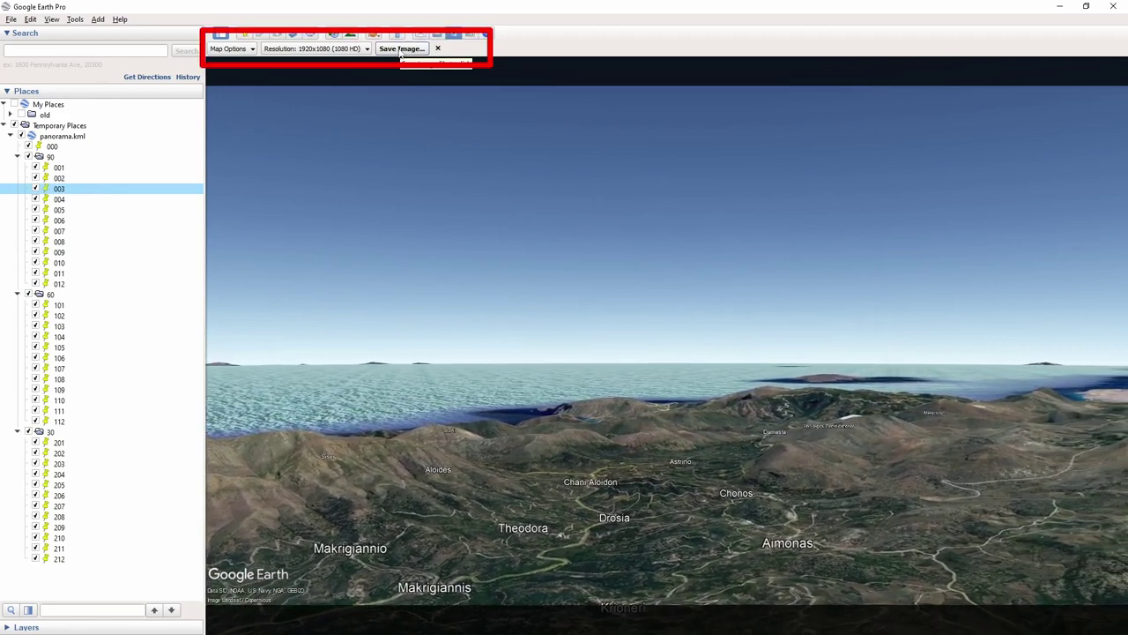
pyautogui.click(401, 50)
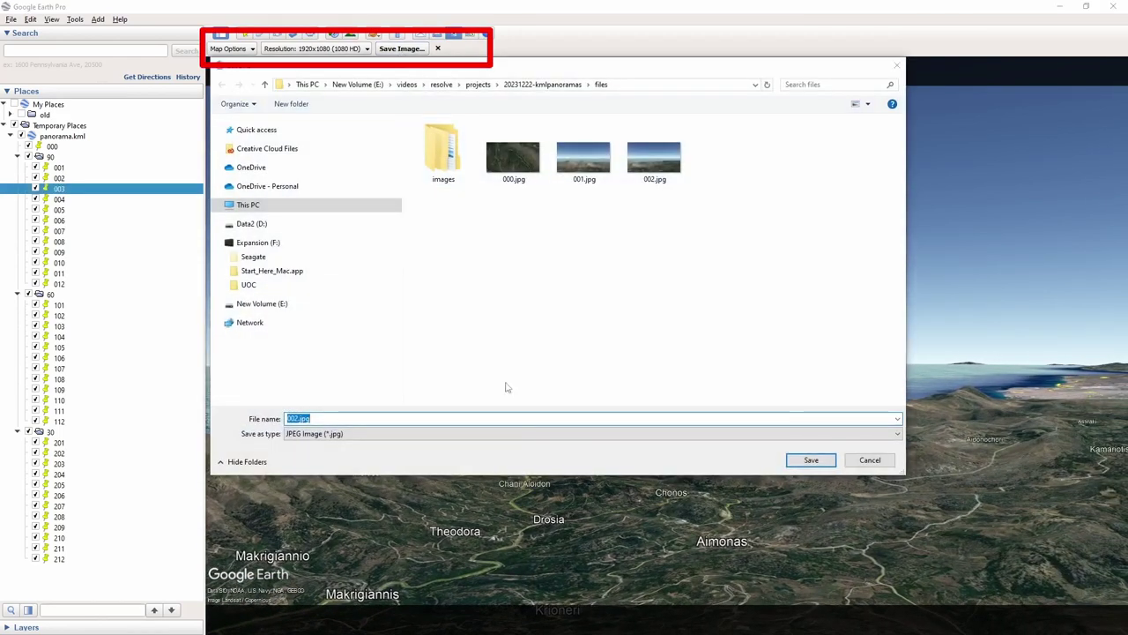
pyautogui.write('003')
pyautogui.press('Return')
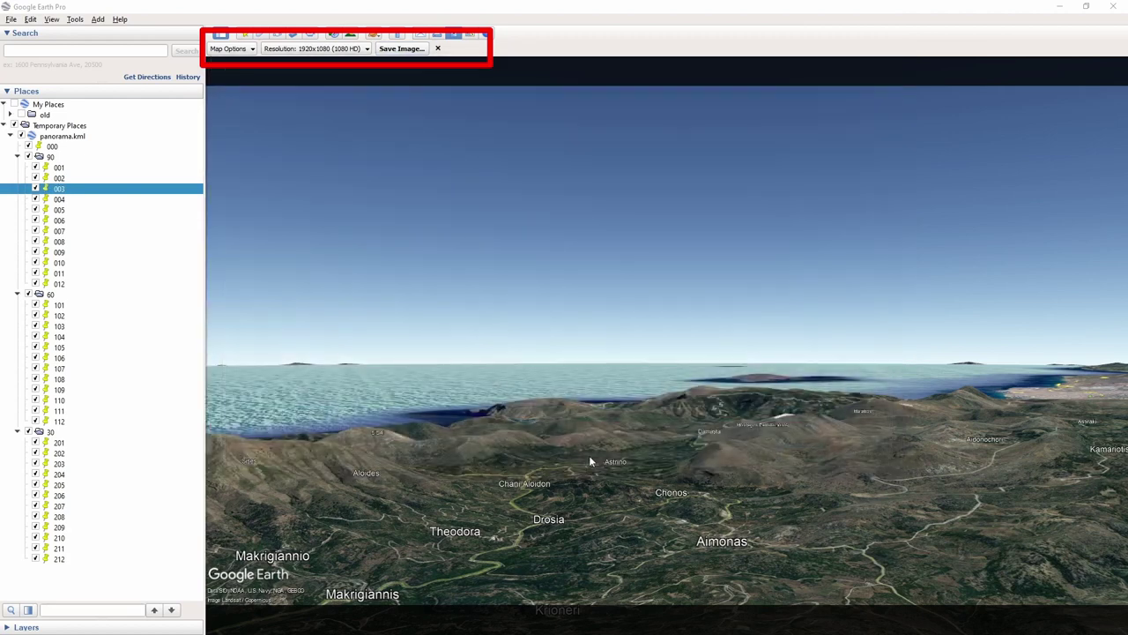
pyautogui.doubleClick(75, 201)
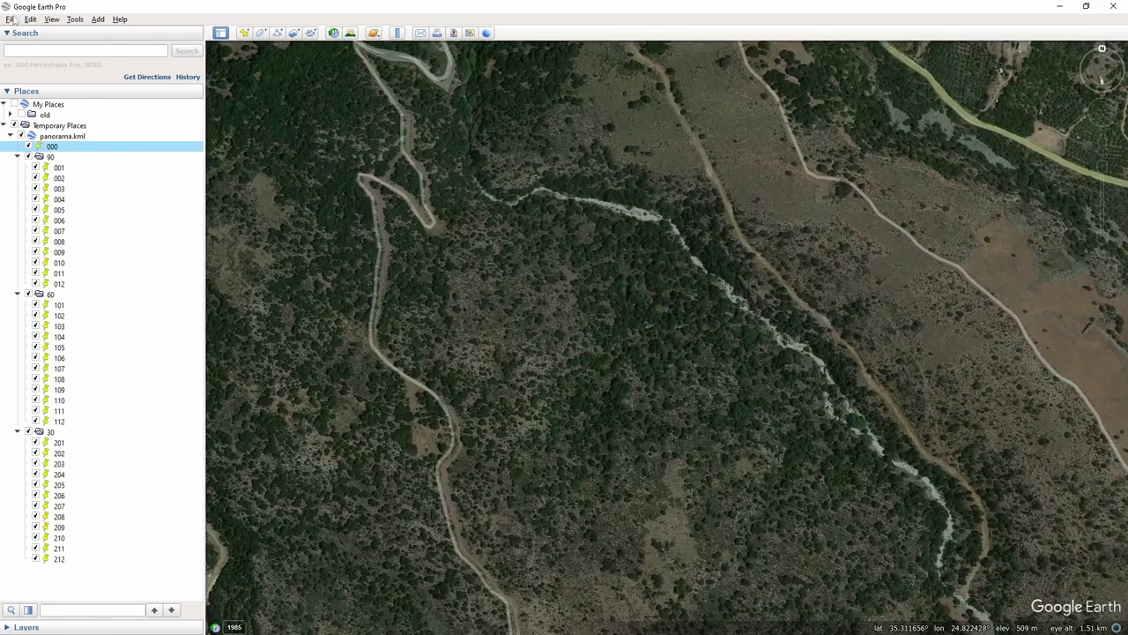
# Start saving an image of the placemark 000 view and turn off the Legend map element
pyautogui.click(11, 19)
pyautogui.moveTo(53, 45)
pyautogui.click(200, 87)
pyautogui.click(227, 48)
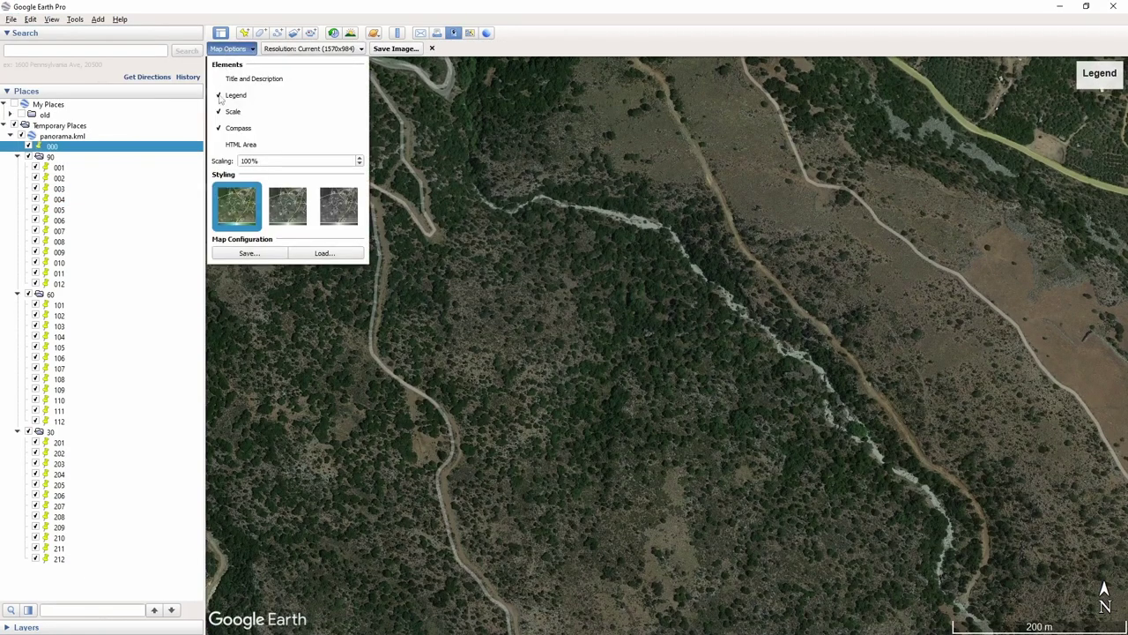
pyautogui.click(220, 97)
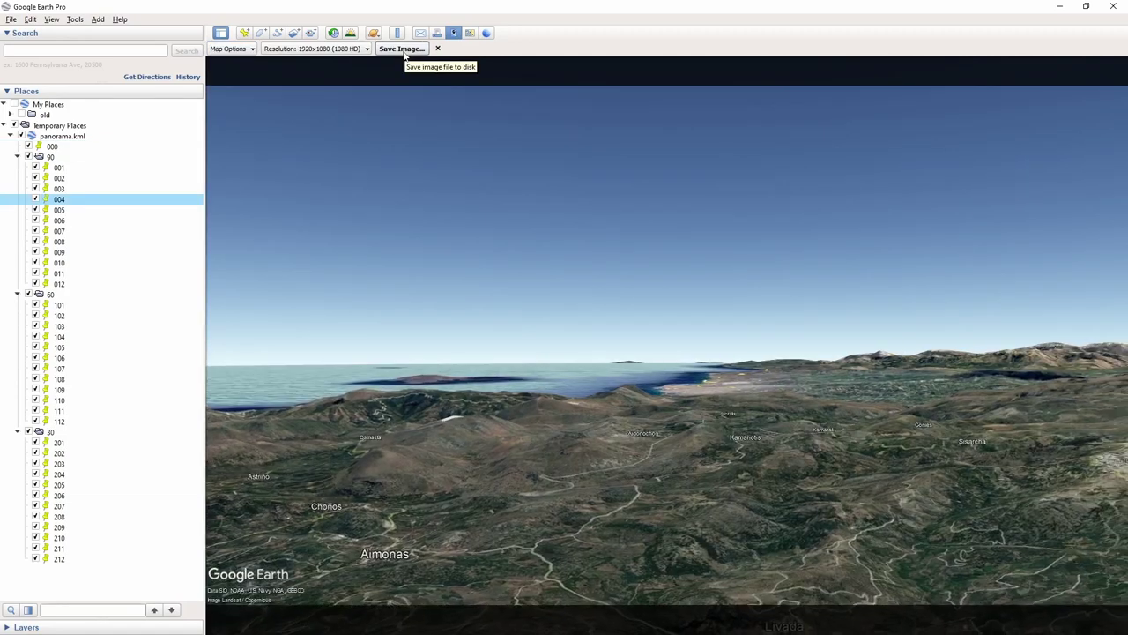
# Save the views of placemarks 004, 005 and 006 as separate images, flying to each placemark in turn
pyautogui.click(403, 49)
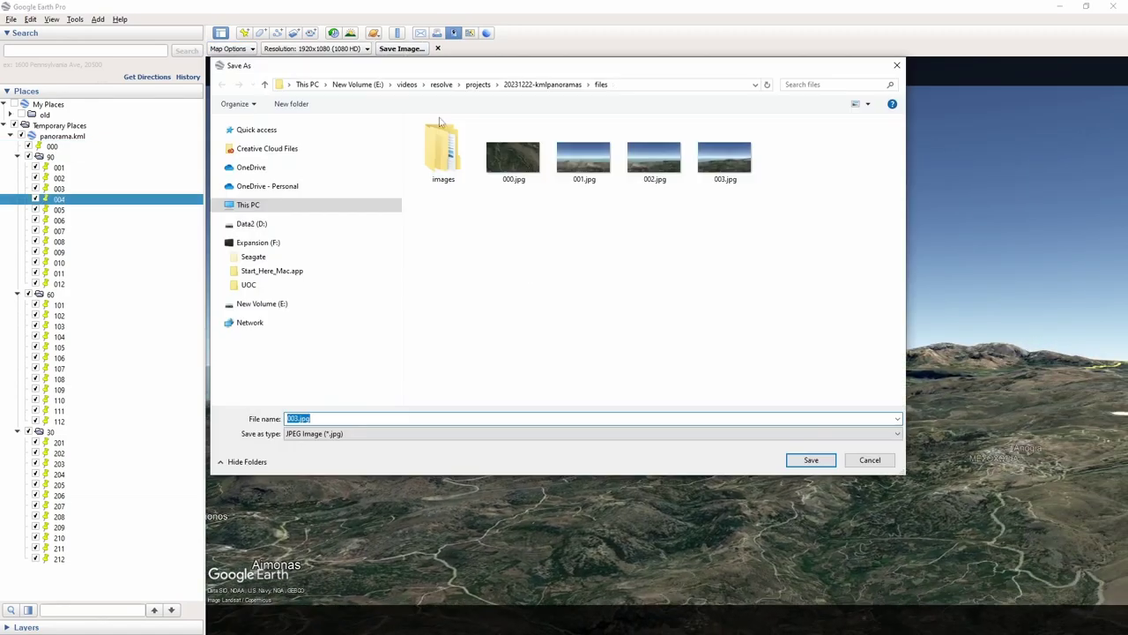
pyautogui.press('Return')
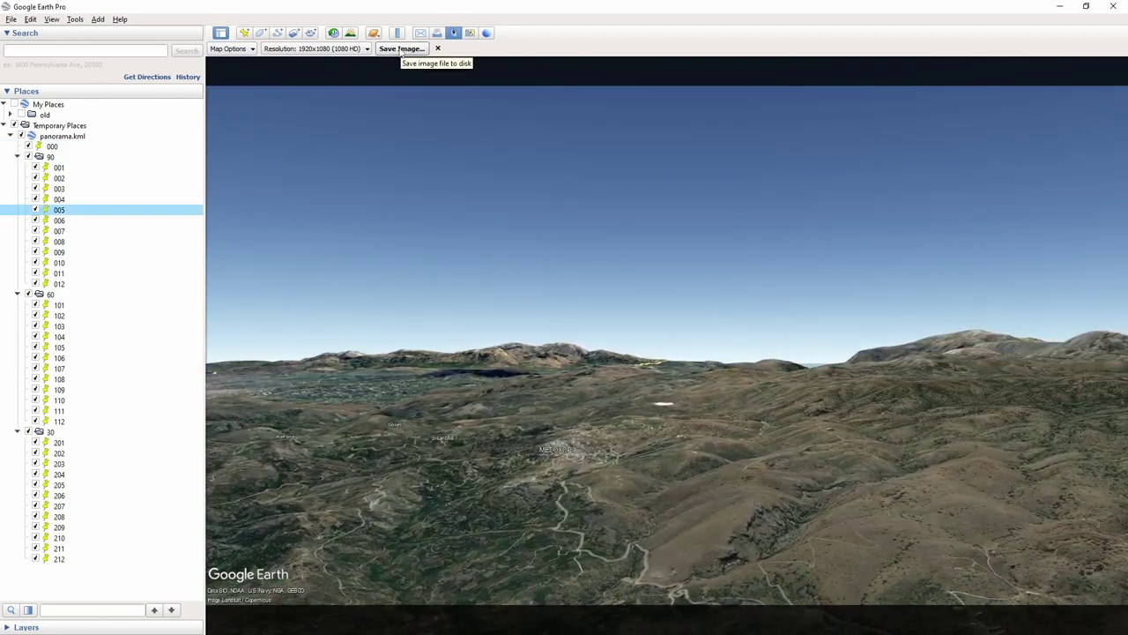
pyautogui.click(402, 48)
pyautogui.press('Return')
pyautogui.press('Down')
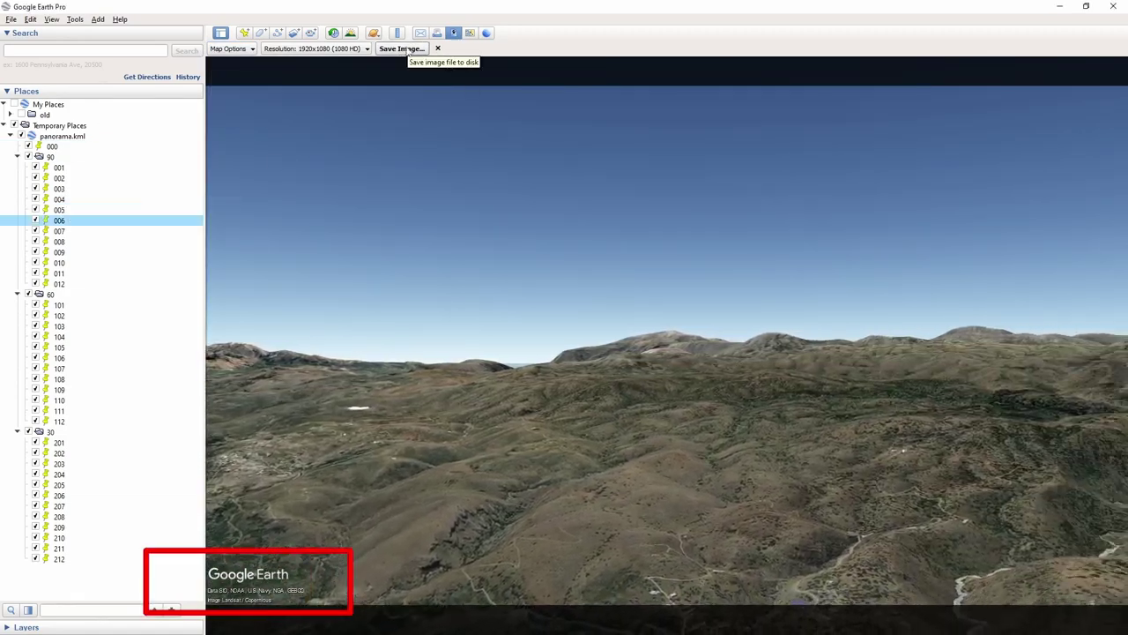
pyautogui.click(403, 49)
pyautogui.press('Return')
# Fly to placemarks 007 and 008 and save an image of each view
pyautogui.click(101, 233)
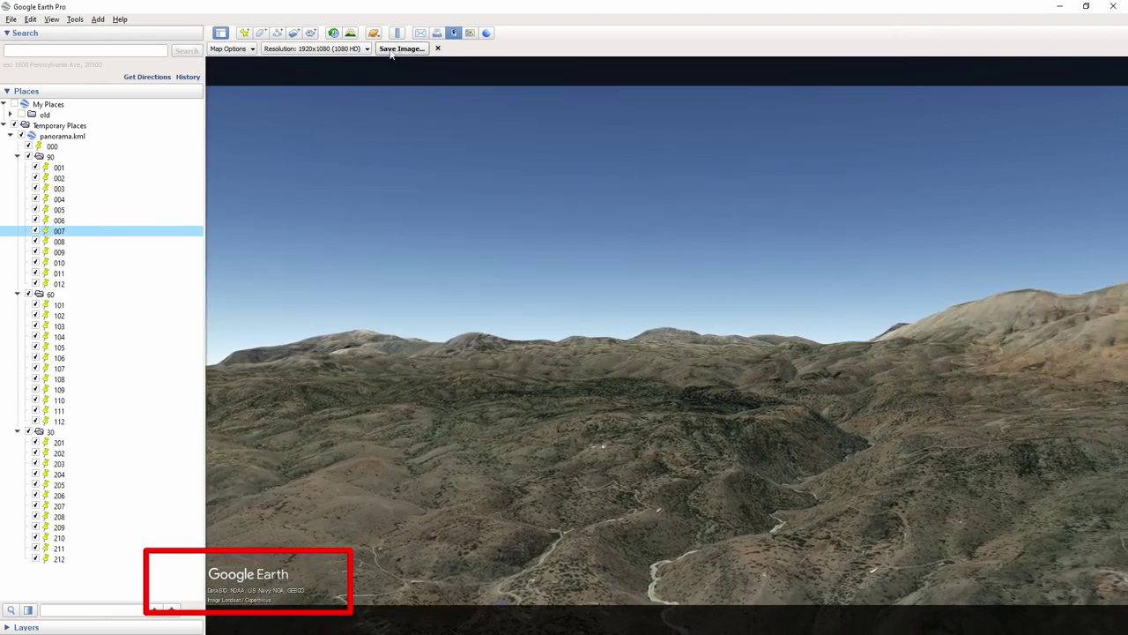
pyautogui.click(403, 48)
pyautogui.press('Return')
pyautogui.click(94, 242)
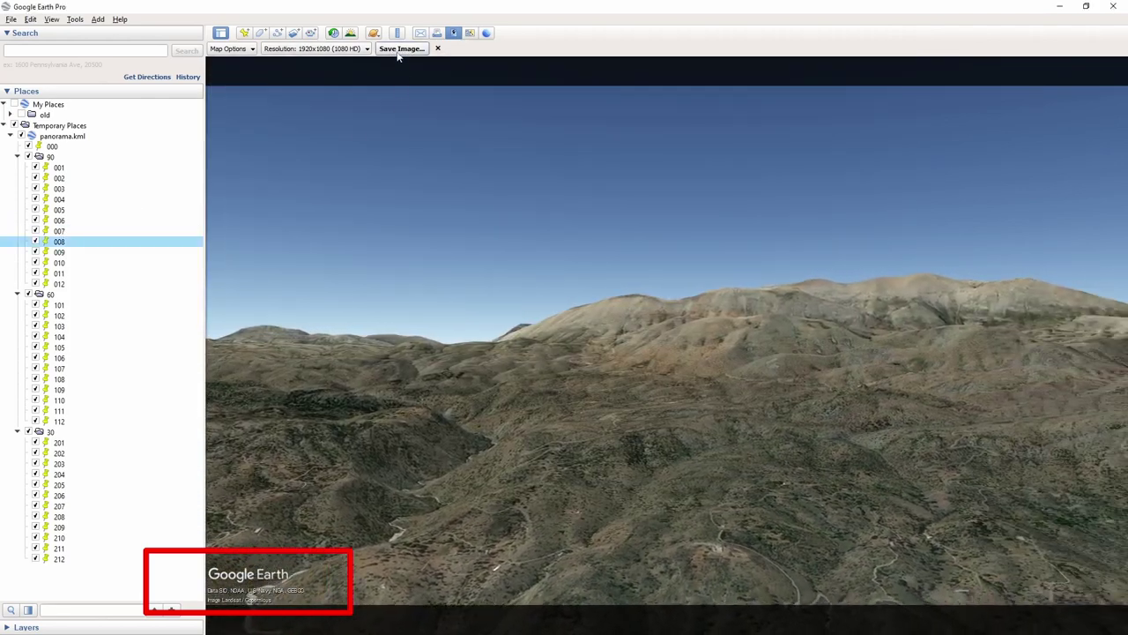
pyautogui.click(401, 48)
pyautogui.press('Return')
# Continue through placemarks 009, 010 and 011, saving an image of each view
pyautogui.press('Down')
pyautogui.click(401, 48)
pyautogui.press('Return')
pyautogui.click(410, 49)
pyautogui.press('Return')
pyautogui.press('Down')
pyautogui.click(412, 51)
pyautogui.press('Return')
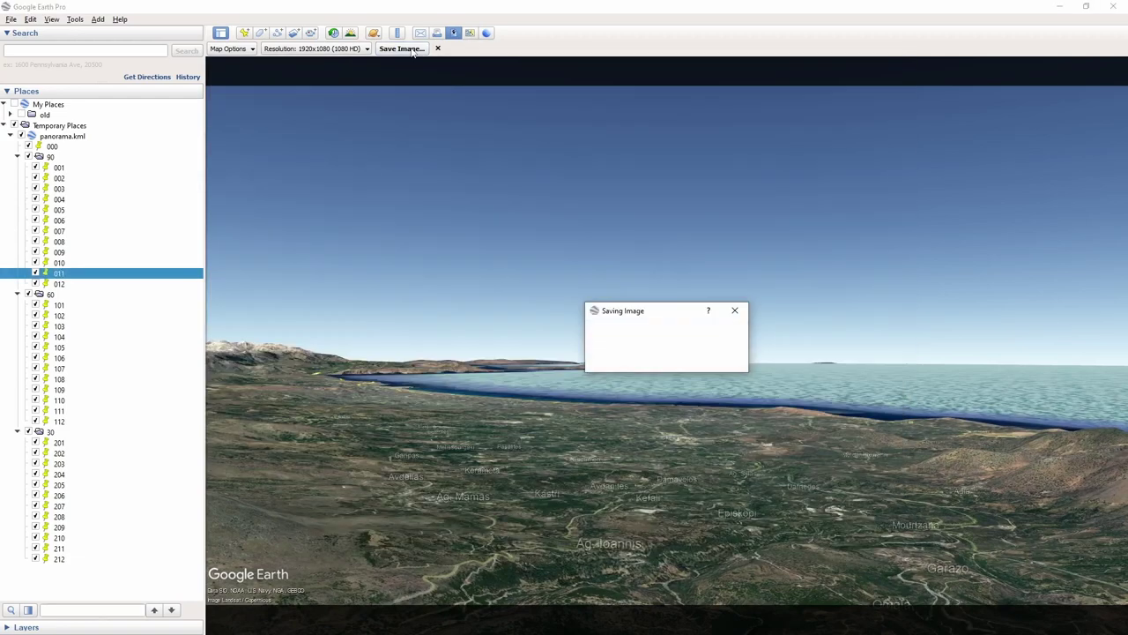
# Fly to placemarks 101 and 103 in folder 60 and save each view as an image named after its placemark
pyautogui.doubleClick(73, 305)
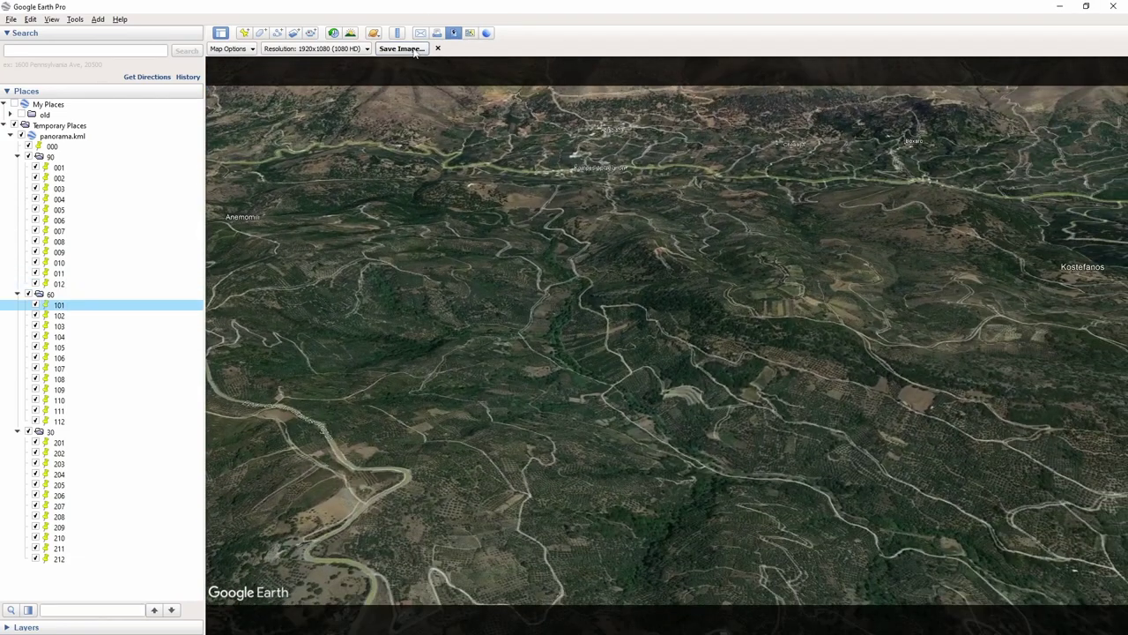
pyautogui.click(410, 49)
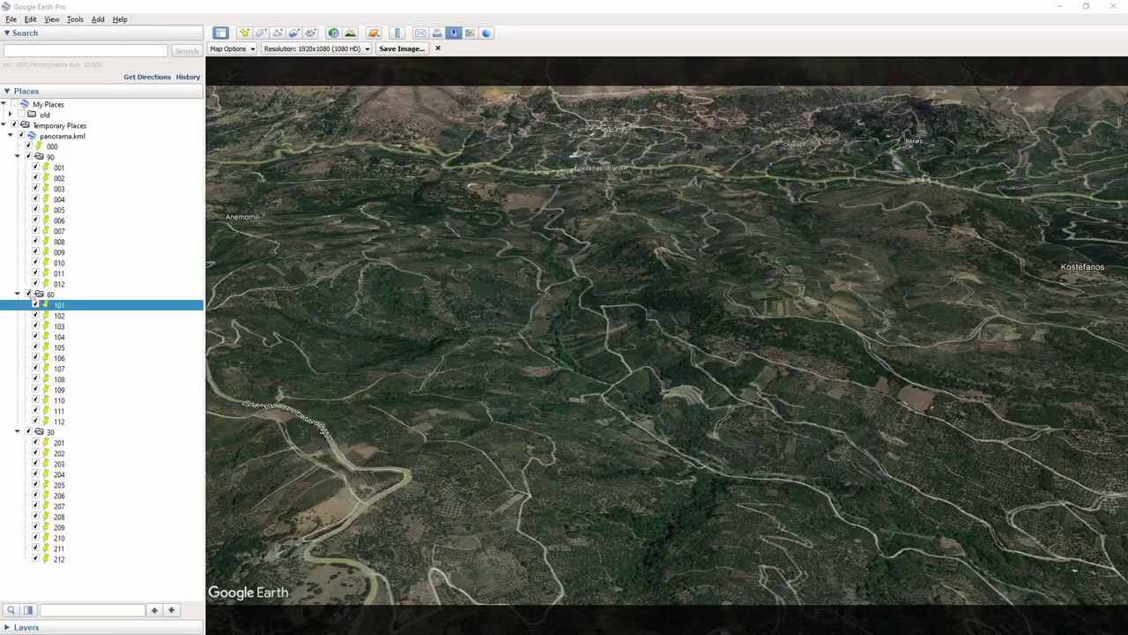
pyautogui.doubleClick(59, 326)
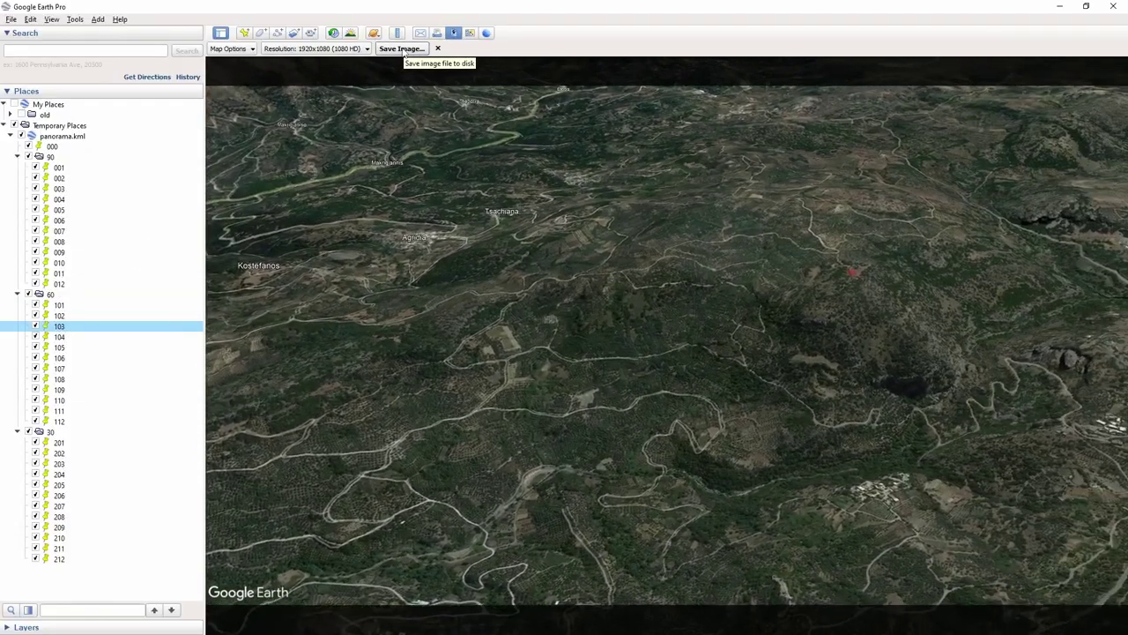
pyautogui.click(402, 50)
pyautogui.write('103')
pyautogui.press('Return')
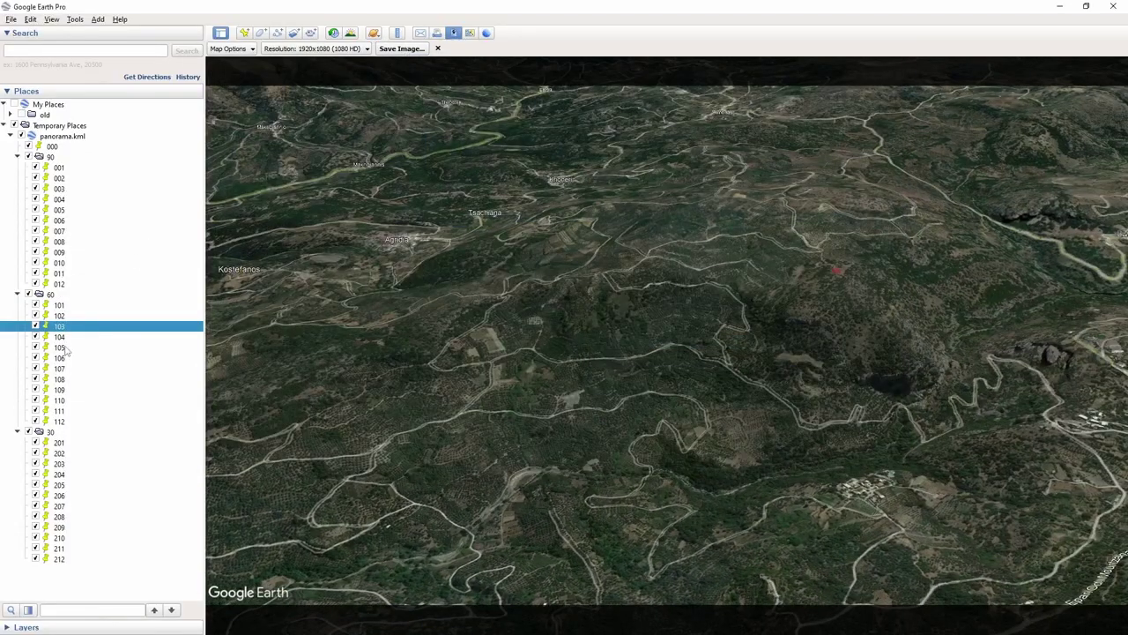
# Save the views of placemarks 105 and 107 as images 105 and 107, flying to each placemark first
pyautogui.doubleClick(65, 350)
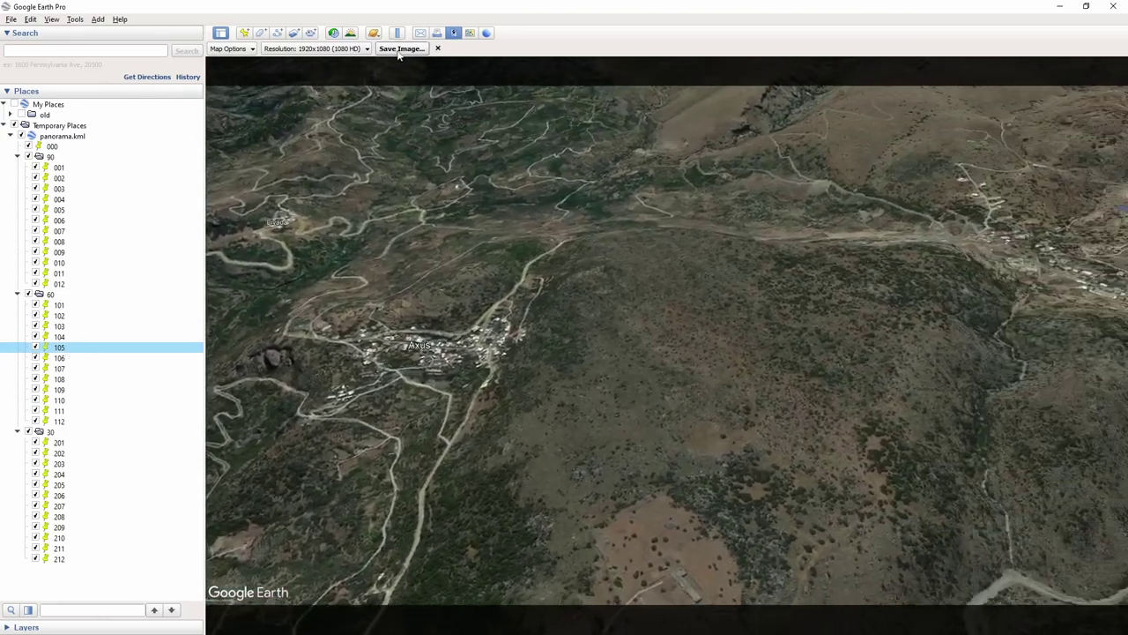
pyautogui.click(402, 48)
pyautogui.write('105')
pyautogui.press('Return')
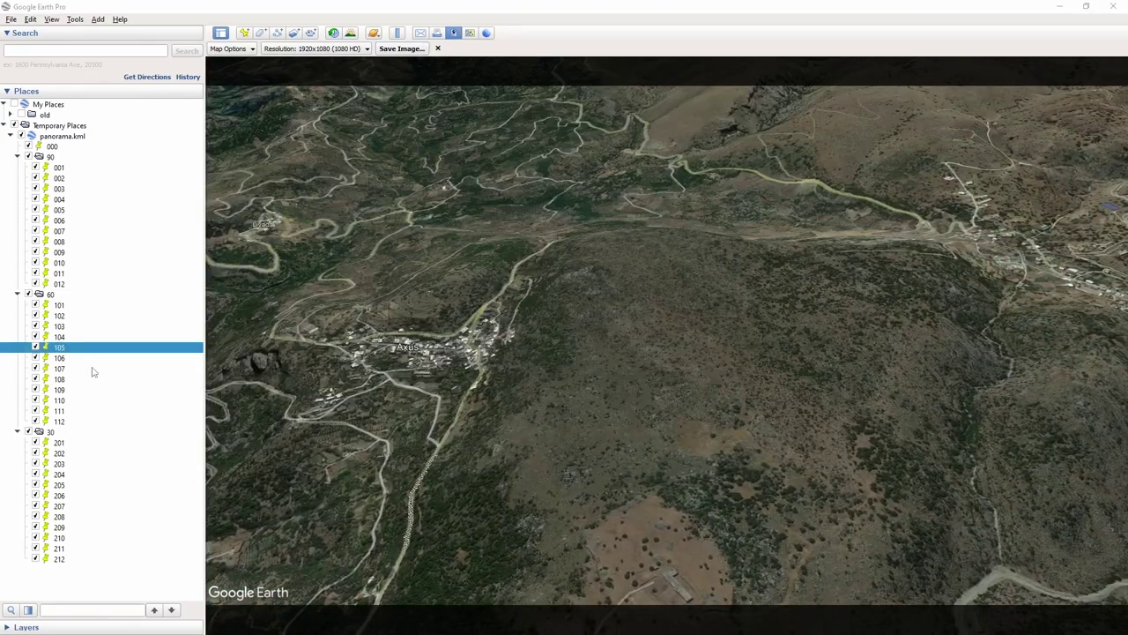
pyautogui.doubleClick(93, 370)
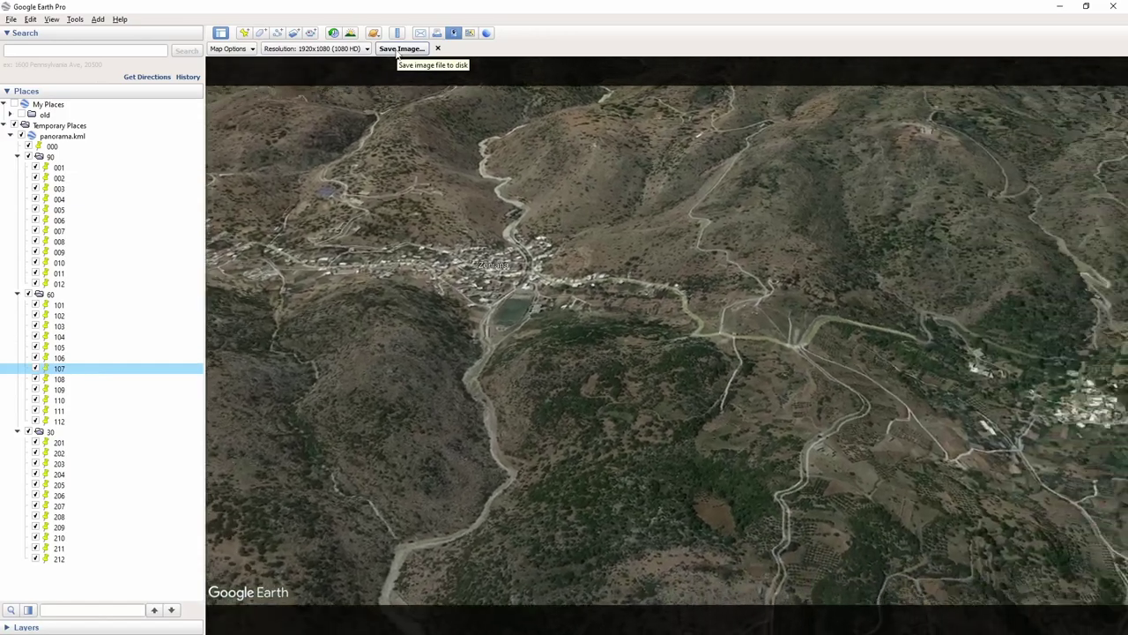
pyautogui.click(402, 49)
pyautogui.write('107')
pyautogui.press('Return')
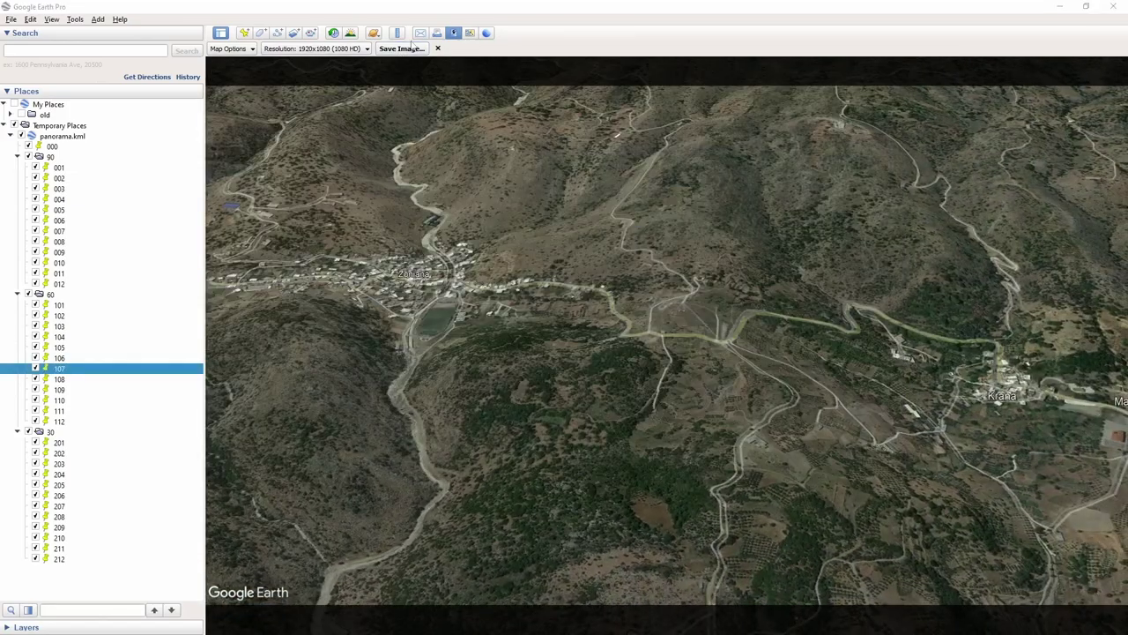
# Fly to placemarks 109 and 111 and save their views as images 109 and 111
pyautogui.doubleClick(91, 389)
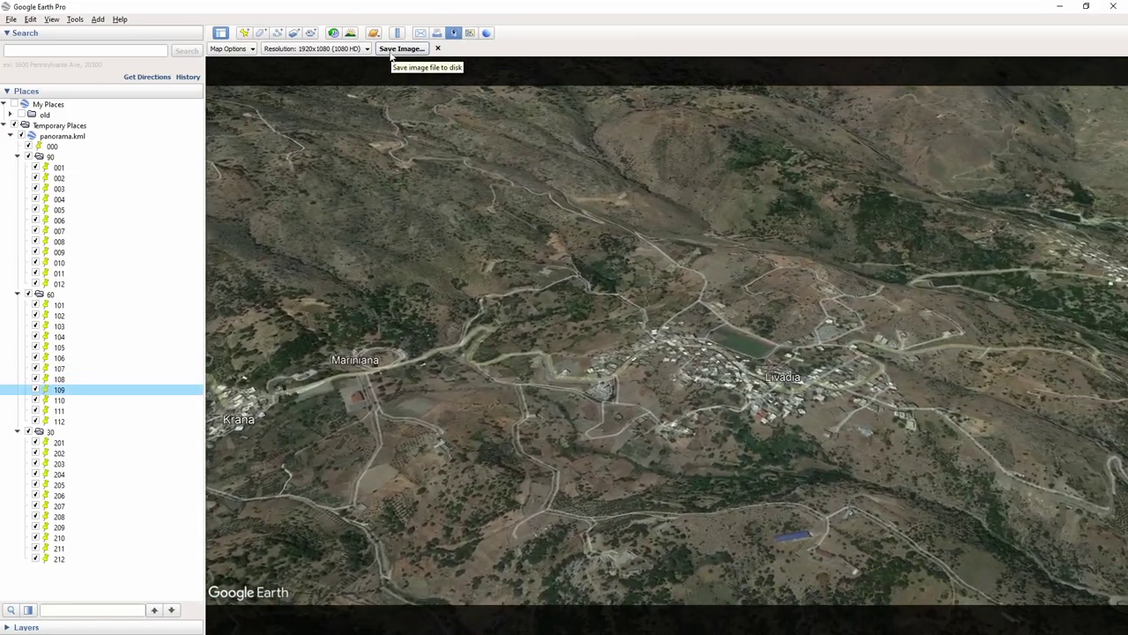
pyautogui.click(392, 53)
pyautogui.write('109')
pyautogui.press('Return')
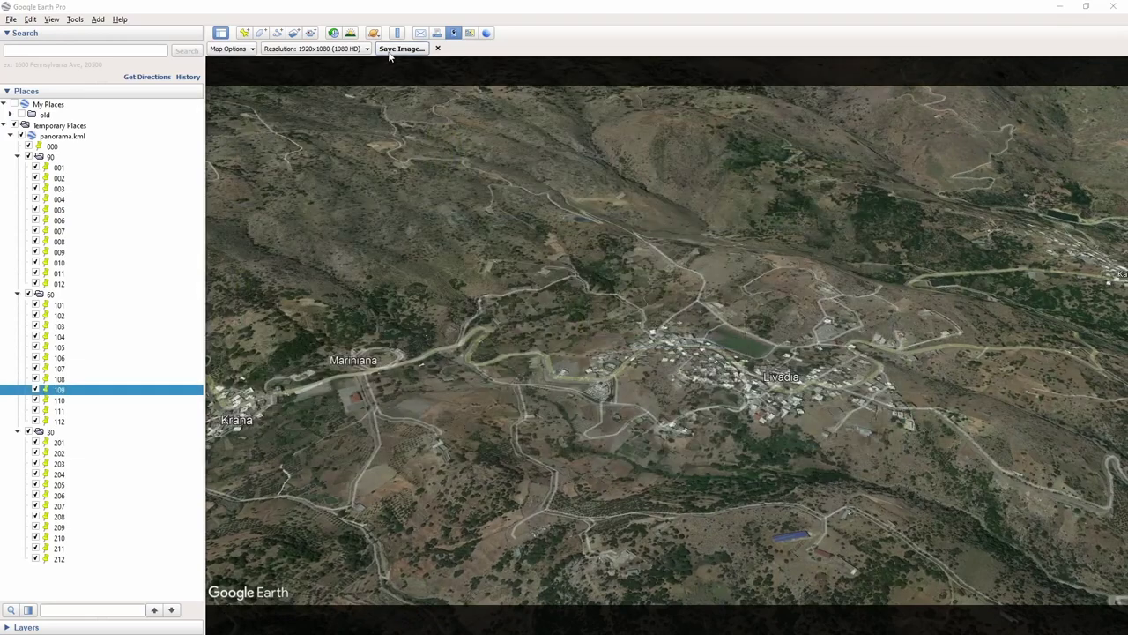
pyautogui.doubleClick(89, 411)
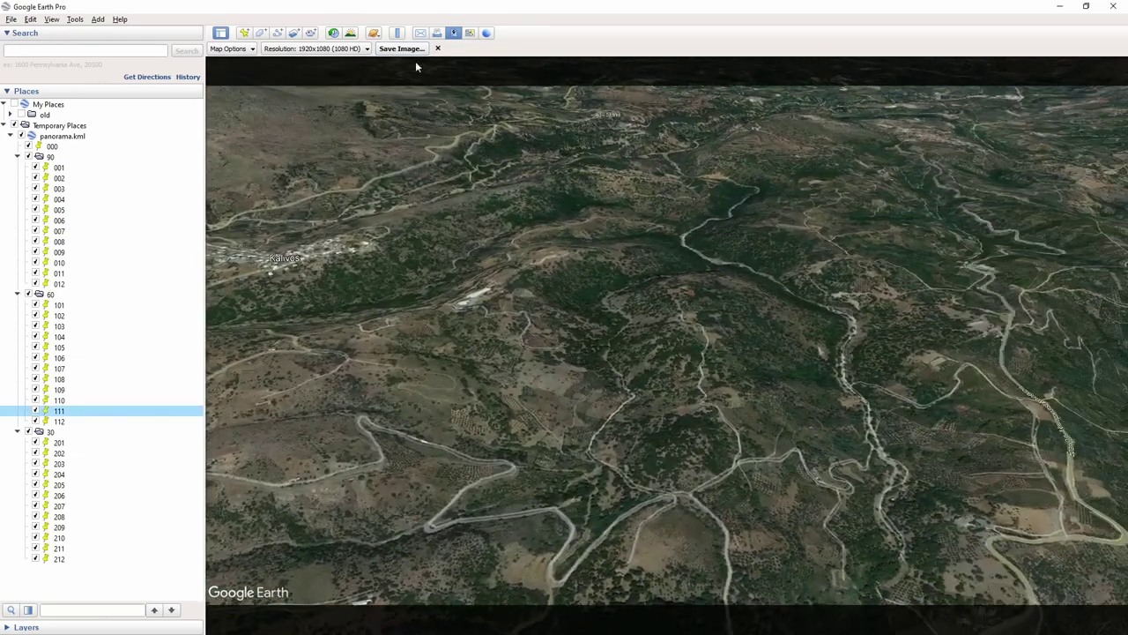
pyautogui.click(401, 49)
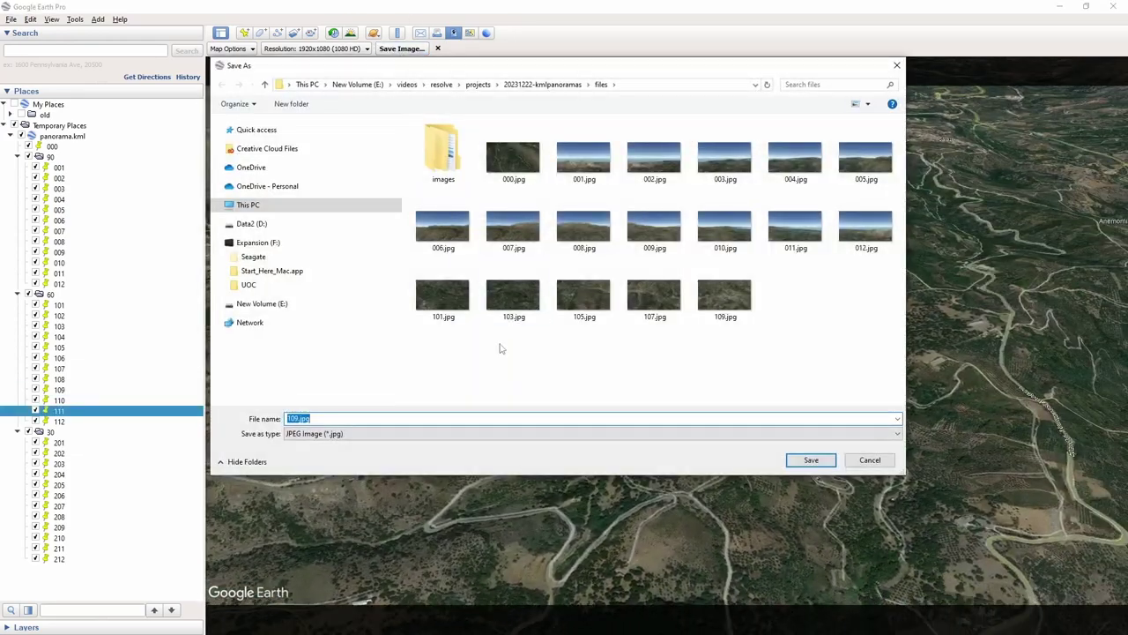
pyautogui.write('111')
pyautogui.press('Return')
# Fly to placemarks 202 and 205 in folder 30 and save their views as images 202 and 205
pyautogui.doubleClick(59, 453)
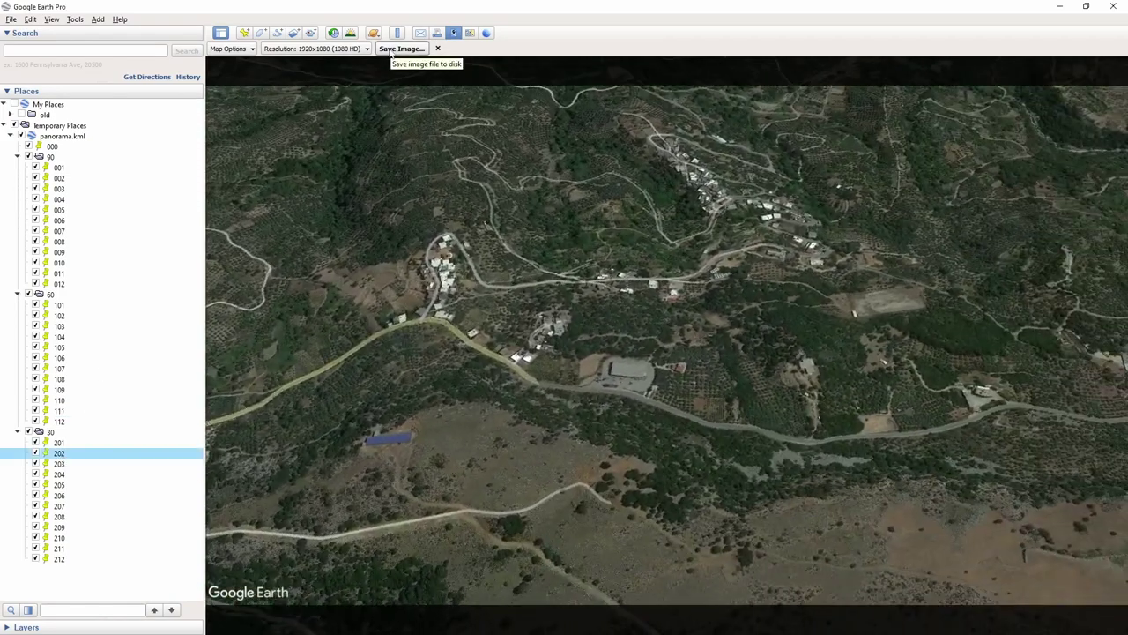
pyautogui.click(392, 50)
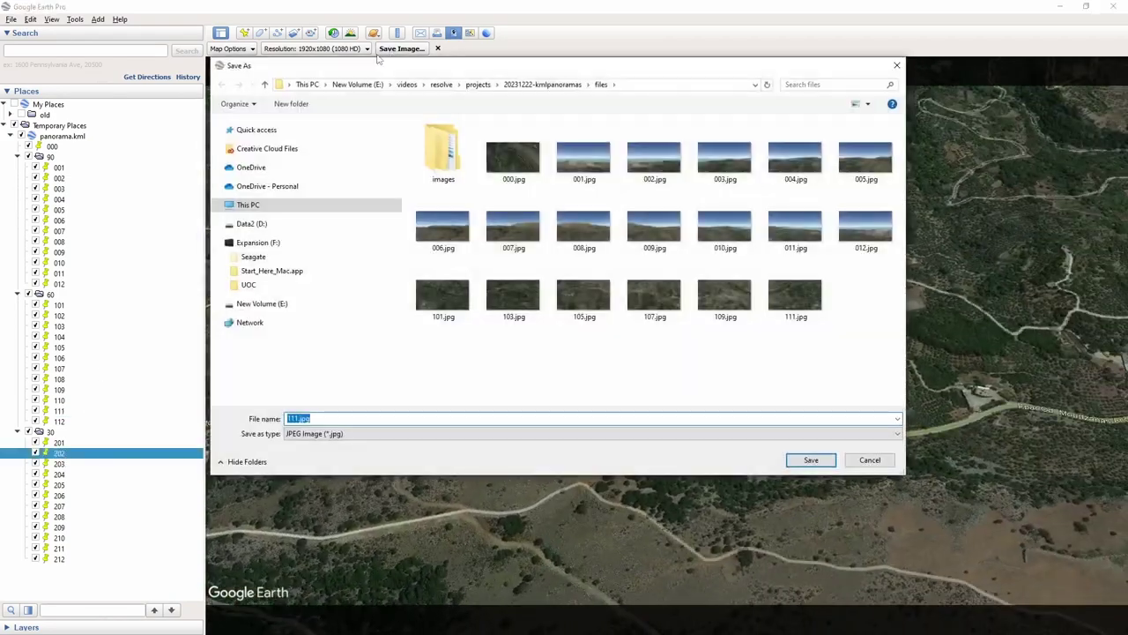
pyautogui.press('Return')
pyautogui.doubleClick(59, 485)
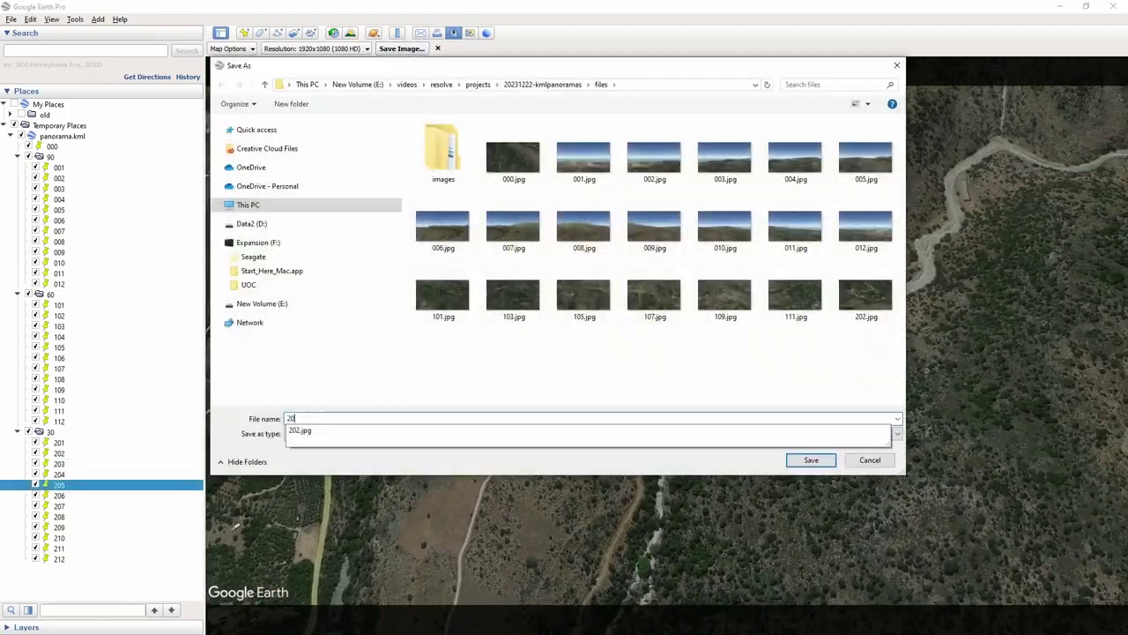
pyautogui.press('Return')
# Save the remaining folder 30 views of placemarks 208 and 211 as images 208 and 211
pyautogui.doubleClick(76, 521)
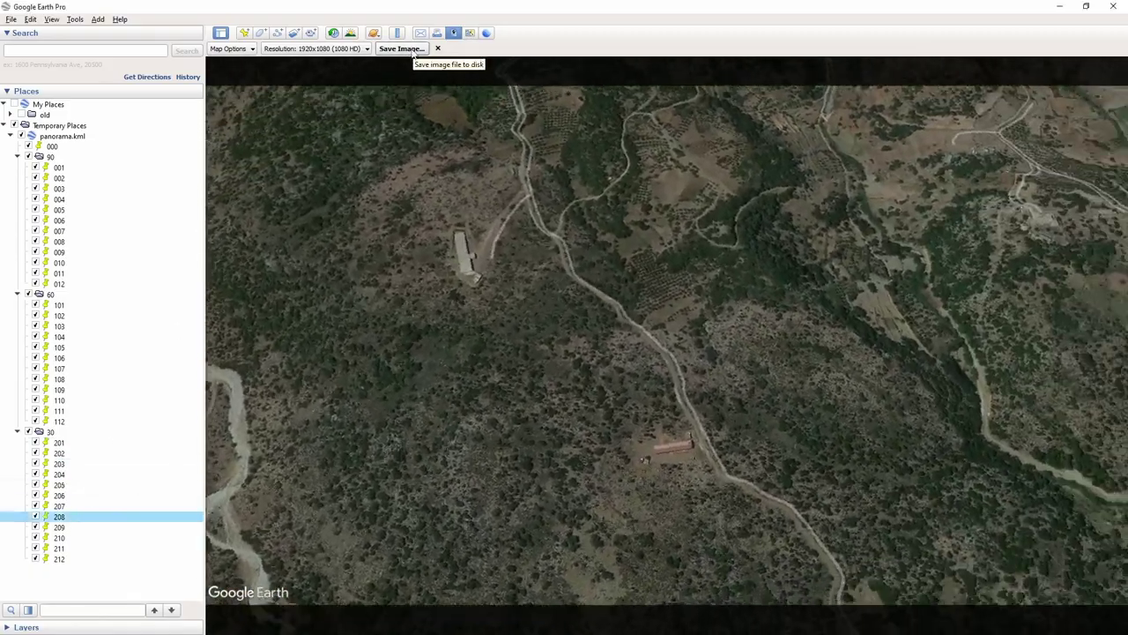
pyautogui.click(405, 49)
pyautogui.write('20')
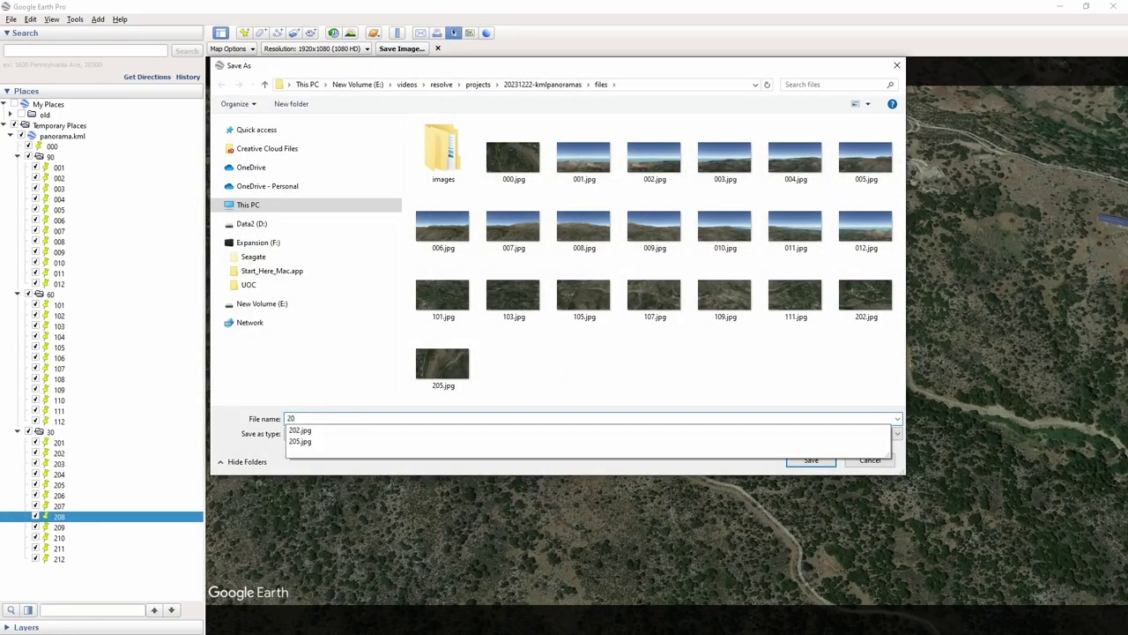
pyautogui.write('8')
pyautogui.press('Return')
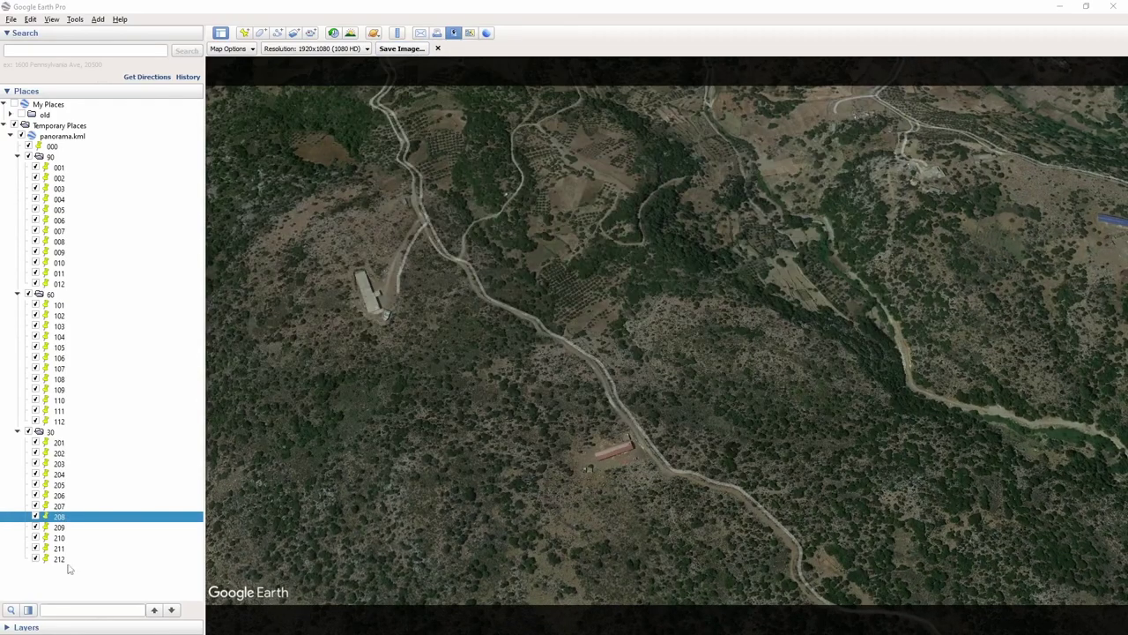
pyautogui.doubleClick(59, 548)
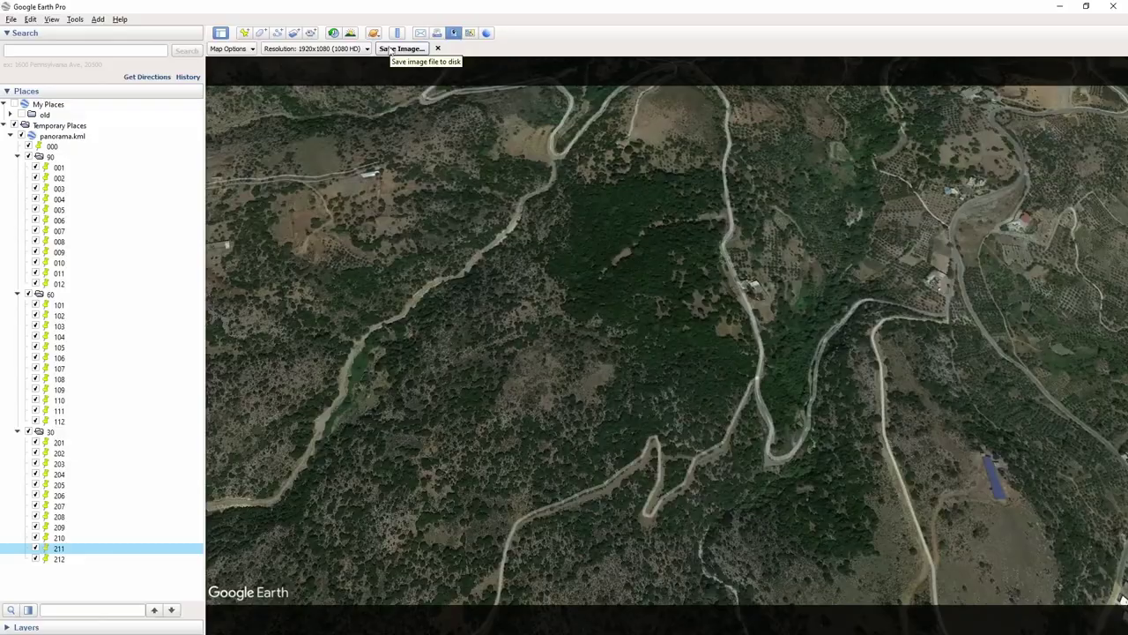
pyautogui.click(401, 49)
pyautogui.write('211')
pyautogui.press('Return')
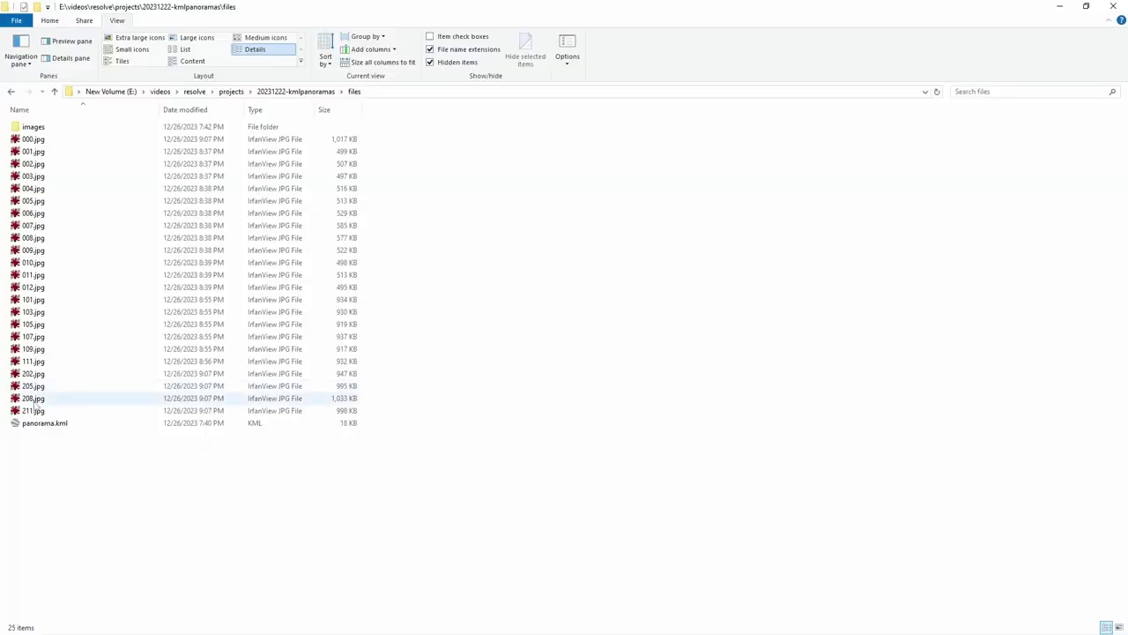
# Check the full set of saved view images, 000.jpg to 211.jpg, in File Explorer
pyautogui.click(35, 411)
pyautogui.keyDown('shift'); pyautogui.click(39, 141); pyautogui.keyUp('shift')
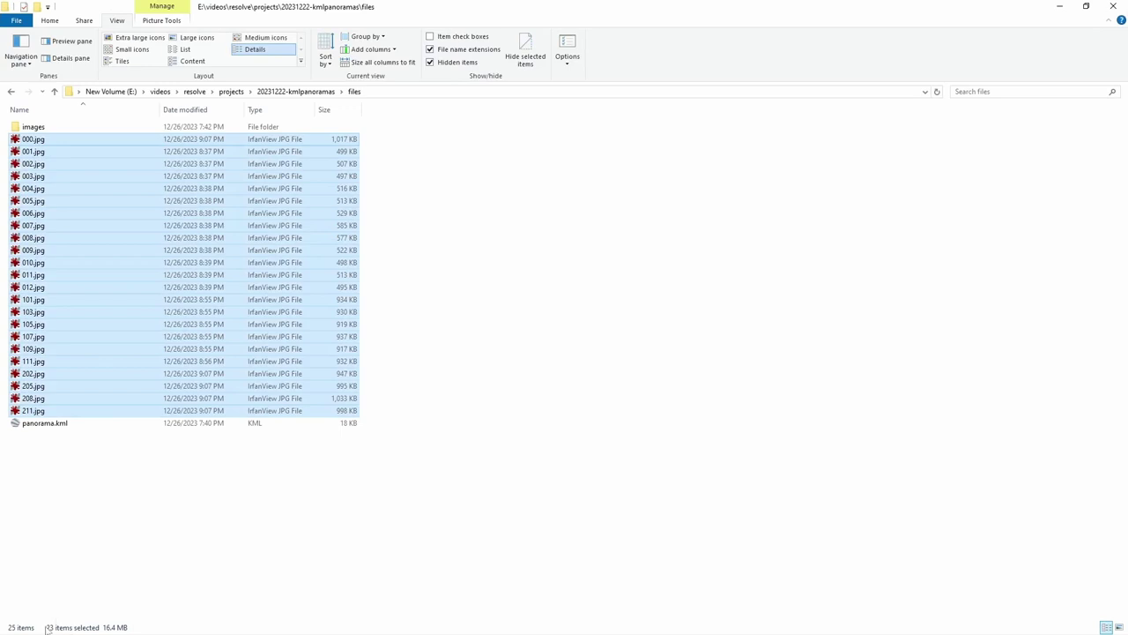
pyautogui.click(314, 550)
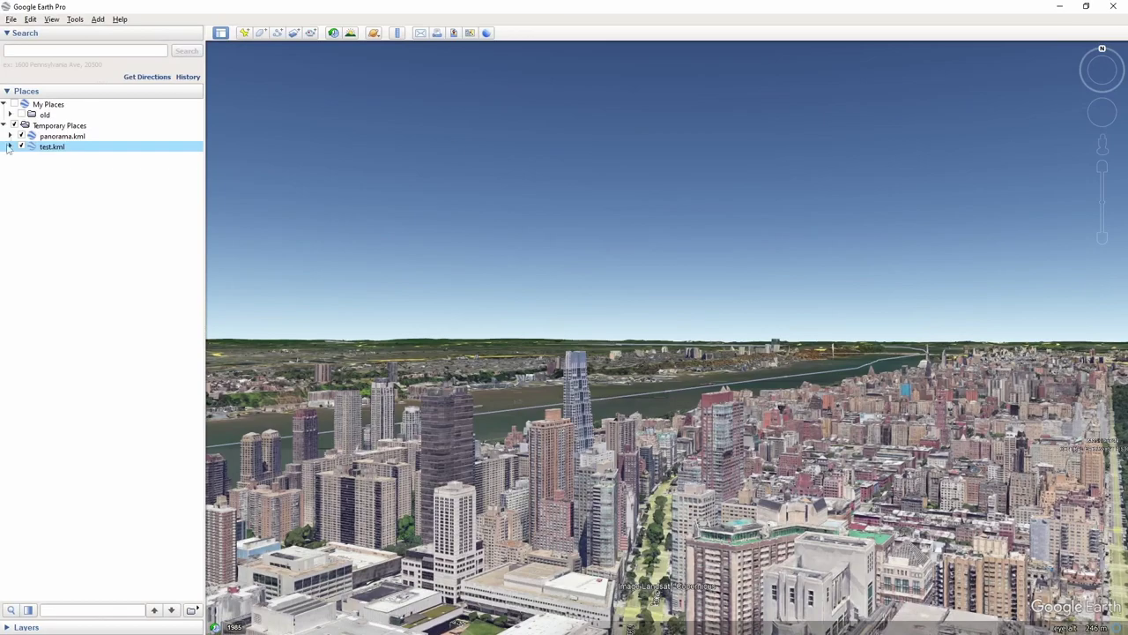
# Expand test.kml in Google Earth Pro and fly to its placemark 01
pyautogui.click(8, 146)
pyautogui.doubleClick(50, 157)
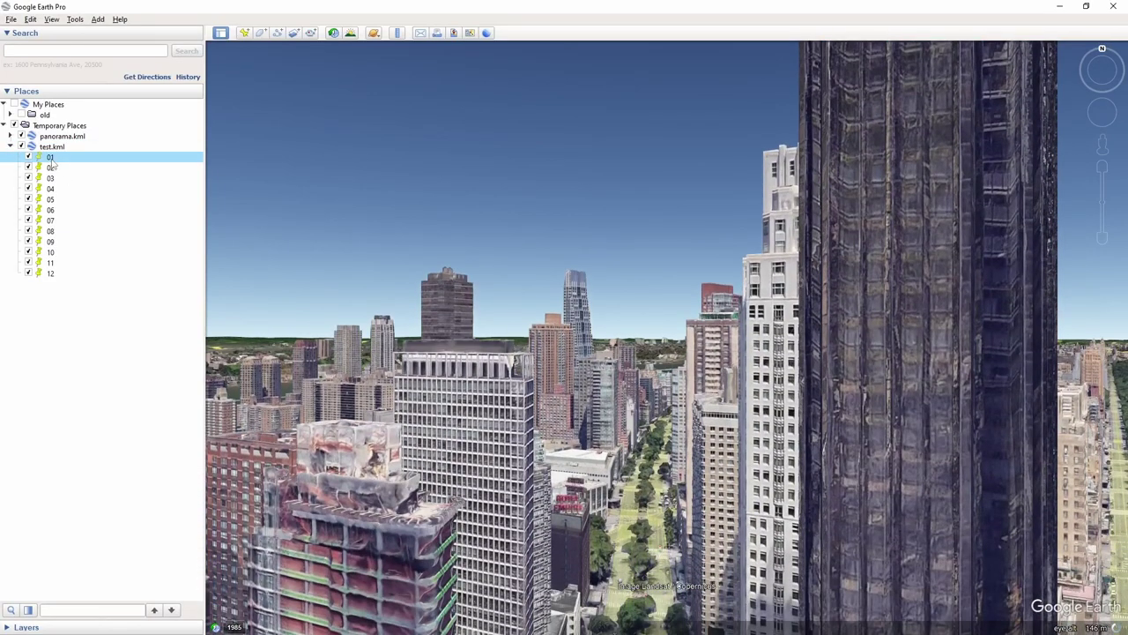
# In test.kml in Visual Studio Code, duplicate the whole placemark 01 block and name the upper copy 101
pyautogui.hotkey('alt', 'Tab')
pyautogui.scroll(3, 352, 376)
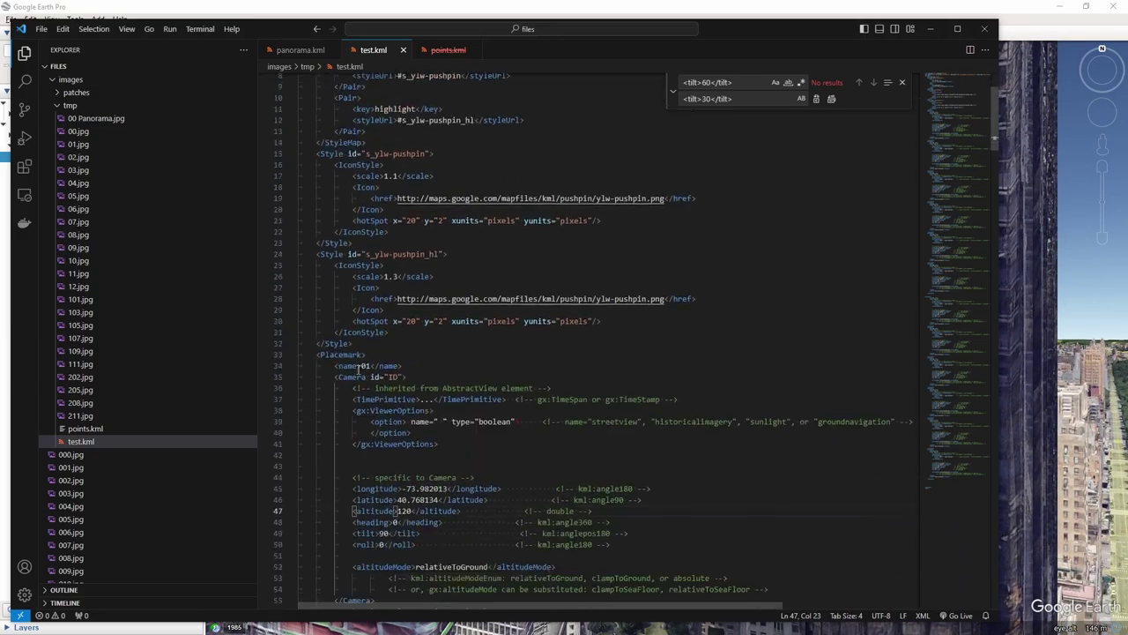
pyautogui.click(316, 356)
pyautogui.scroll(-3, 379, 414)
pyautogui.keyDown('shift'); pyautogui.click(384, 546); pyautogui.keyUp('shift')
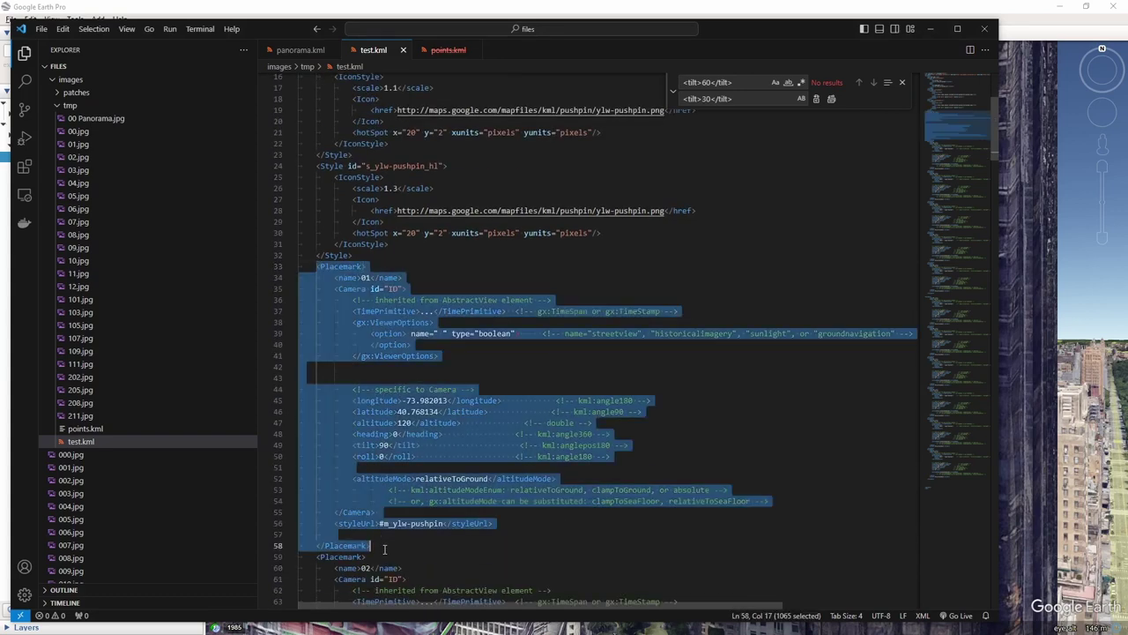
pyautogui.hotkey('shift', 'alt', 'Up')
pyautogui.click(364, 267)
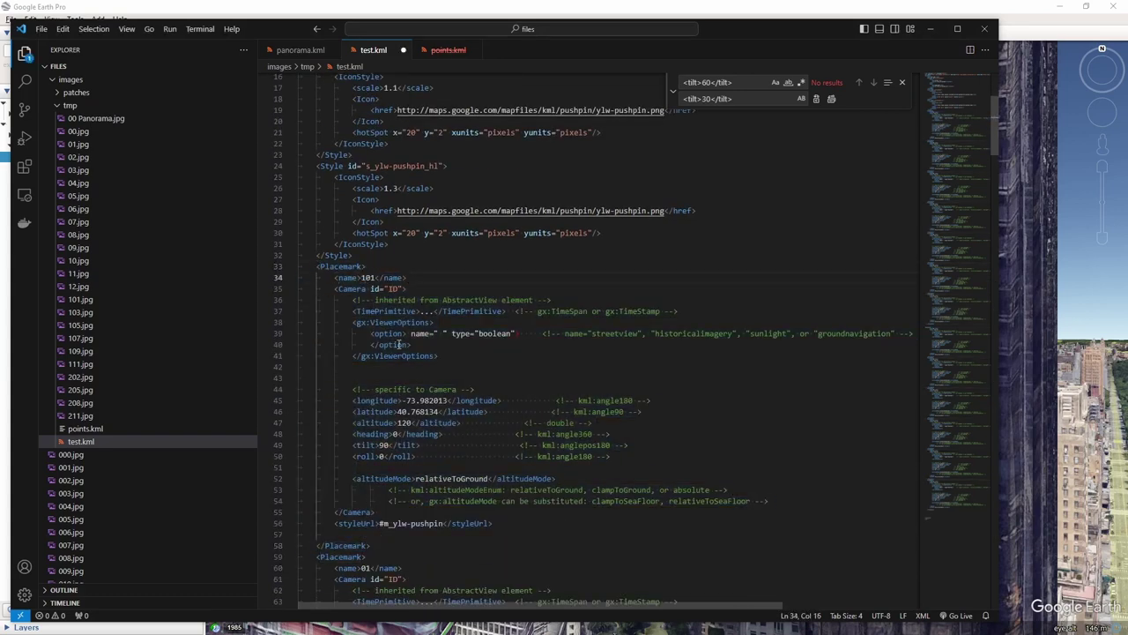
# Set the camera tilt of placemark 101 to 120 and save test.kml
pyautogui.click(401, 423)
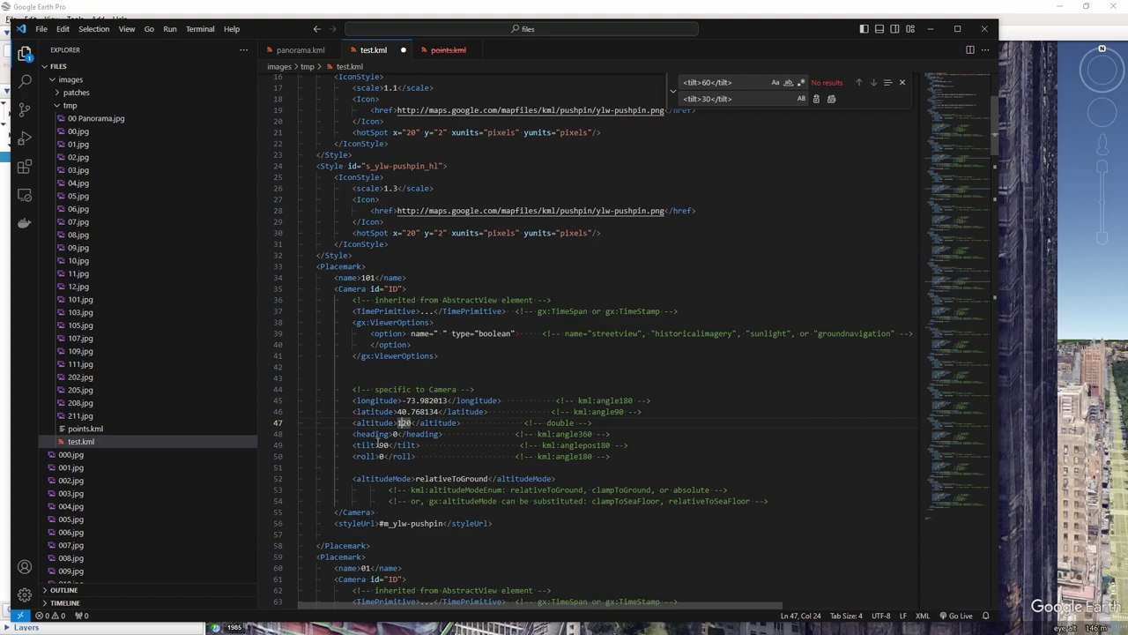
pyautogui.doubleClick(381, 445)
pyautogui.write('120')
pyautogui.hotkey('ctrl', 's')
# Return to Google Earth Pro, expand the updated test.kml and fly to its first placemark
pyautogui.click(1098, 67)
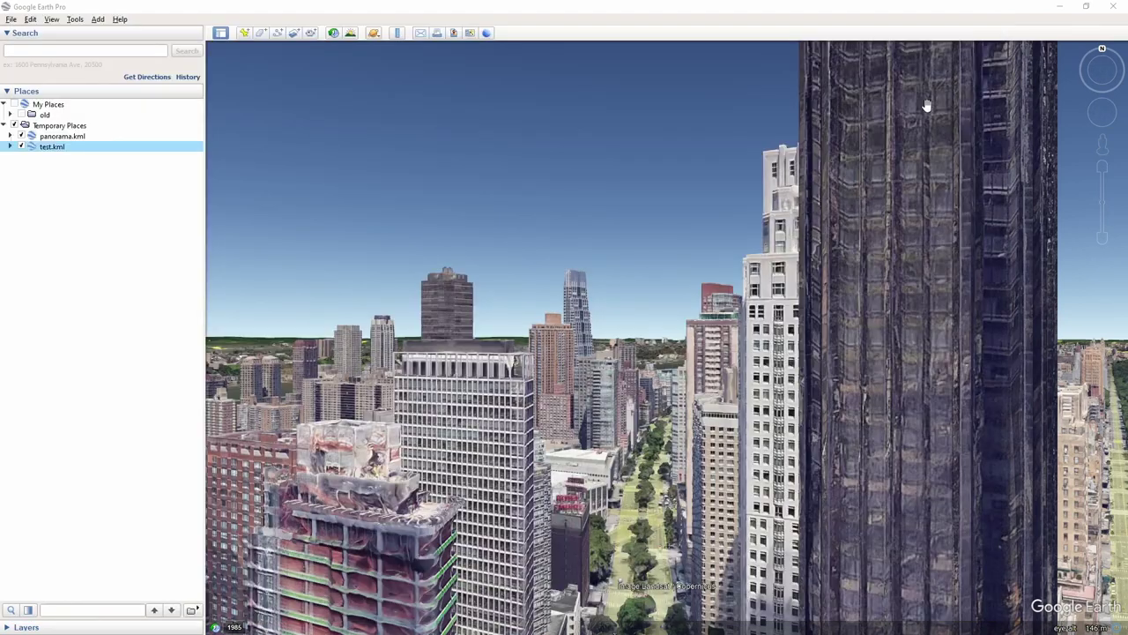
pyautogui.click(9, 147)
pyautogui.doubleClick(50, 158)
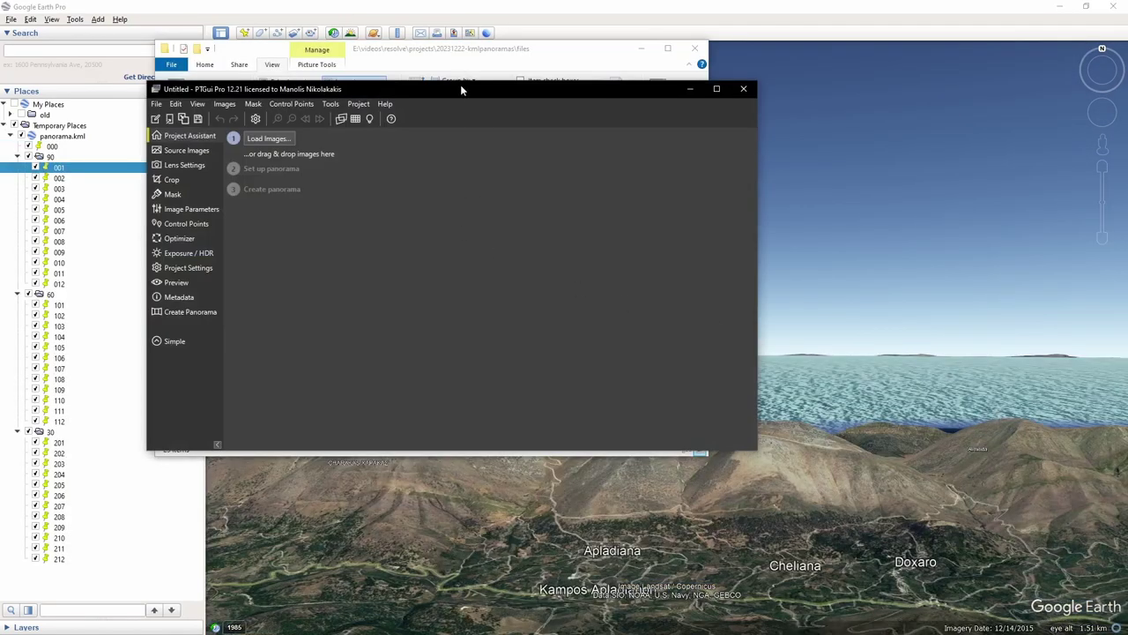
# Load all the saved images from 000.jpg to 211.jpg from File Explorer into the empty PTGui project
pyautogui.moveTo(460, 92); pyautogui.dragTo(765, 198)
pyautogui.click(262, 189)
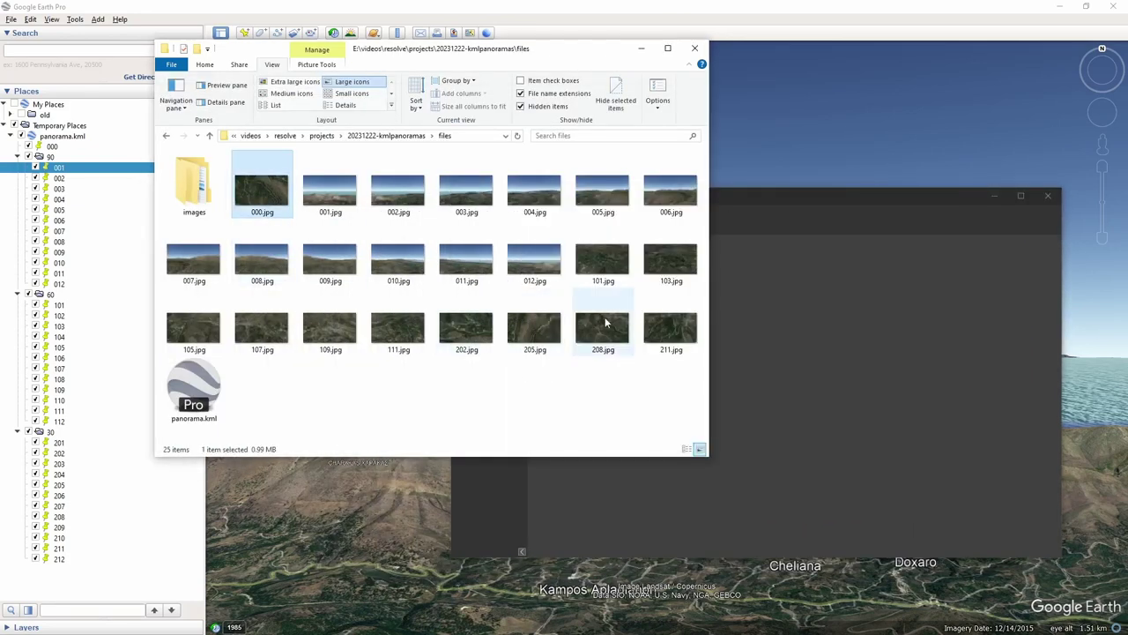
pyautogui.keyDown('shift'); pyautogui.click(670, 328); pyautogui.keyUp('shift')
pyautogui.moveTo(670, 328); pyautogui.dragTo(889, 411)
pyautogui.click(670, 313)
pyautogui.click(650, 325)
pyautogui.click(621, 380)
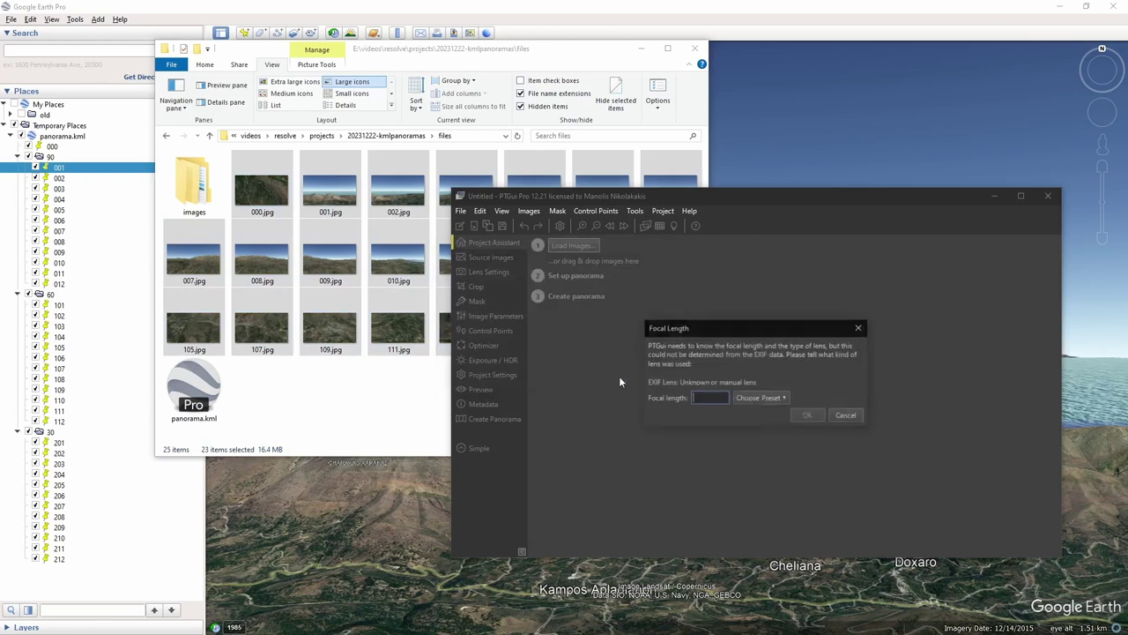
# Specify the source images' lens as a regular, non-fisheye lens with the 200 mm focal length preset
pyautogui.click(760, 398)
pyautogui.click(763, 414)
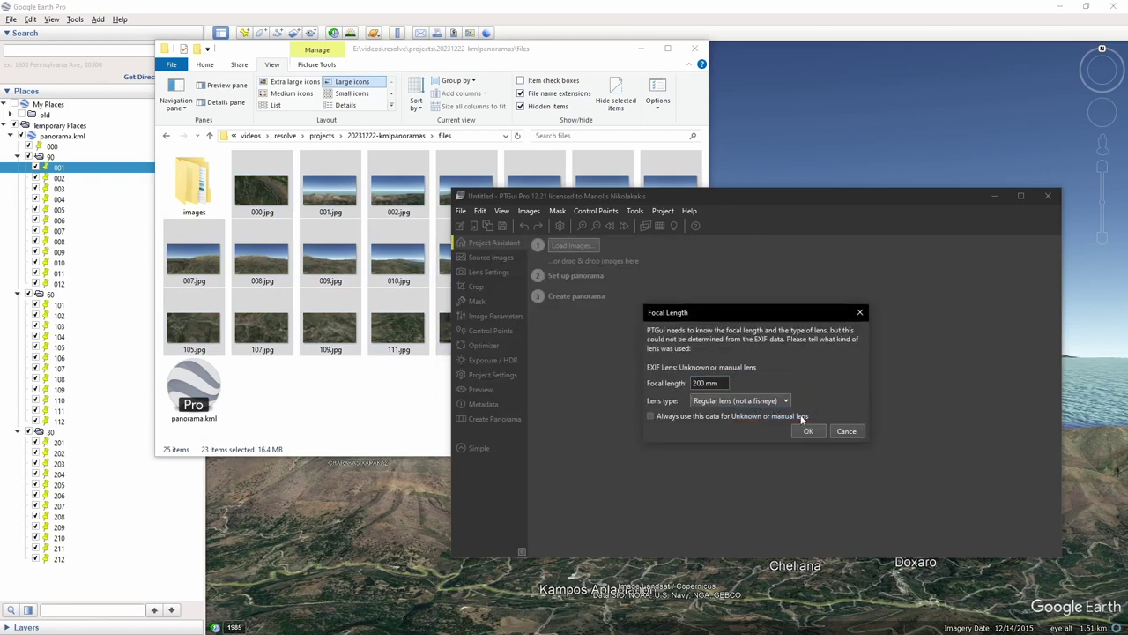
pyautogui.click(811, 424)
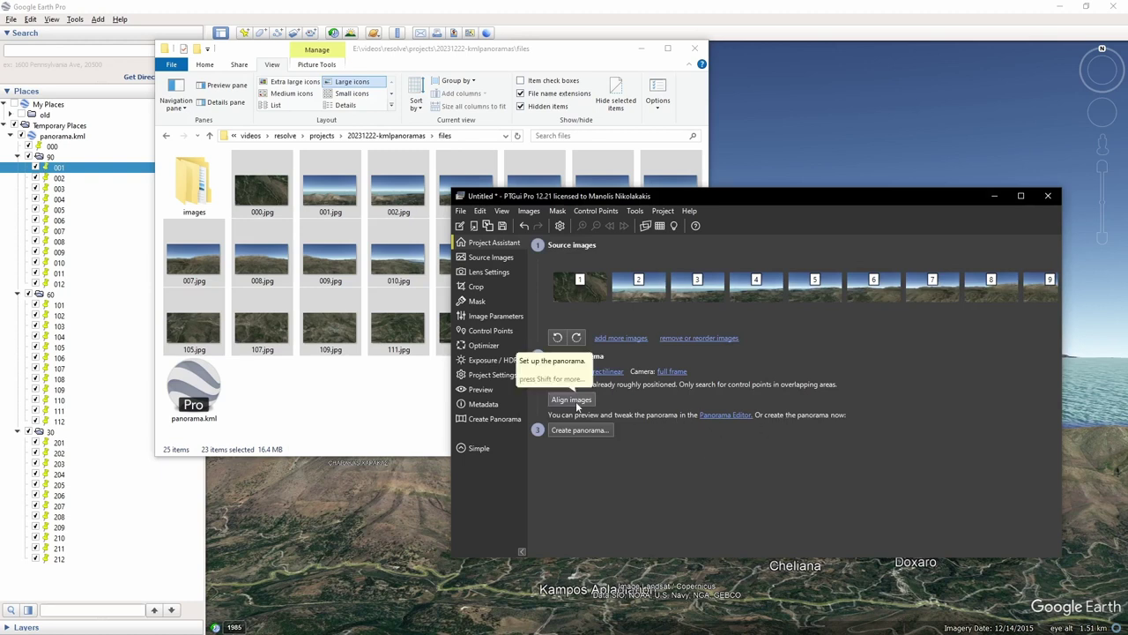
# Align the source images and rotate the resulting panorama upright, with the sky above a level horizon
pyautogui.click(574, 400)
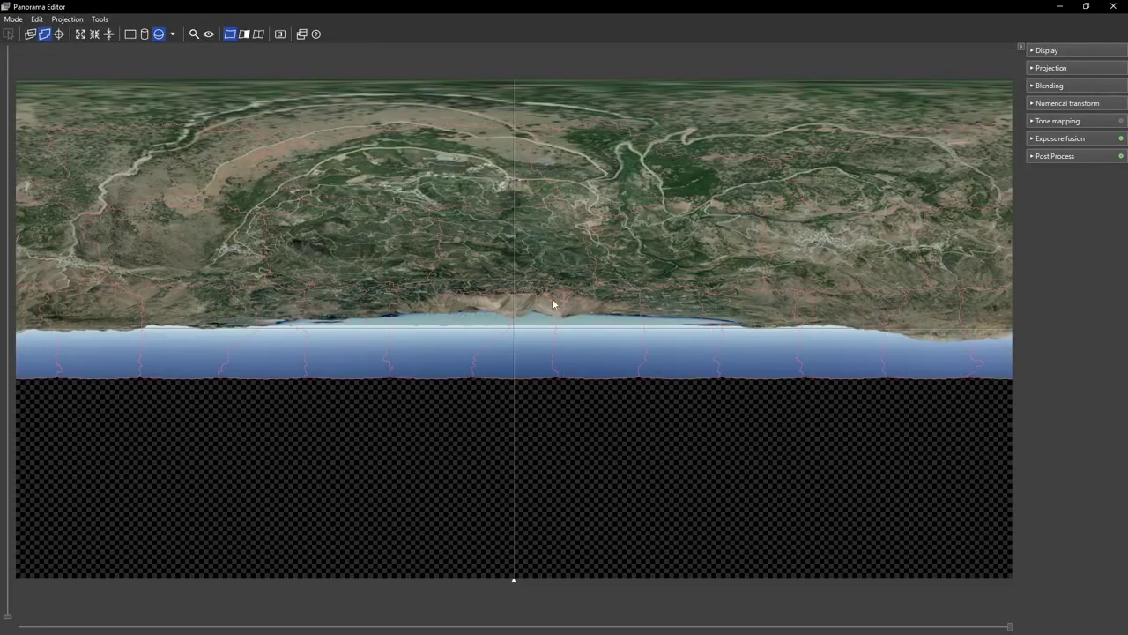
pyautogui.moveTo(553, 305)
pyautogui.mouseDown()
pyautogui.moveTo(539, 282)
pyautogui.moveTo(526, 415)
pyautogui.moveTo(508, 466)
pyautogui.moveTo(631, 353)
pyautogui.moveTo(614, 410)
pyautogui.moveTo(630, 410)
pyautogui.mouseUp()
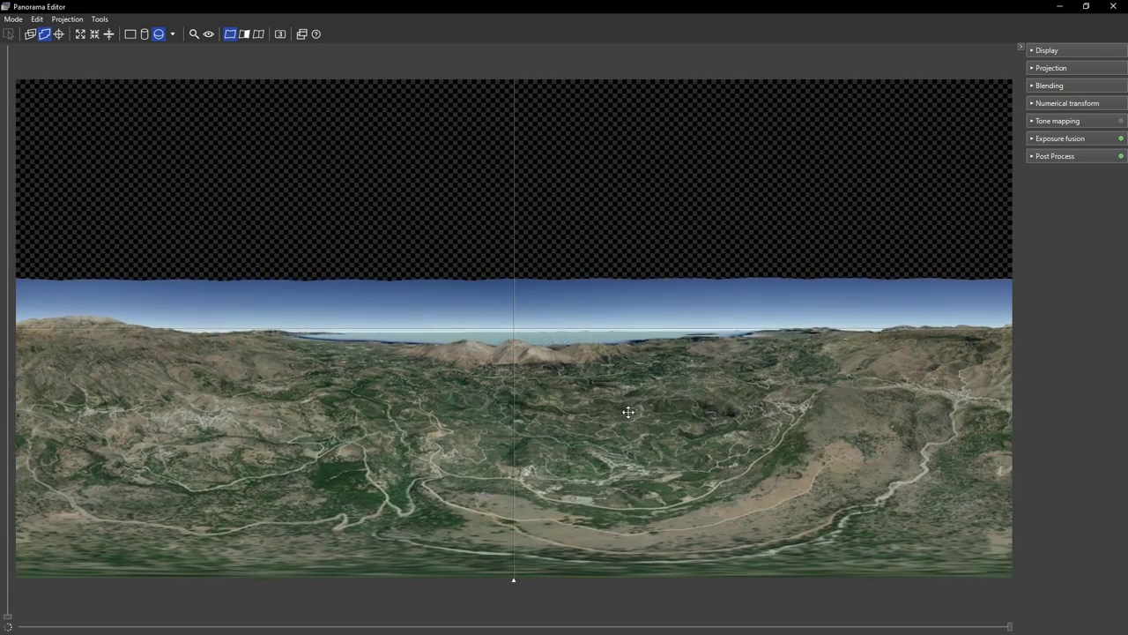
# Close the panorama editor and create a blended panorama at 100% of optimum size as a JPEG file
pyautogui.moveTo(627, 412); pyautogui.dragTo(629, 415)
pyautogui.click(1113, 6)
pyautogui.click(579, 399)
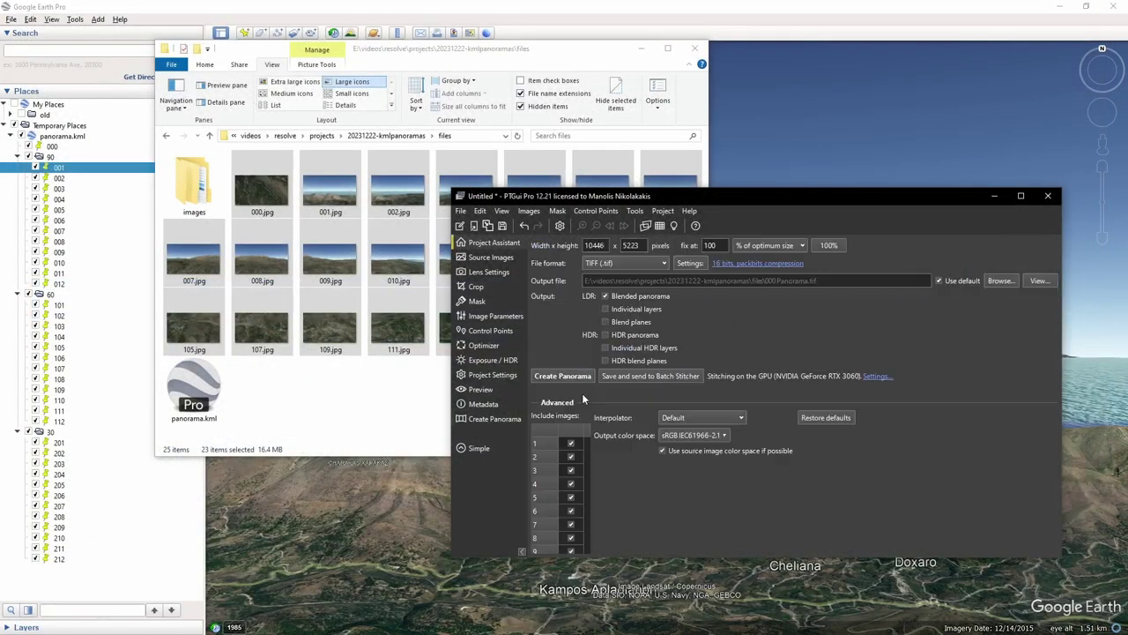
pyautogui.click(631, 263)
pyautogui.click(649, 279)
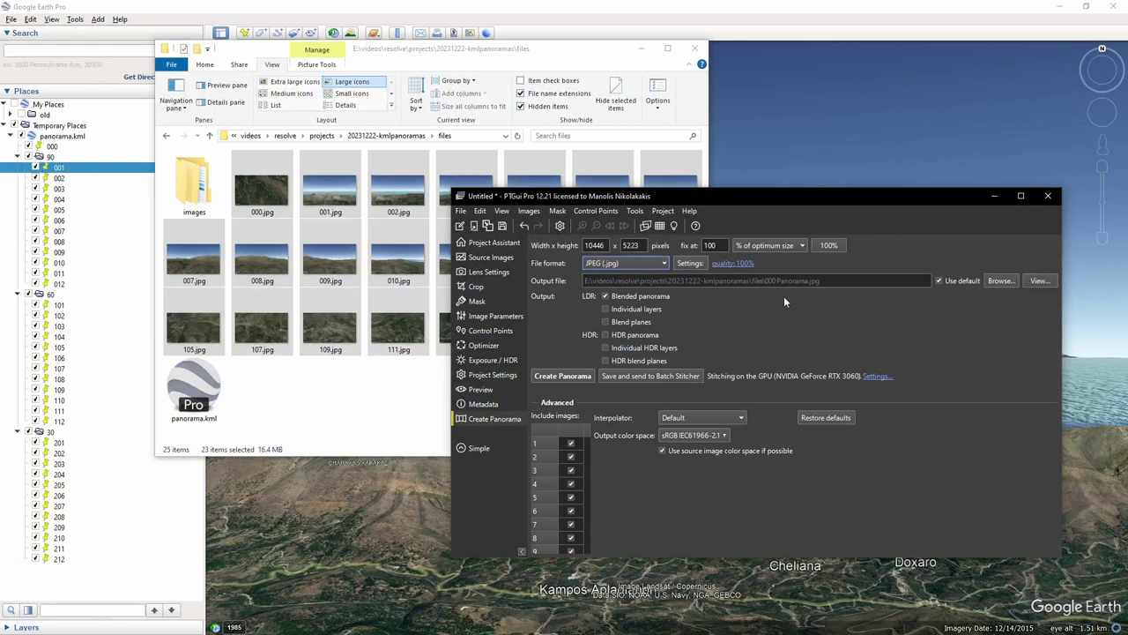
pyautogui.click(551, 377)
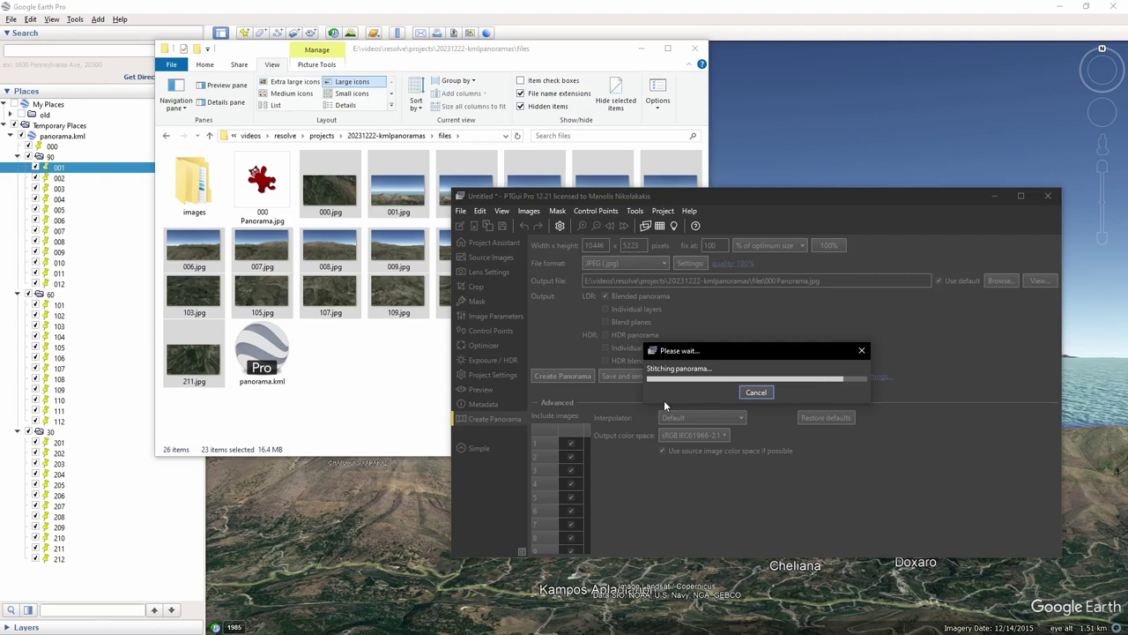
# View the rendered 000 Panorama.jpg from File Explorer and close PTGui without saving the project
pyautogui.doubleClick(259, 189)
pyautogui.click(1110, 9)
pyautogui.click(1048, 195)
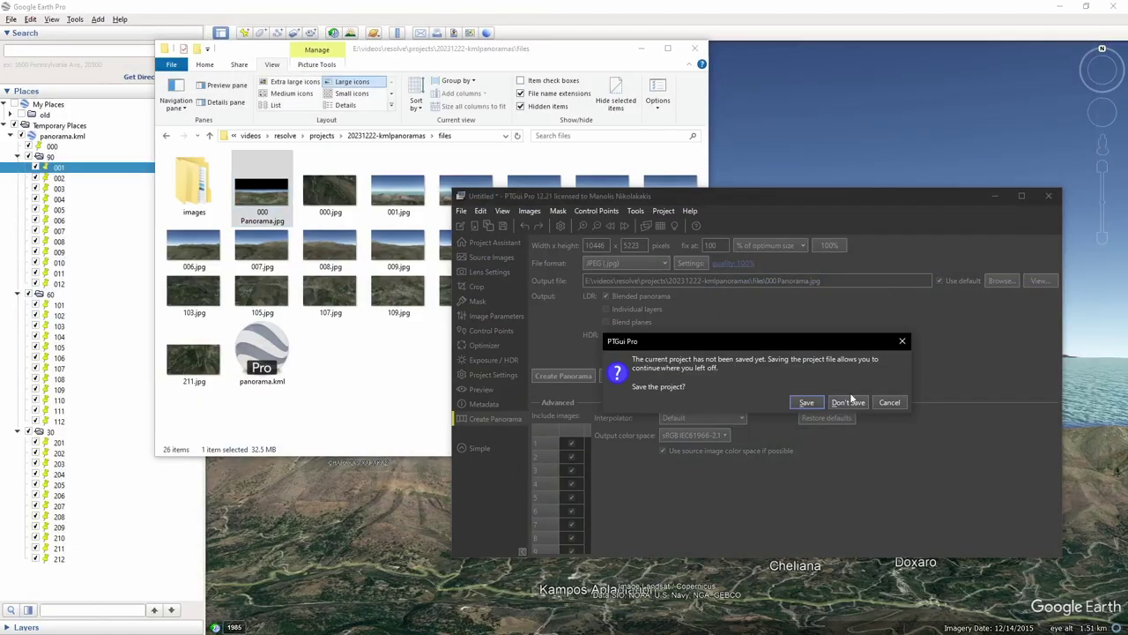
pyautogui.click(848, 402)
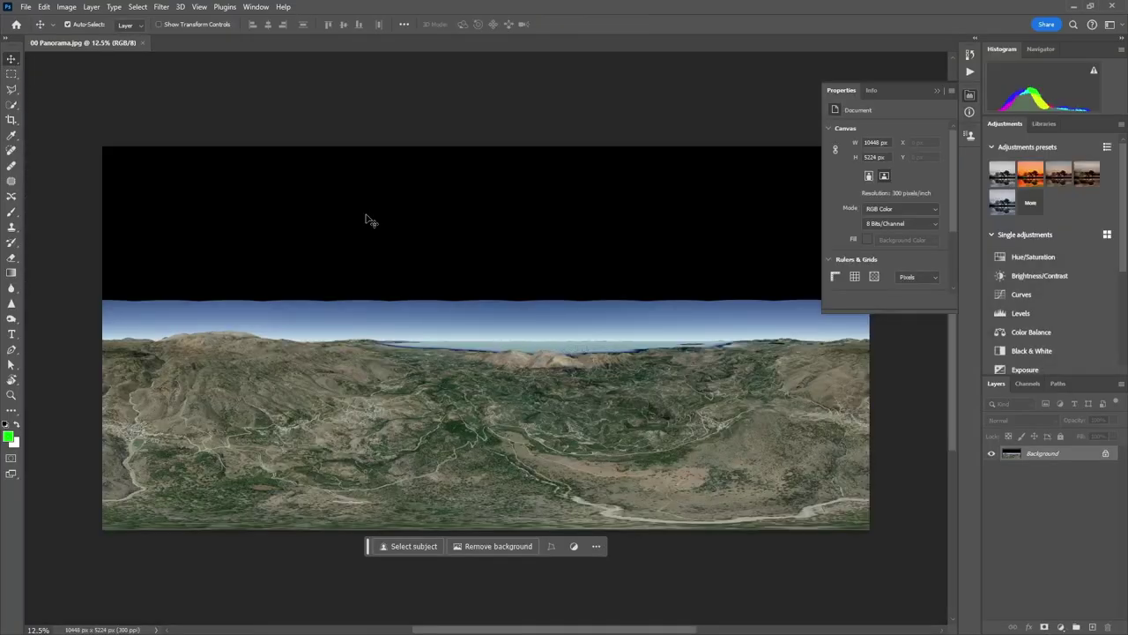
# In Photoshop, inspect 00 Panorama.jpg up close and select its black empty area above the sky with the Magic Wand tool
pyautogui.press('z')
pyautogui.moveTo(296, 402); pyautogui.dragTo(320, 402)
pyautogui.moveTo(820, 389); pyautogui.dragTo(885, 388)
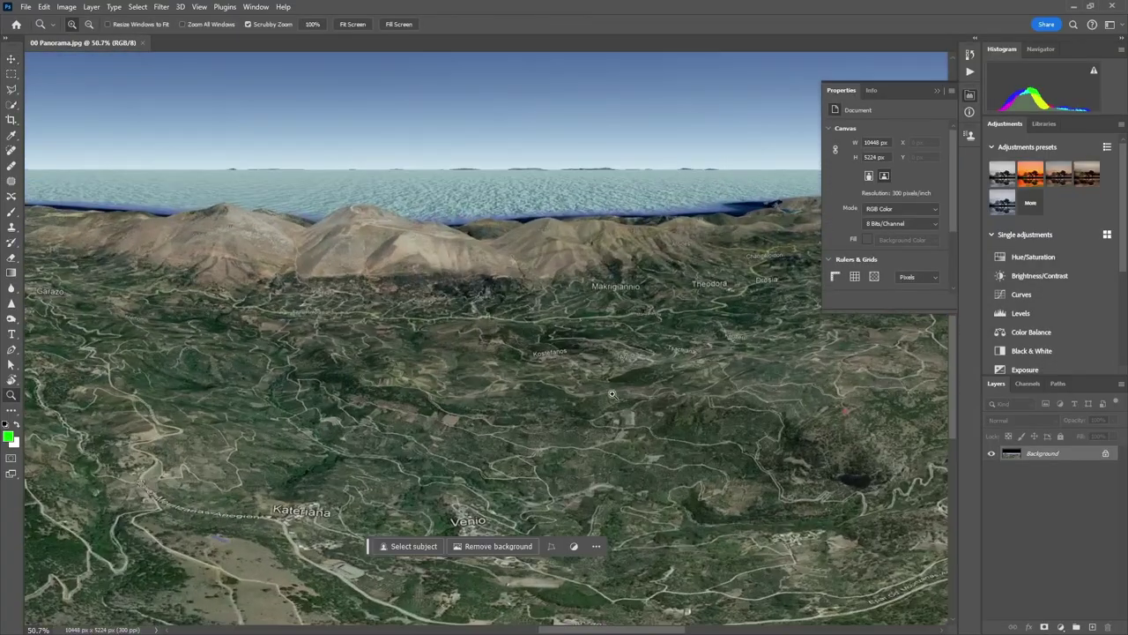
pyautogui.moveTo(548, 437); pyautogui.dragTo(634, 255)
pyautogui.moveTo(415, 402); pyautogui.dragTo(502, 352)
pyautogui.hotkey('ctrl', '0')
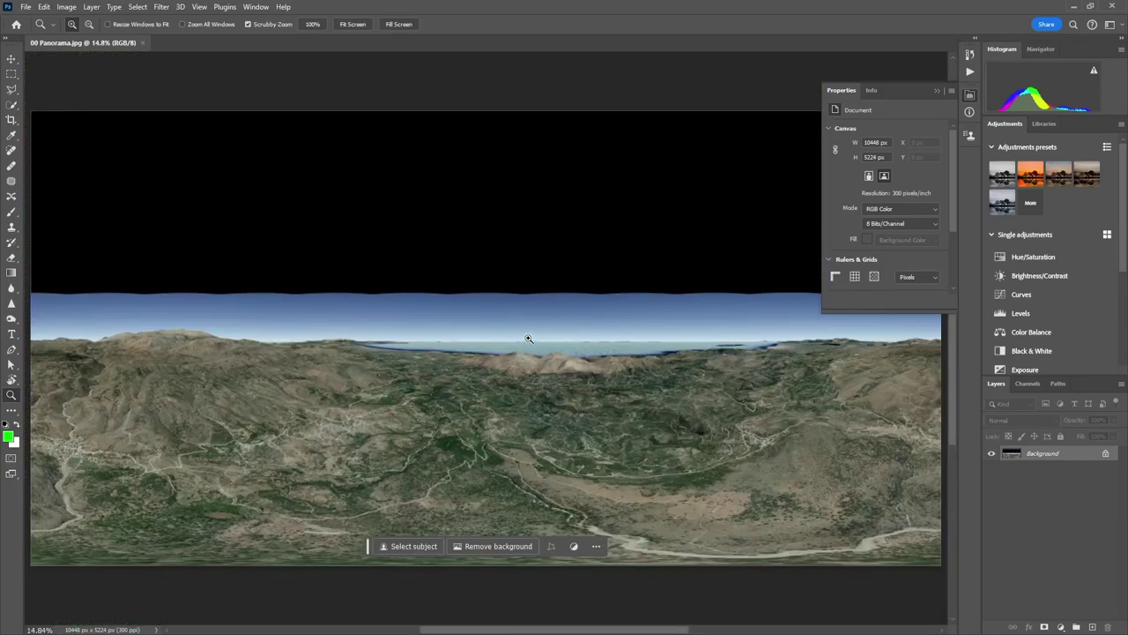
pyautogui.press('w')
pyautogui.rightClick(12, 107)
pyautogui.click(71, 128)
pyautogui.click(320, 247)
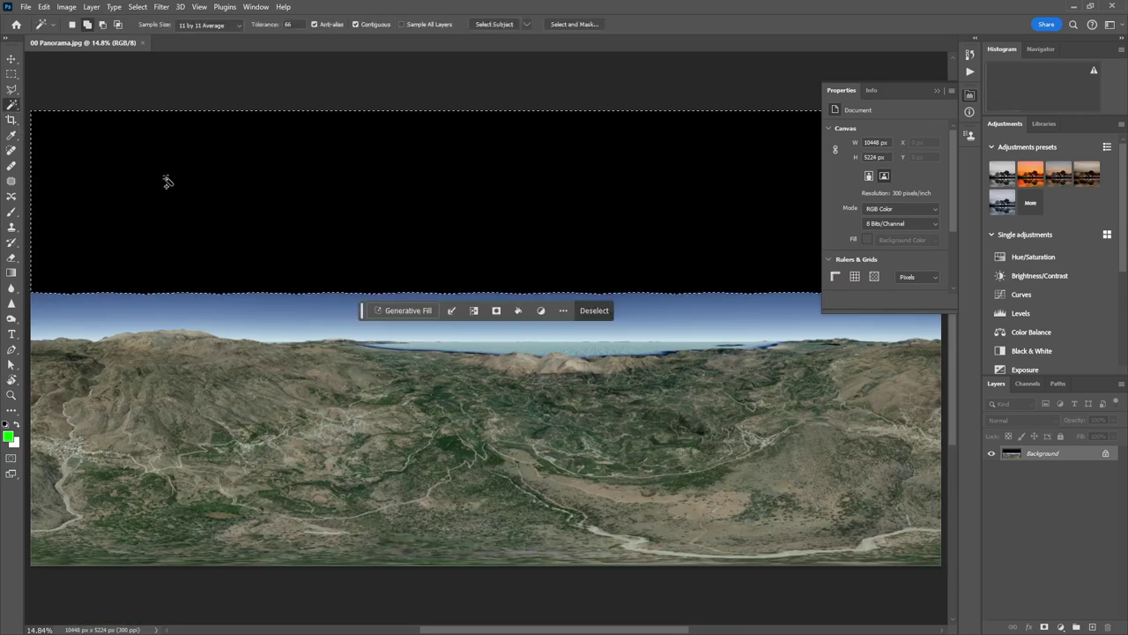
# Expand the selection by 44 pixels and replace it with a Generative Fill sky merged into the background
pyautogui.click(137, 6)
pyautogui.moveTo(176, 184)
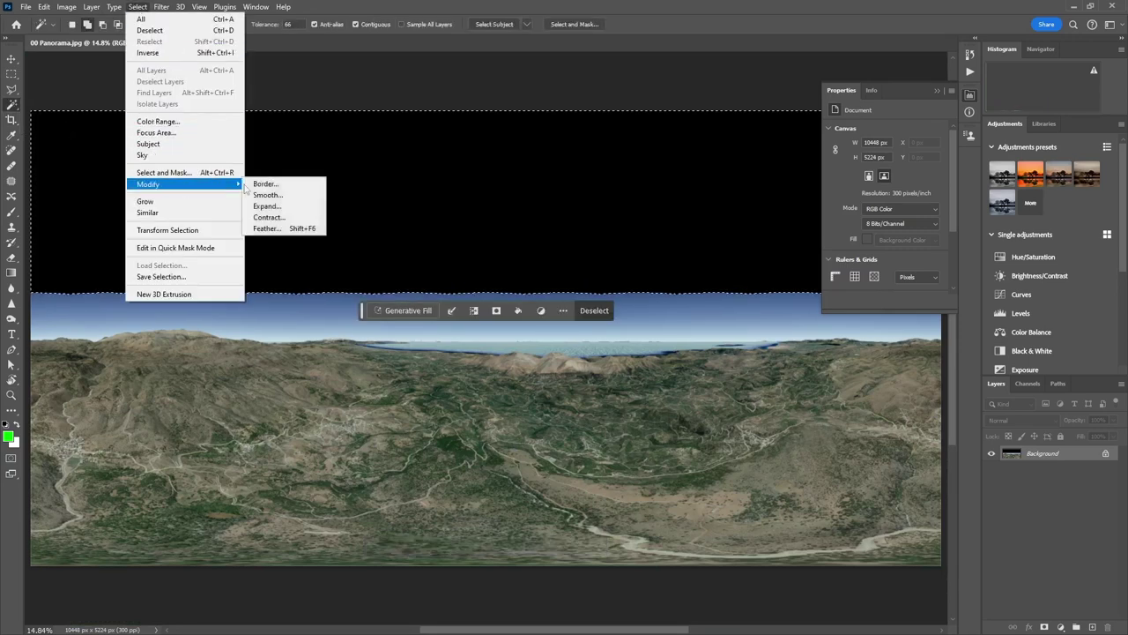
pyautogui.click(284, 208)
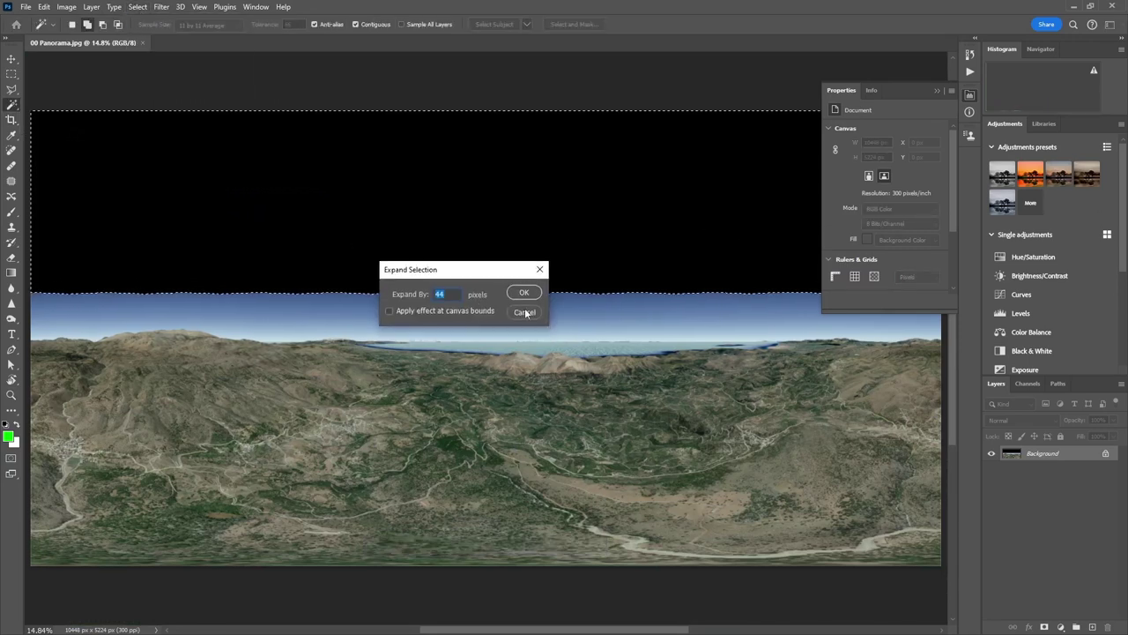
pyautogui.click(527, 293)
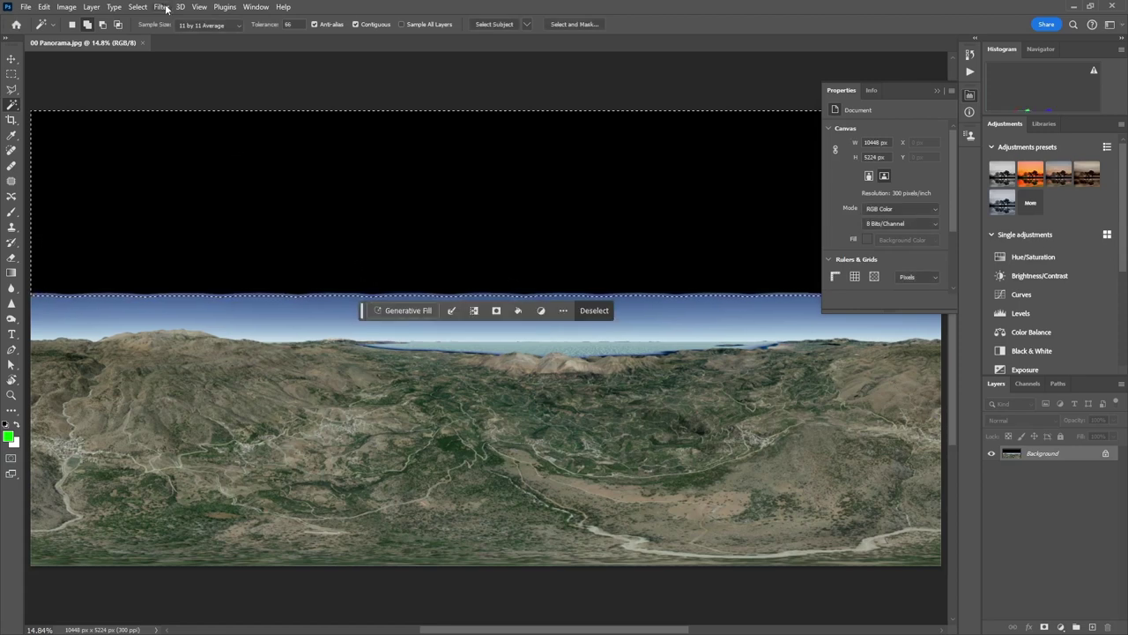
pyautogui.click(406, 310)
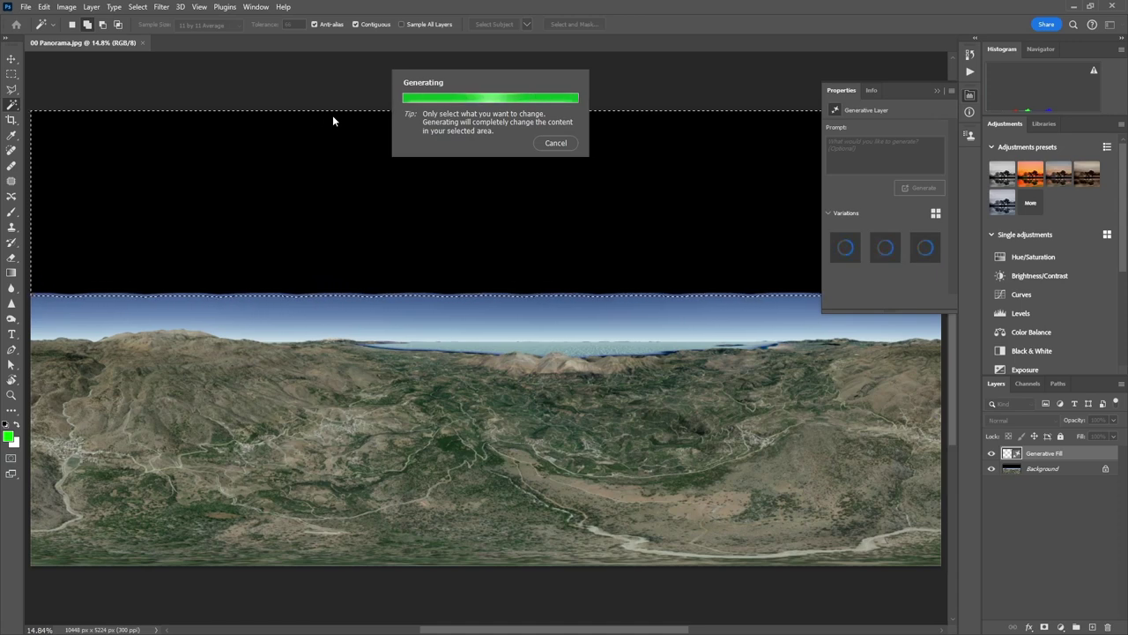
pyautogui.hotkey('ctrl', 'e')
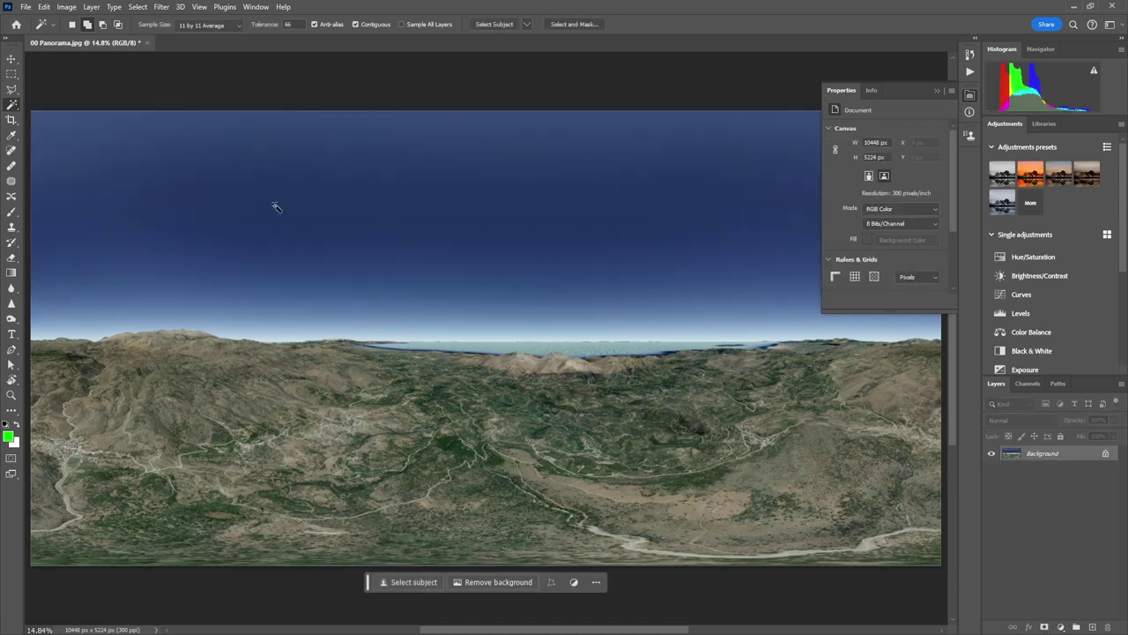
# Shift the panorama horizontally with the Offset filter so the seam between its ends lies inside the image
pyautogui.click(165, 8)
pyautogui.moveTo(225, 255)
pyautogui.click(351, 315)
pyautogui.click(619, 174)
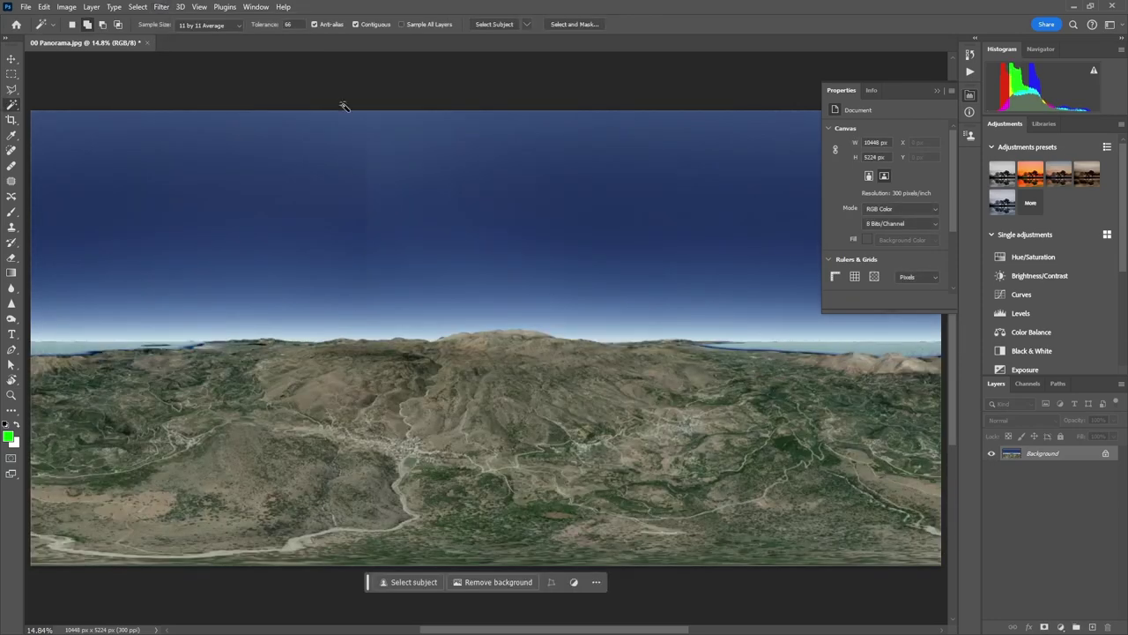
# Outline the visible sky seam with the Polygonal Lasso tool, from above the canvas to just over the horizon, and feather the selection
pyautogui.press('l')
pyautogui.click(308, 90)
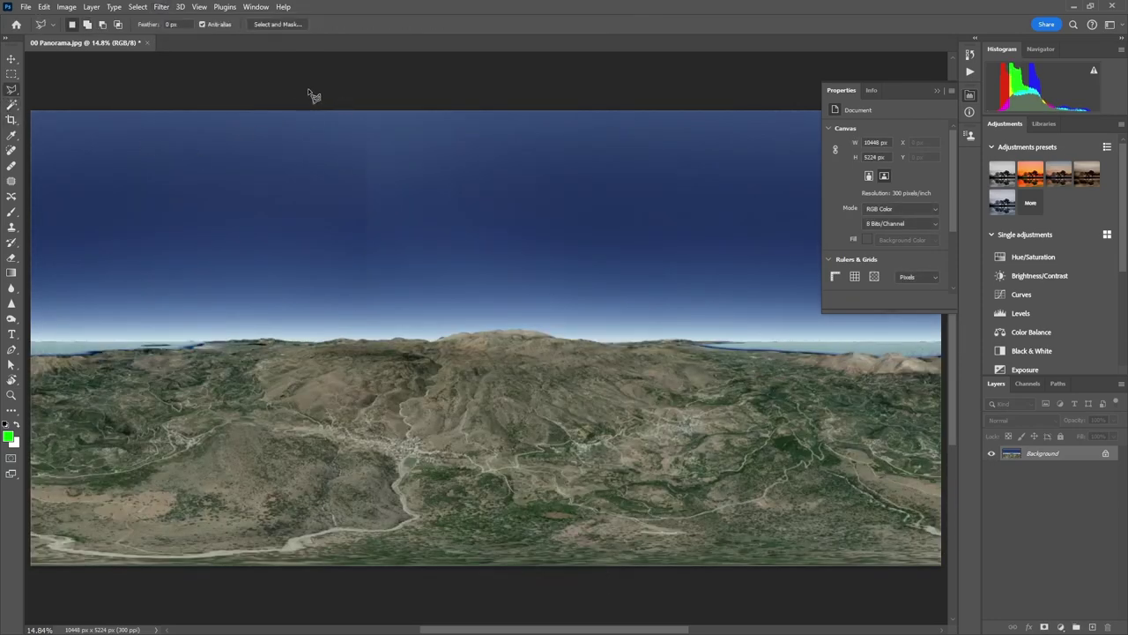
pyautogui.click(455, 280)
pyautogui.doubleClick(448, 89)
pyautogui.click(137, 7)
pyautogui.moveTo(184, 188)
pyautogui.click(283, 232)
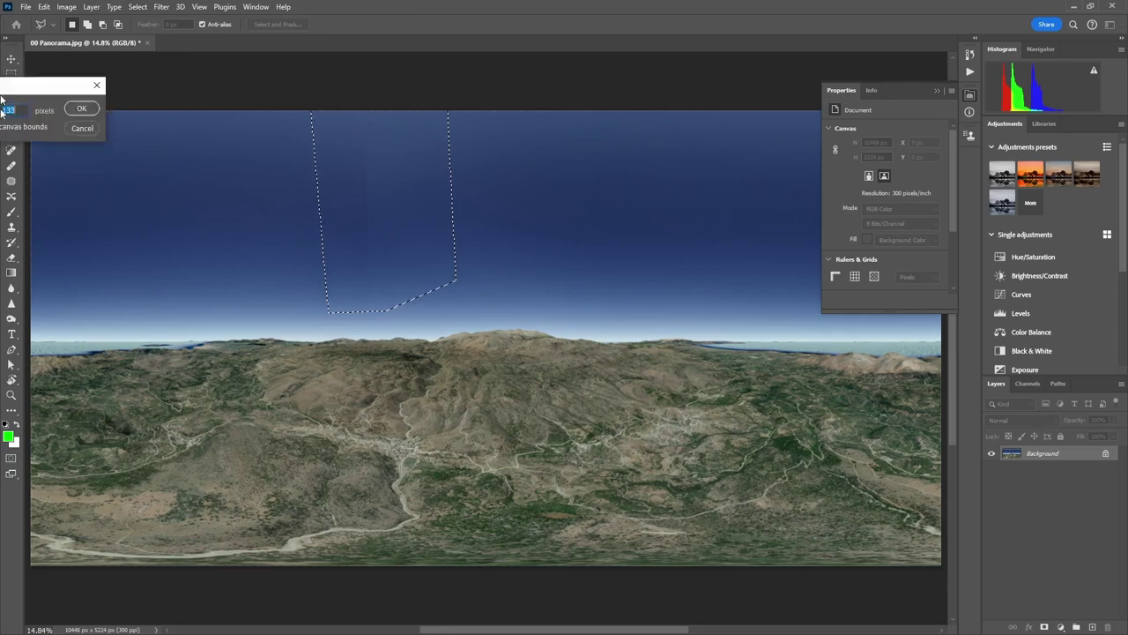
pyautogui.click(247, 305)
# Smooth the sky seam inside the feathered selection with Gaussian Blur and clear the selection
pyautogui.click(161, 6)
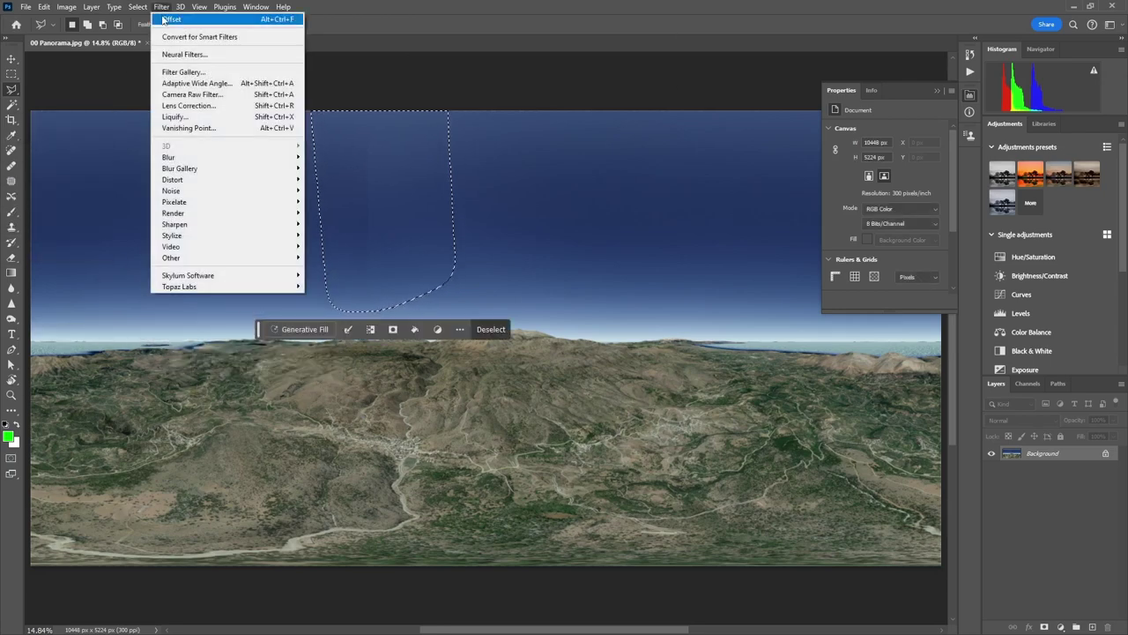
pyautogui.moveTo(189, 153)
pyautogui.click(357, 202)
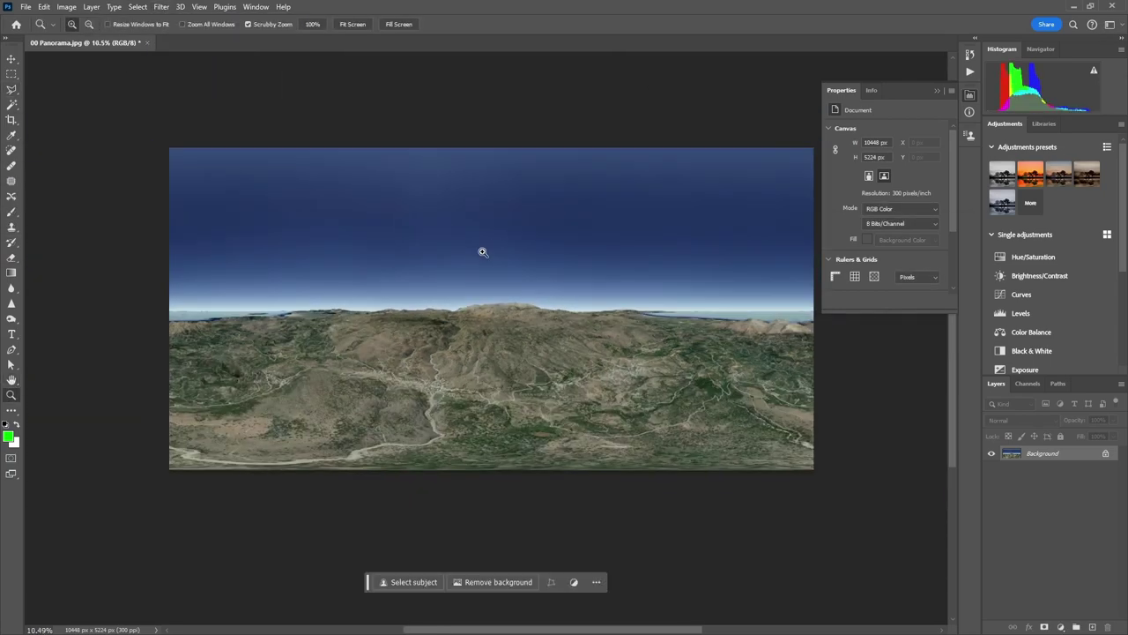
# Add a Curves adjustment layer with a slight S-shaped RGB curve to increase the panorama's contrast
pyautogui.rightClick(579, 222)
pyautogui.click(612, 228)
pyautogui.click(1061, 626)
pyautogui.click(1035, 480)
# Create a layer group above the Curves layer and add a Vibrance adjustment layer inside it
pyautogui.click(1076, 627)
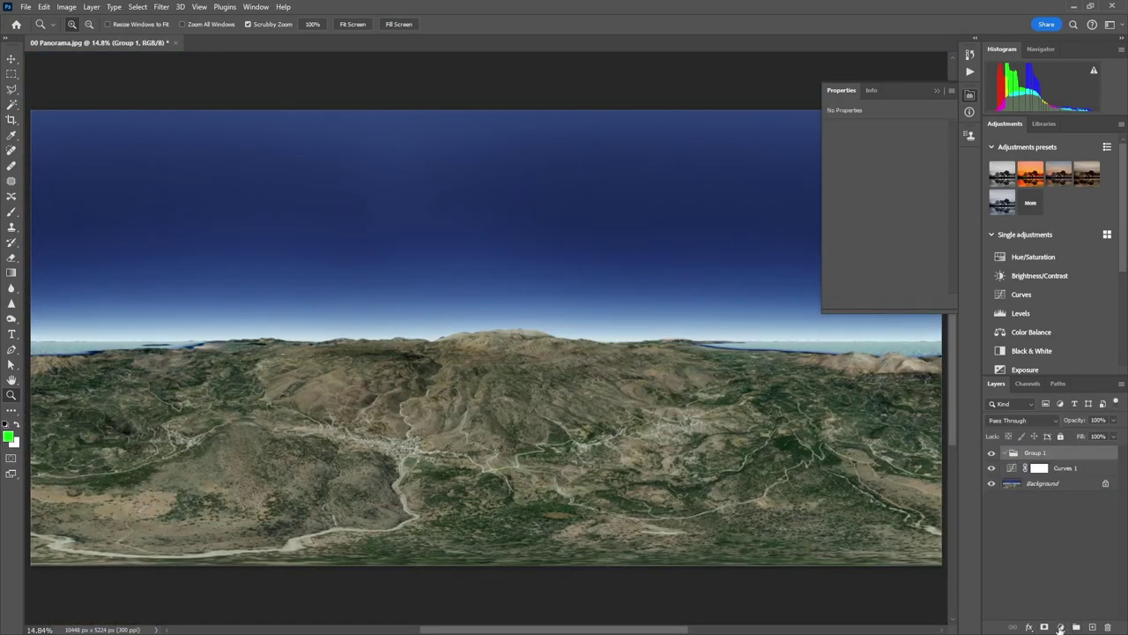
pyautogui.click(1061, 627)
pyautogui.click(1066, 496)
# Add a Hue/Saturation adjustment layer to the group with the hue at -20, comparing the image with and without it
pyautogui.click(1060, 626)
pyautogui.click(1053, 504)
pyautogui.moveTo(886, 173); pyautogui.dragTo(877, 182)
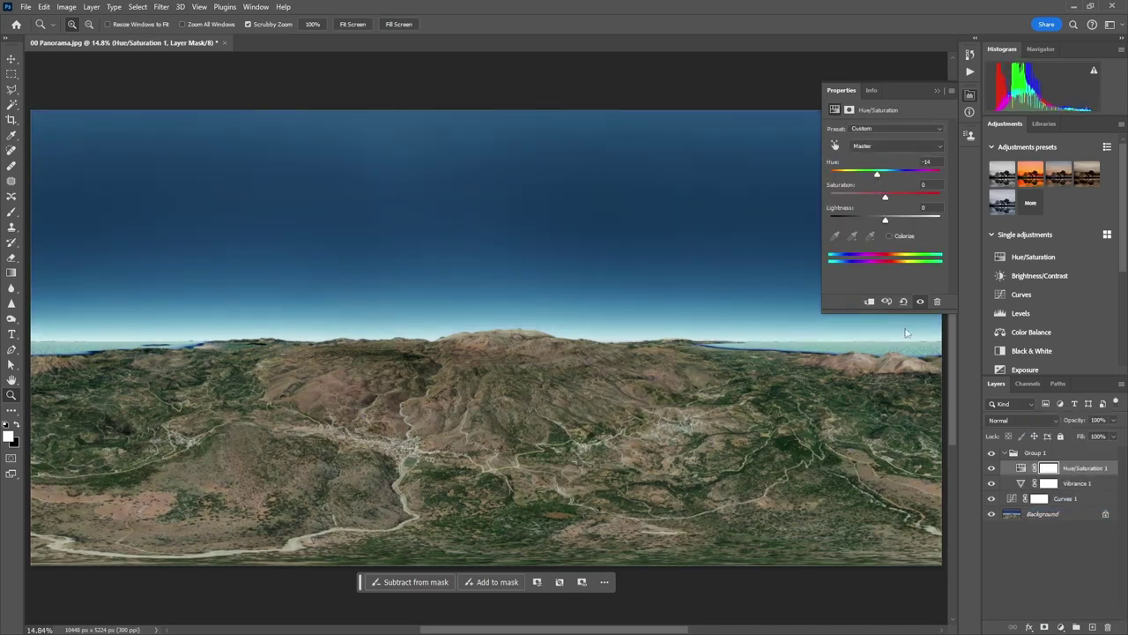
pyautogui.click(990, 468)
pyautogui.click(991, 468)
pyautogui.click(991, 468)
pyautogui.click(991, 468)
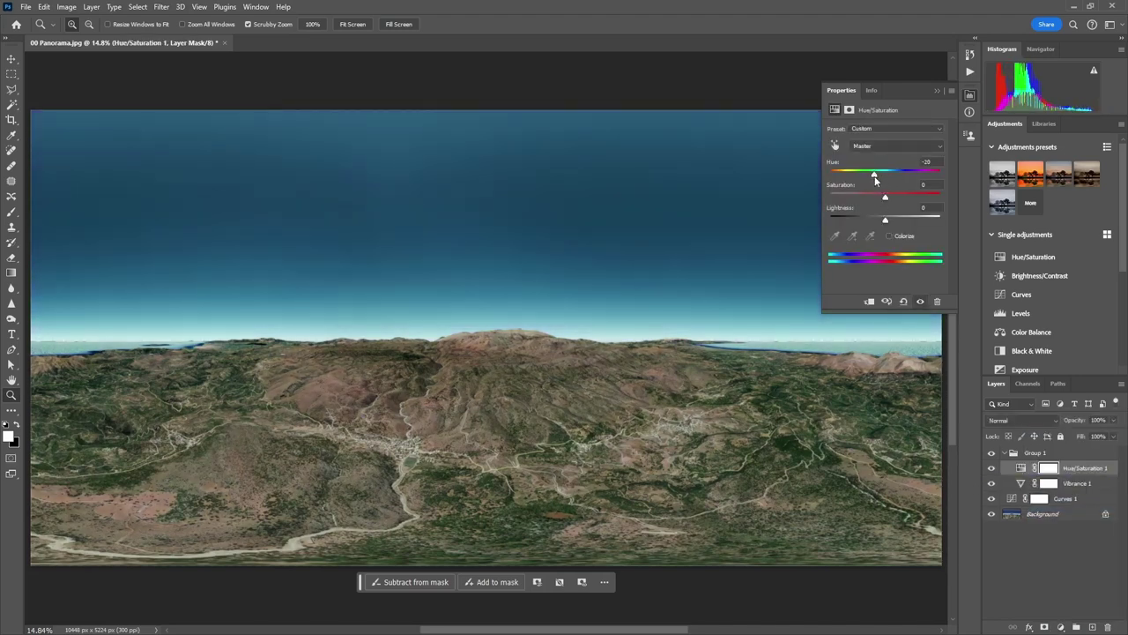
# Mask the Hue/Saturation layer with a vertical gradient across the horizon so the hue shift affects the land but not the upper sky
pyautogui.click(1048, 467)
pyautogui.press('g')
pyautogui.moveTo(529, 401); pyautogui.dragTo(528, 329)
pyautogui.click(992, 467)
pyautogui.click(992, 467)
pyautogui.click(991, 469)
pyautogui.click(991, 468)
pyautogui.moveTo(529, 288); pyautogui.dragTo(529, 261)
pyautogui.moveTo(528, 310); pyautogui.dragTo(529, 363)
# Move the Curves adjustment layer above the Hue/Saturation layer in the layer stack and check the whole image
pyautogui.press('z')
pyautogui.moveTo(469, 388); pyautogui.dragTo(596, 369)
pyautogui.moveTo(1040, 498); pyautogui.dragTo(1040, 459)
pyautogui.click(558, 239)
pyautogui.hotkey('ctrl', '0')
# Flatten the image and save it as a progressive JPEG with quality 11
pyautogui.click(1121, 384)
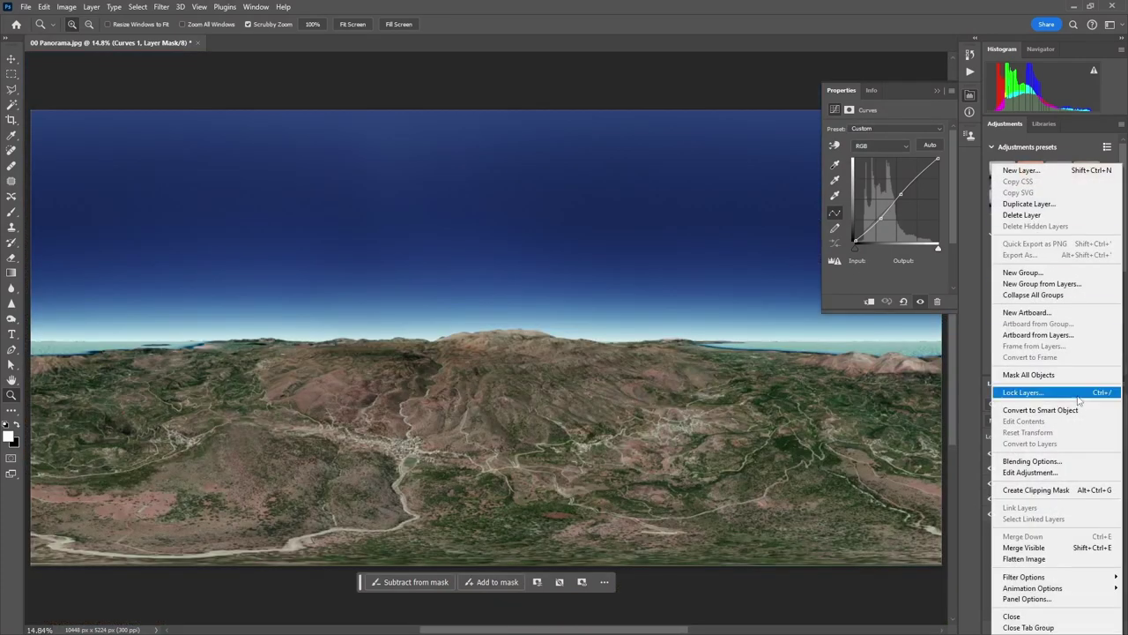
pyautogui.click(1024, 559)
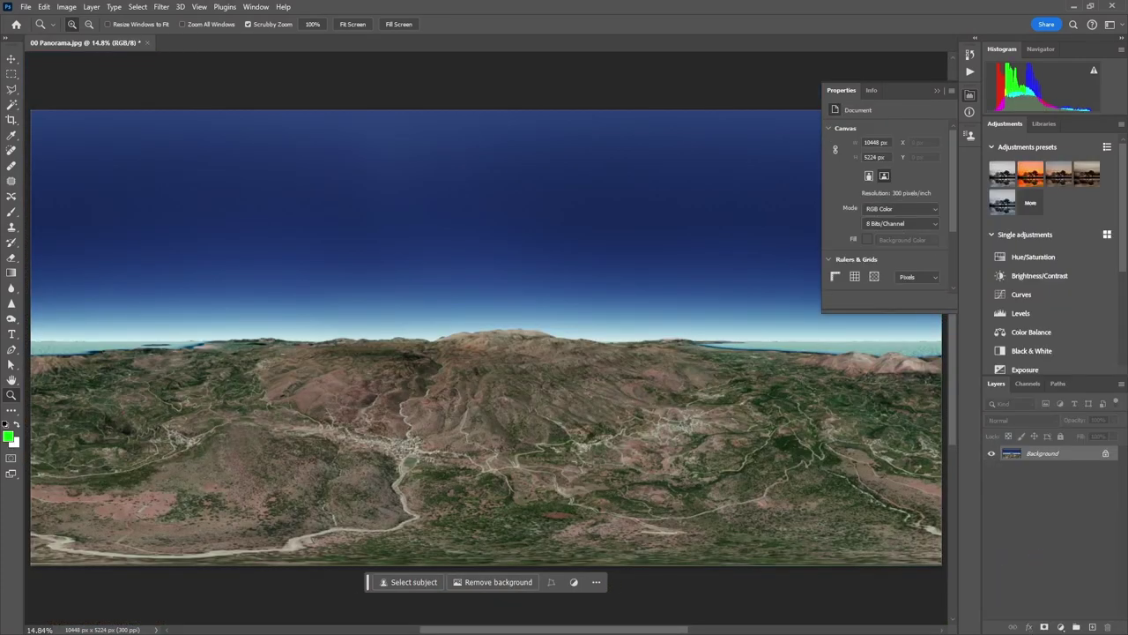
pyautogui.hotkey('ctrl', 's')
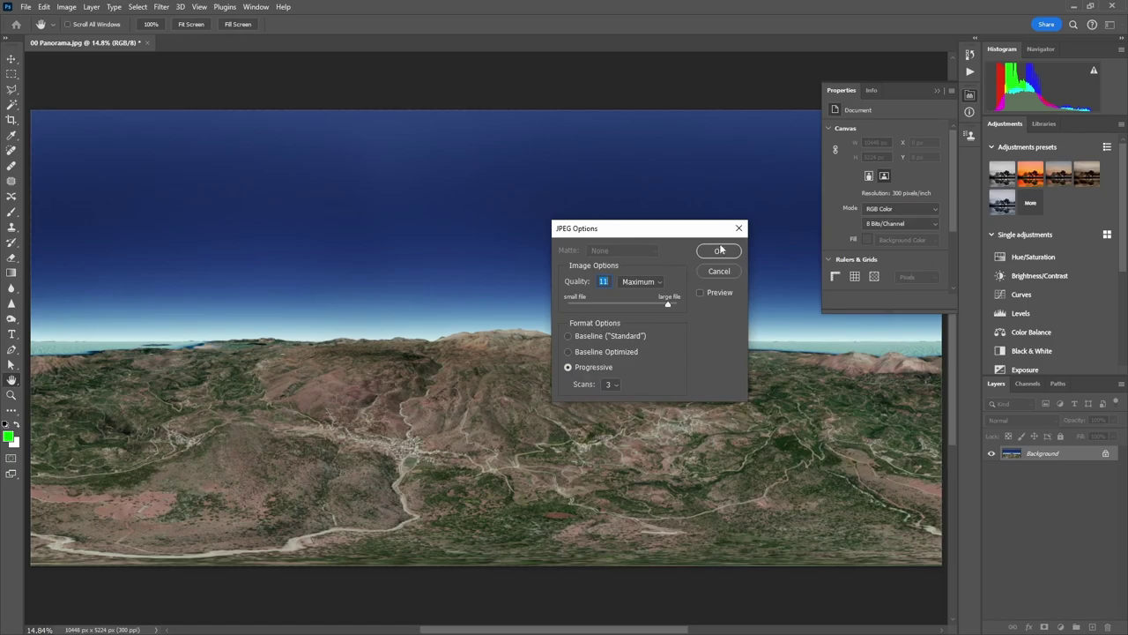
pyautogui.click(719, 251)
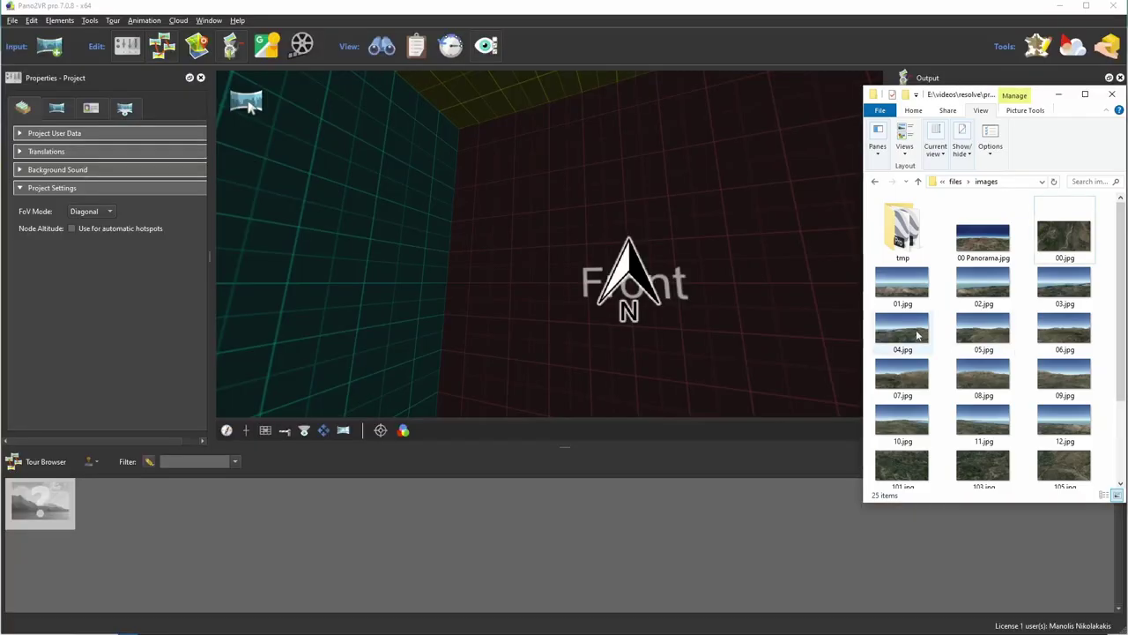
# Switch to Pano2VR, add 00 Panorama.jpg as the input, and extract an image patch at its zenith for editing in Photoshop
pyautogui.moveTo(982, 238); pyautogui.dragTo(628, 76)
pyautogui.moveTo(247, 105)
pyautogui.click(247, 141)
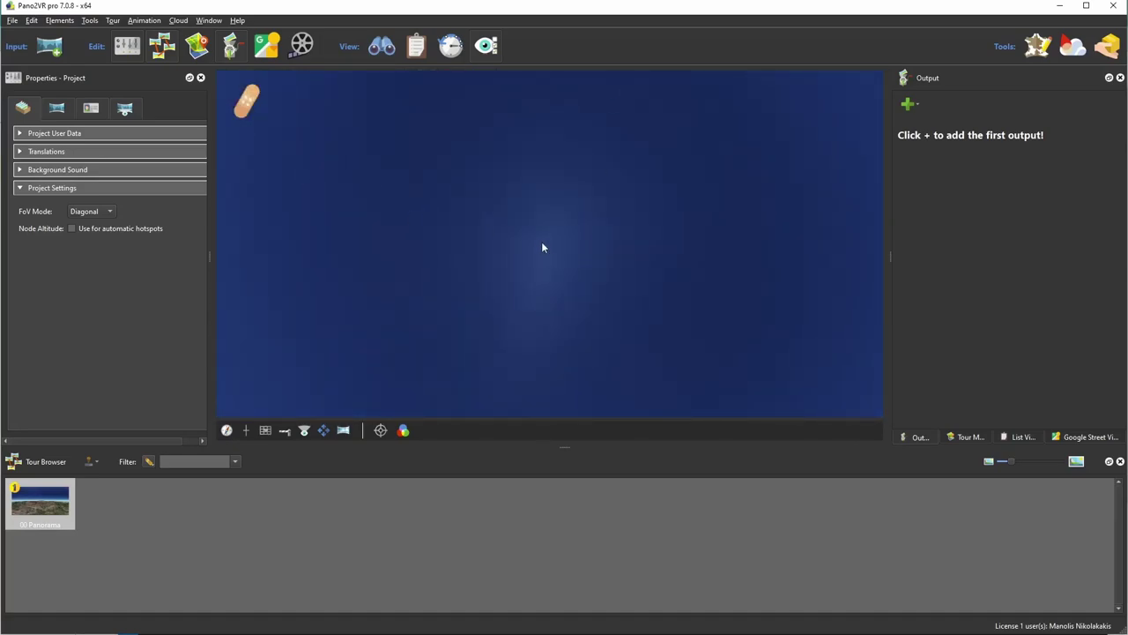
pyautogui.doubleClick(544, 248)
pyautogui.click(81, 298)
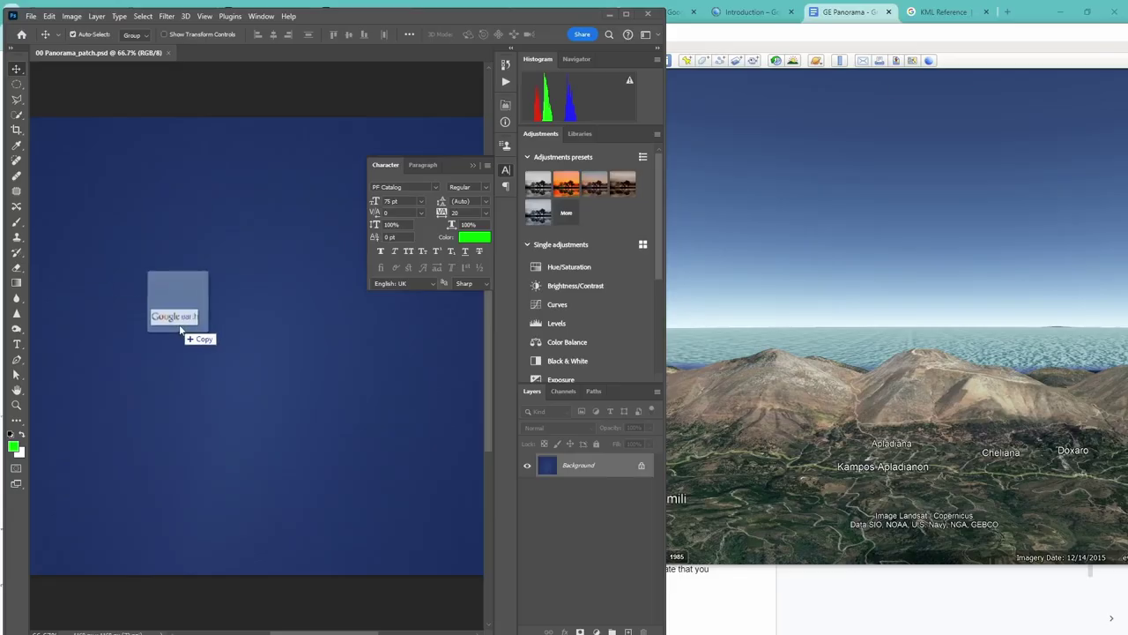
# In Photoshop, place the Google Earth logo above the centre of the sky patch and change its layer's blending mode
pyautogui.moveTo(189, 327); pyautogui.dragTo(255, 291)
pyautogui.click(564, 428)
pyautogui.click(564, 373)
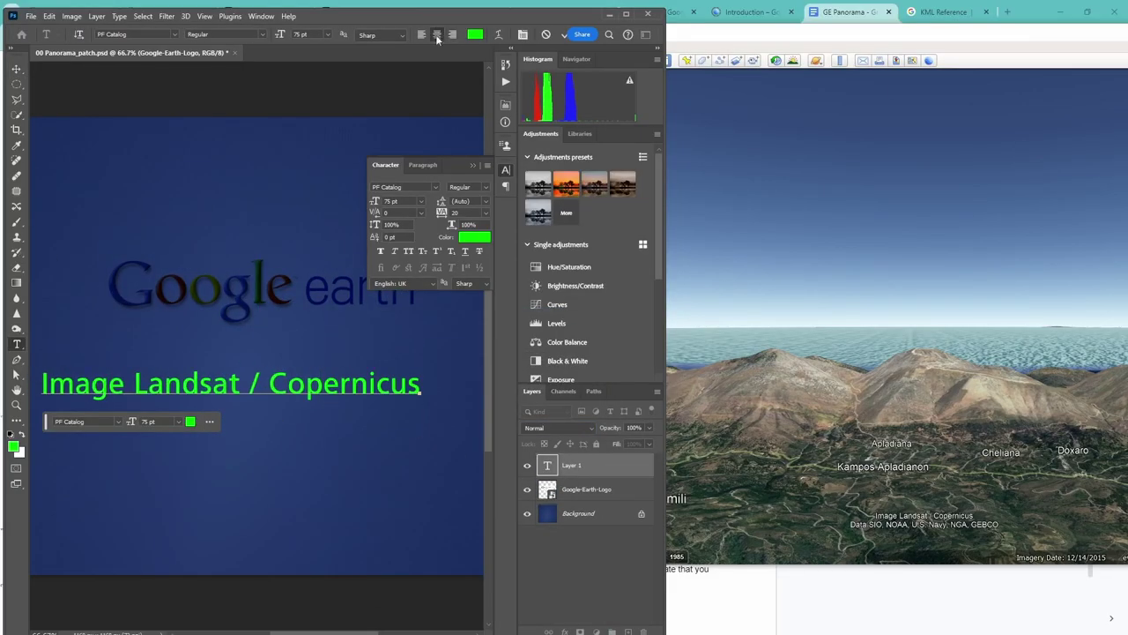
# Add centred white text below the logo reading Image Landsat / Copernicus and Data SIO, NOAA, USNavy, NGA, GEEBCO, and view the patched panorama in Pano2VR
pyautogui.hotkey('ctrl', 'a')
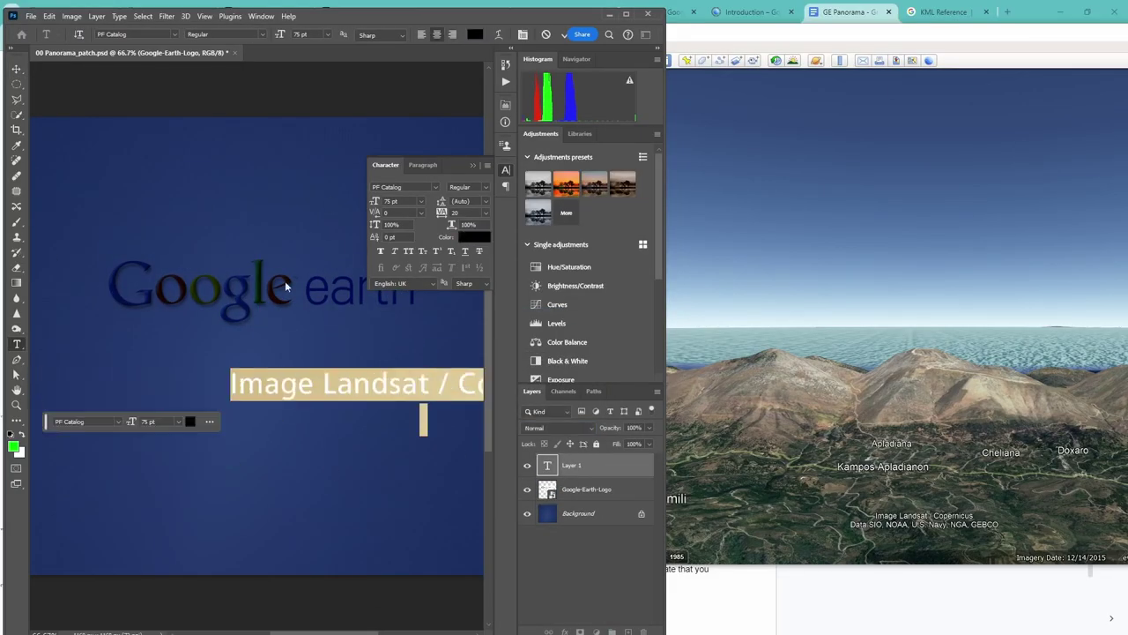
pyautogui.write('Data SIO, NOAA, USNavy, NGA, GEEBCO')
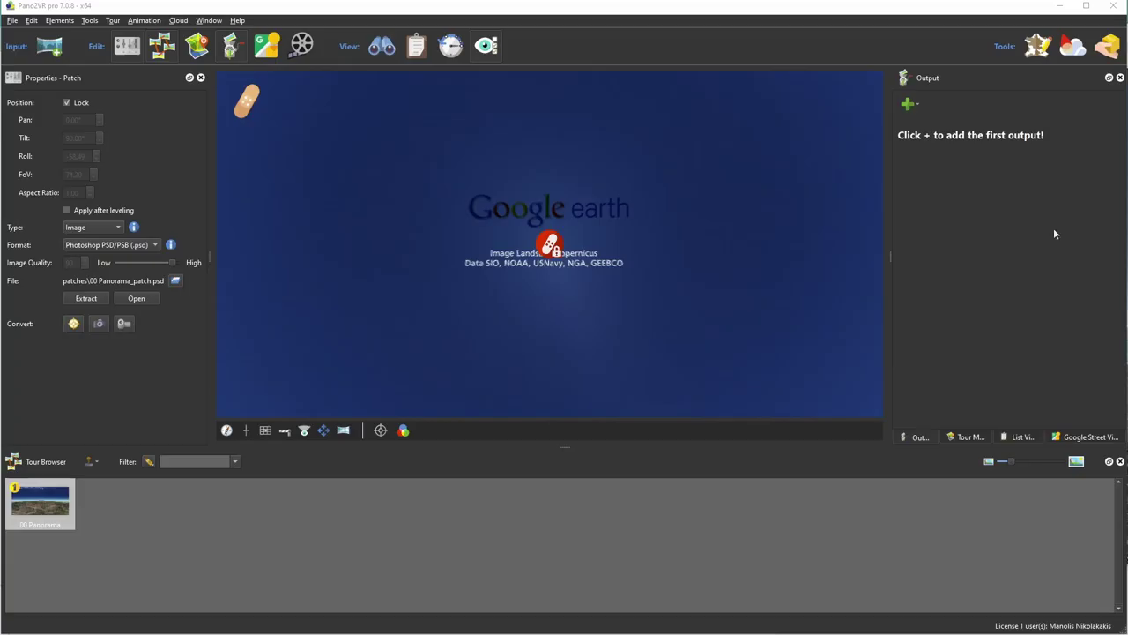
pyautogui.moveTo(723, 176); pyautogui.dragTo(683, 352)
pyautogui.moveTo(587, 172); pyautogui.dragTo(470, 359)
# Add 00 Panorama_equi.jpg from the images\tmp folder to the panoramas.p2vr tour and look around in it
pyautogui.click(12, 20)
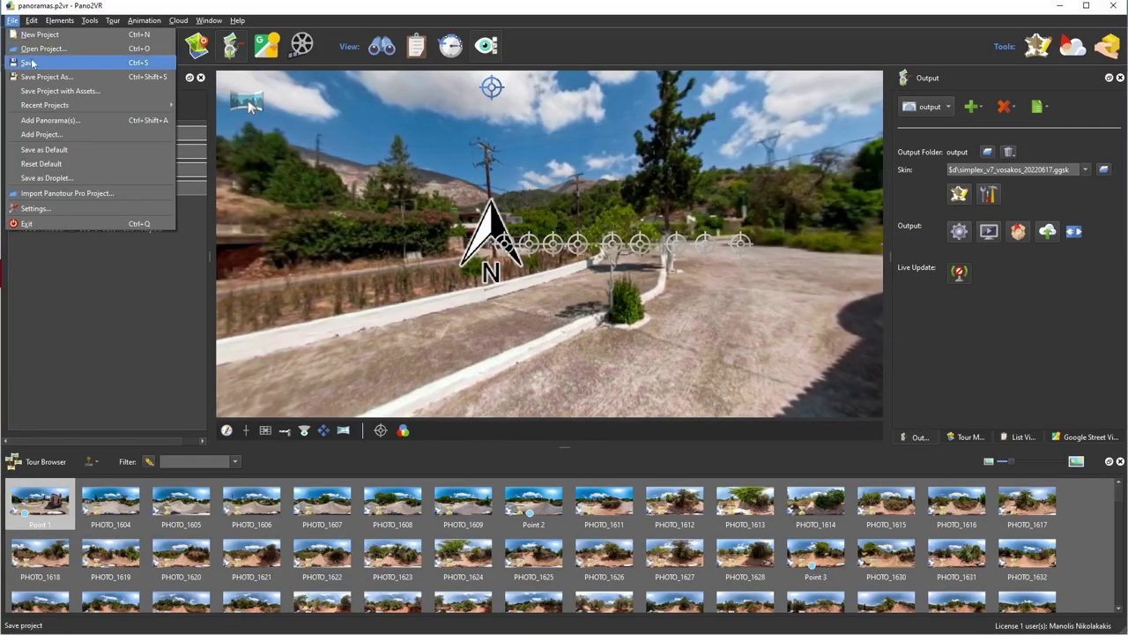
pyautogui.click(48, 119)
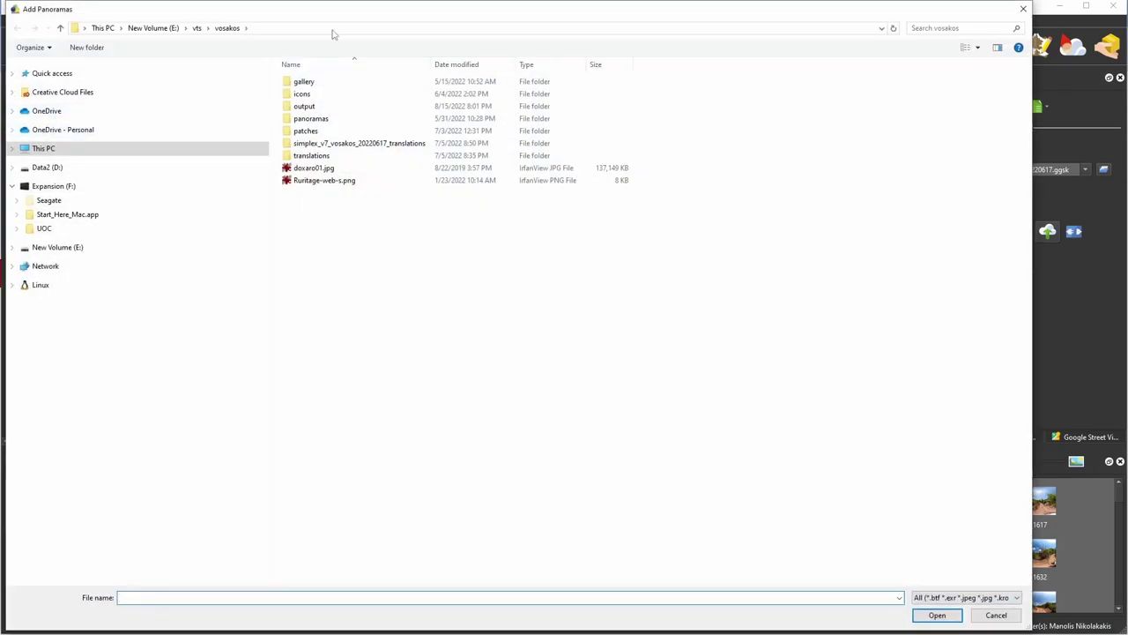
pyautogui.click(332, 28)
pyautogui.write('E:\\videos\\resolve\\projects\\20231222-kmlpanoramas\\files\\images\\tmp')
pyautogui.press('Return')
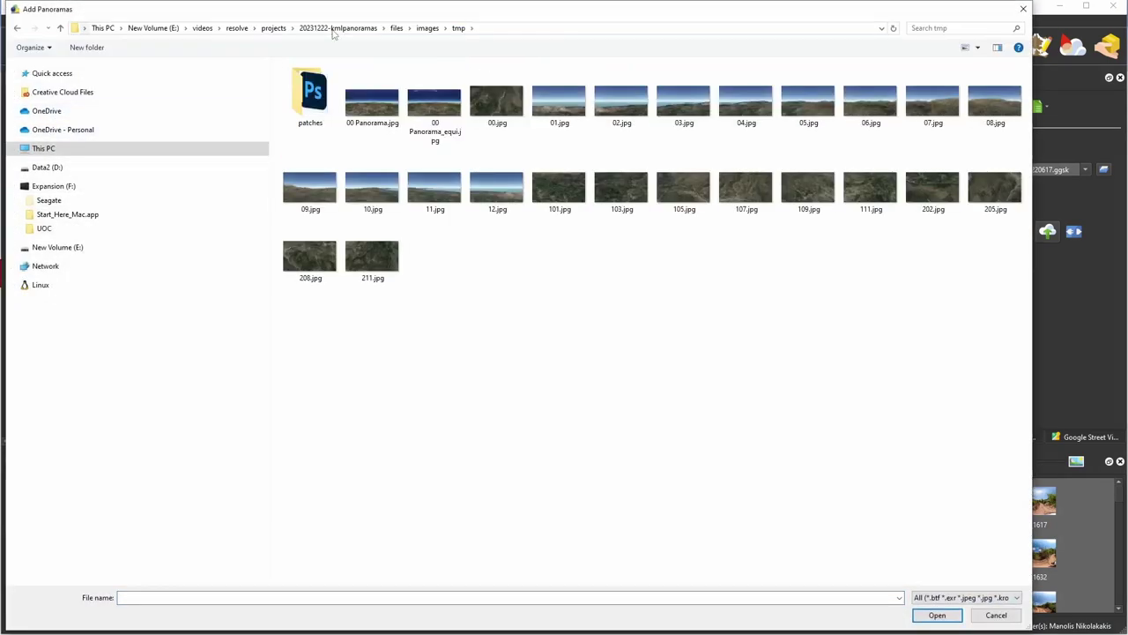
pyautogui.doubleClick(435, 106)
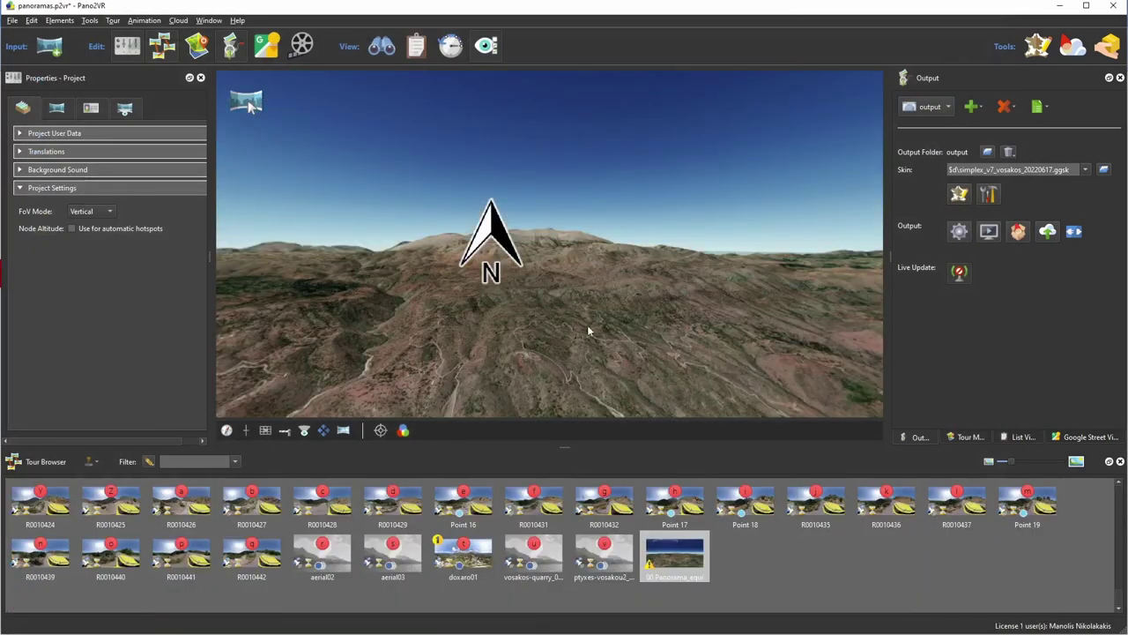
pyautogui.moveTo(586, 172); pyautogui.dragTo(501, 276)
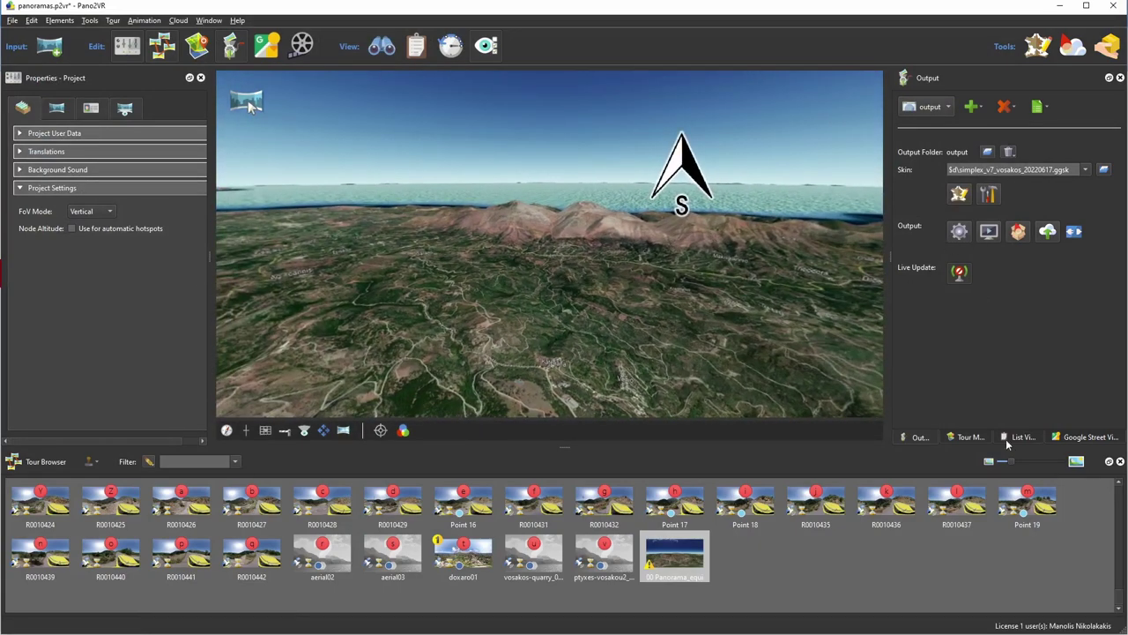
# Place 00 Panorama_equi on the tour's World Map just southwest of Αγρίδια and turn its north direction towards the mountains
pyautogui.click(971, 436)
pyautogui.moveTo(674, 558); pyautogui.dragTo(1007, 274)
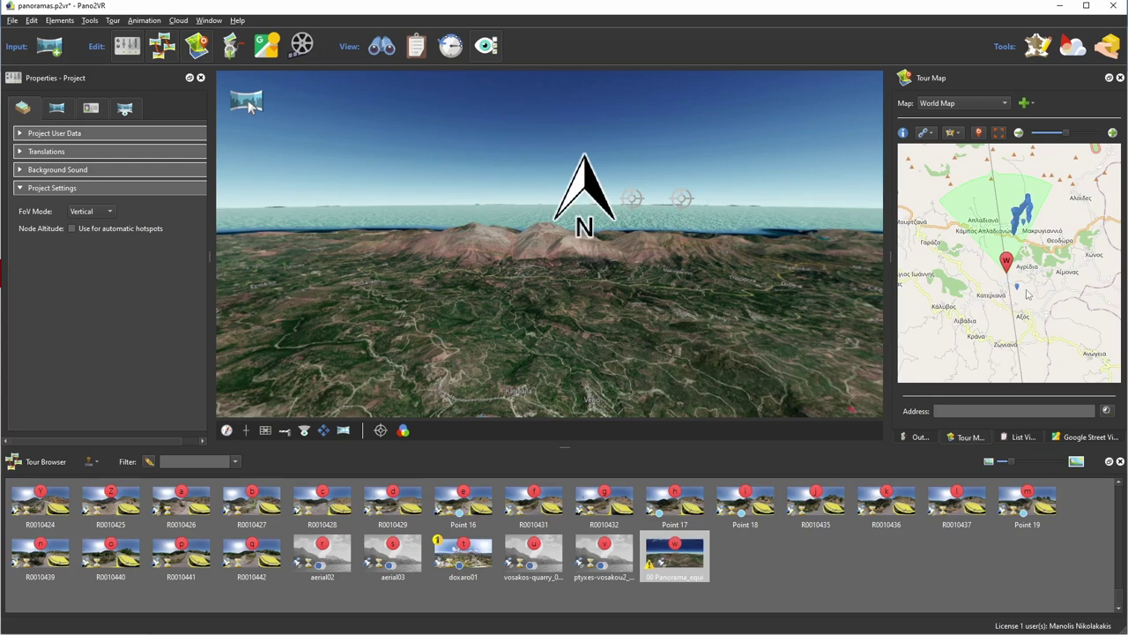
pyautogui.hotkey('ctrl', 'z')
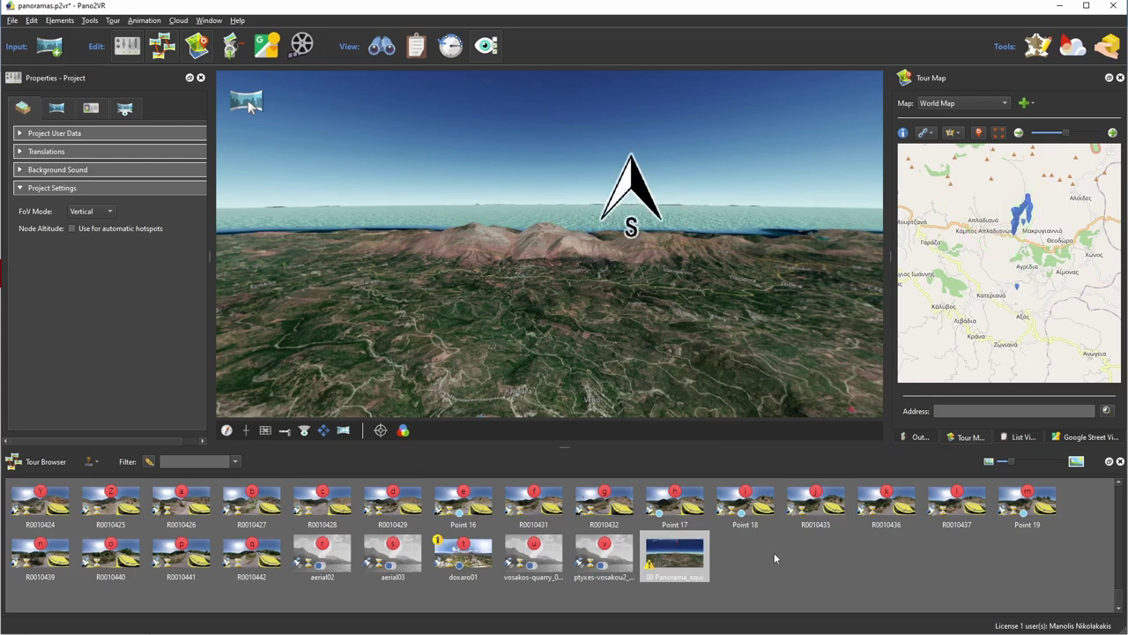
pyautogui.moveTo(675, 553); pyautogui.dragTo(1003, 281)
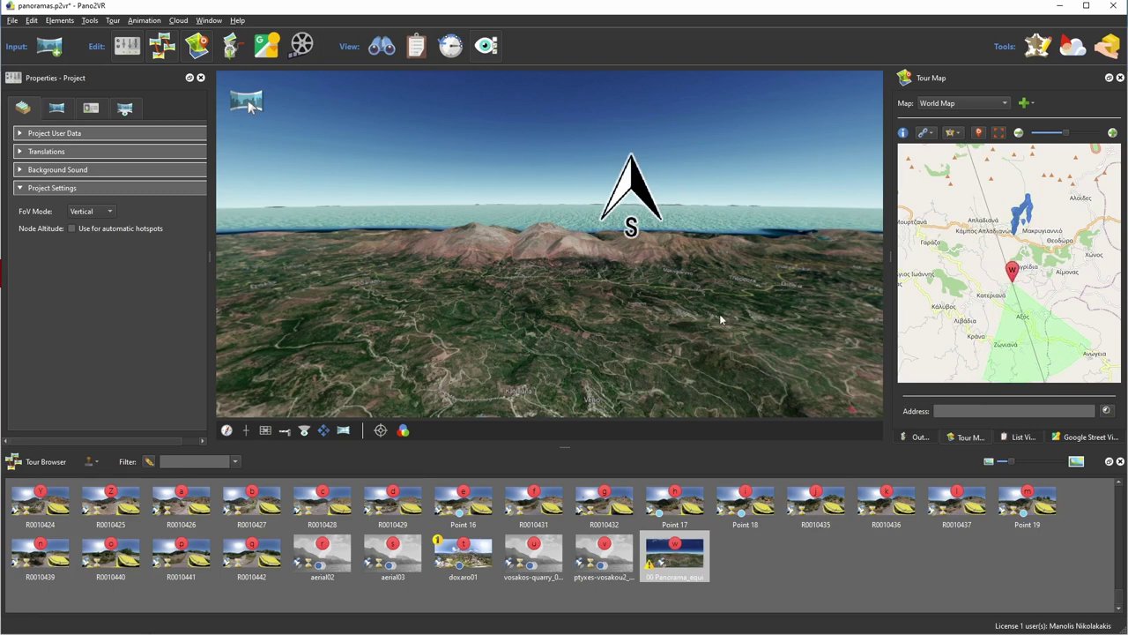
pyautogui.moveTo(775, 308); pyautogui.dragTo(547, 344)
pyautogui.moveTo(776, 308); pyautogui.dragTo(460, 298)
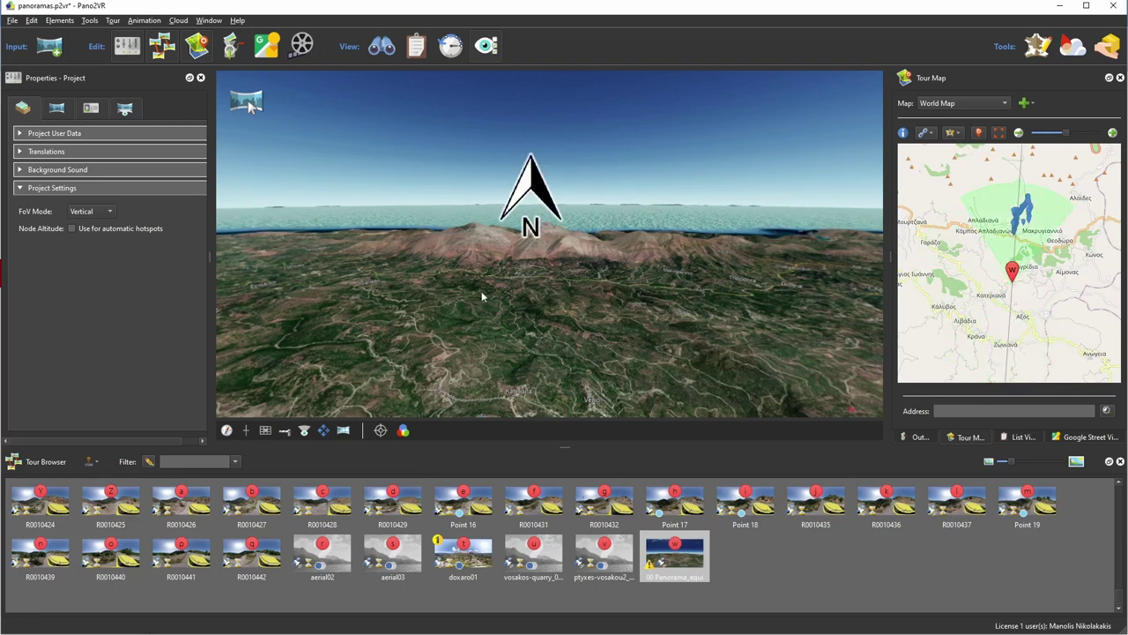
pyautogui.moveTo(545, 326); pyautogui.dragTo(549, 388)
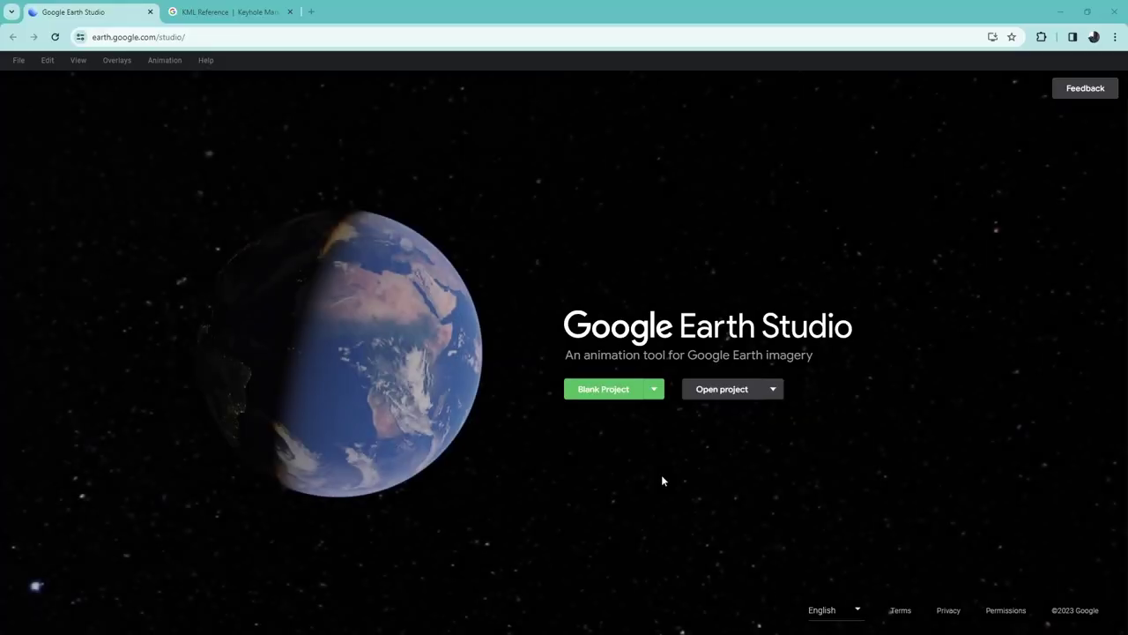
# In Google Earth Studio, create the blank Earth project Vosakos01 at 1920 × 1080, 450 frames and 30 FPS
pyautogui.click(603, 391)
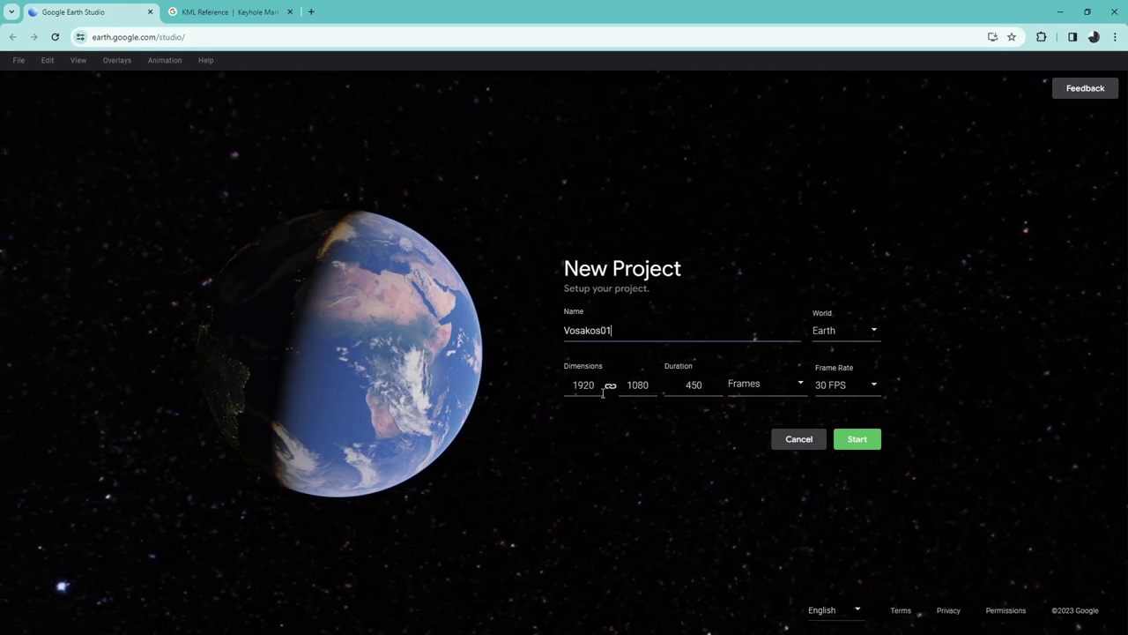
pyautogui.click(848, 438)
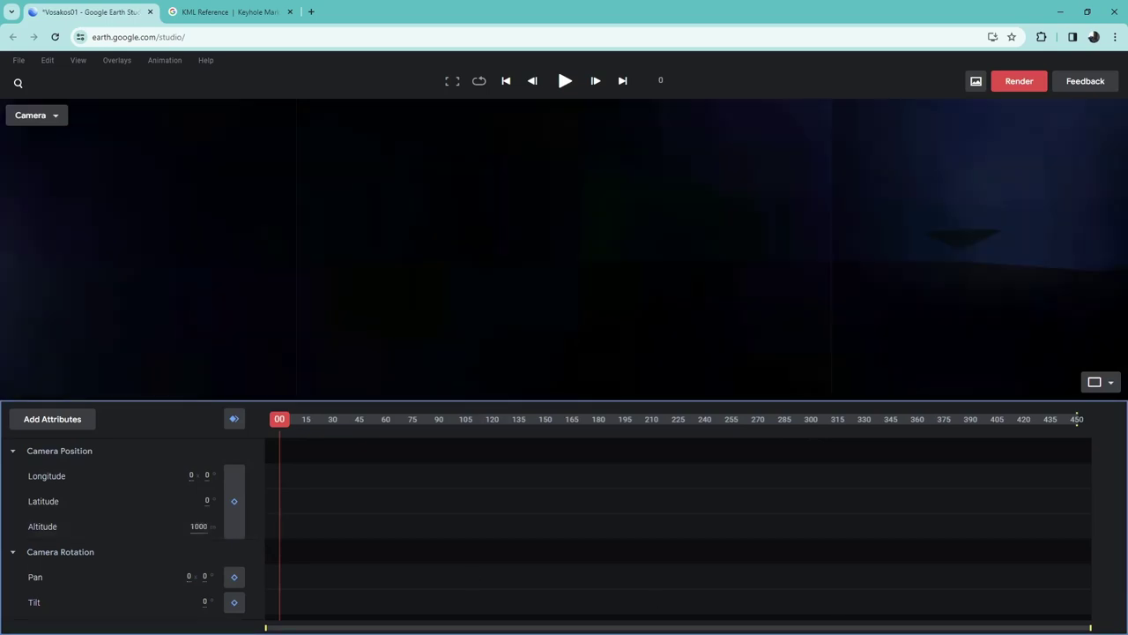
# Position the frame 0 camera using the coordinates in panorama.kml at 1000 m altitude, and get doxaro01's latitude and longitude from Pano2VR
pyautogui.hotkey('alt', 'Tab')
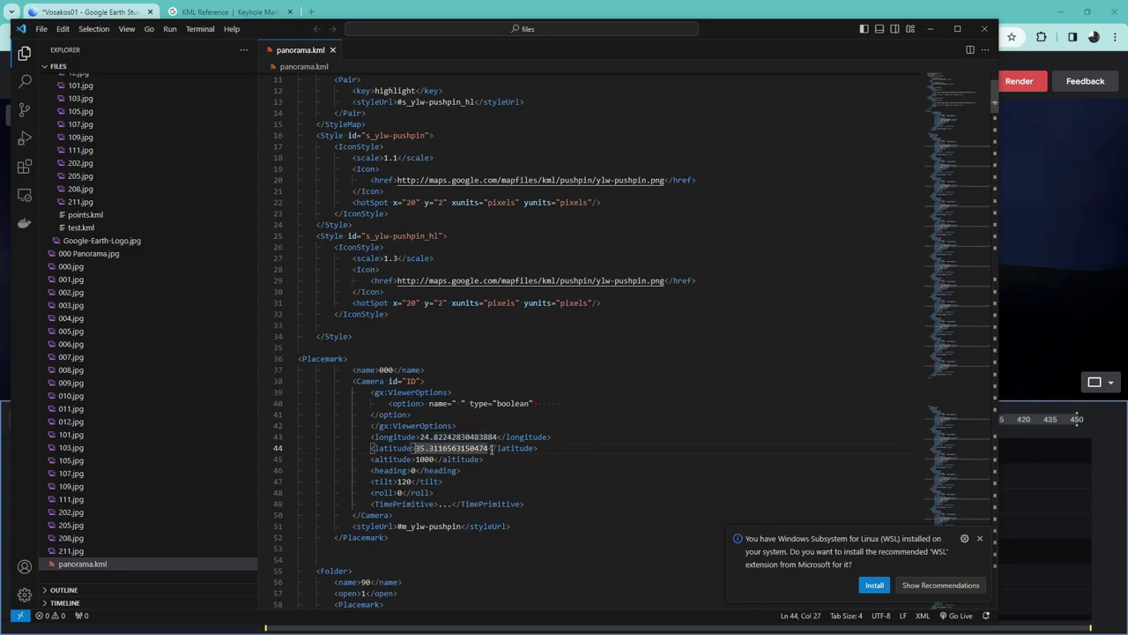
pyautogui.hotkey('alt', 'Tab')
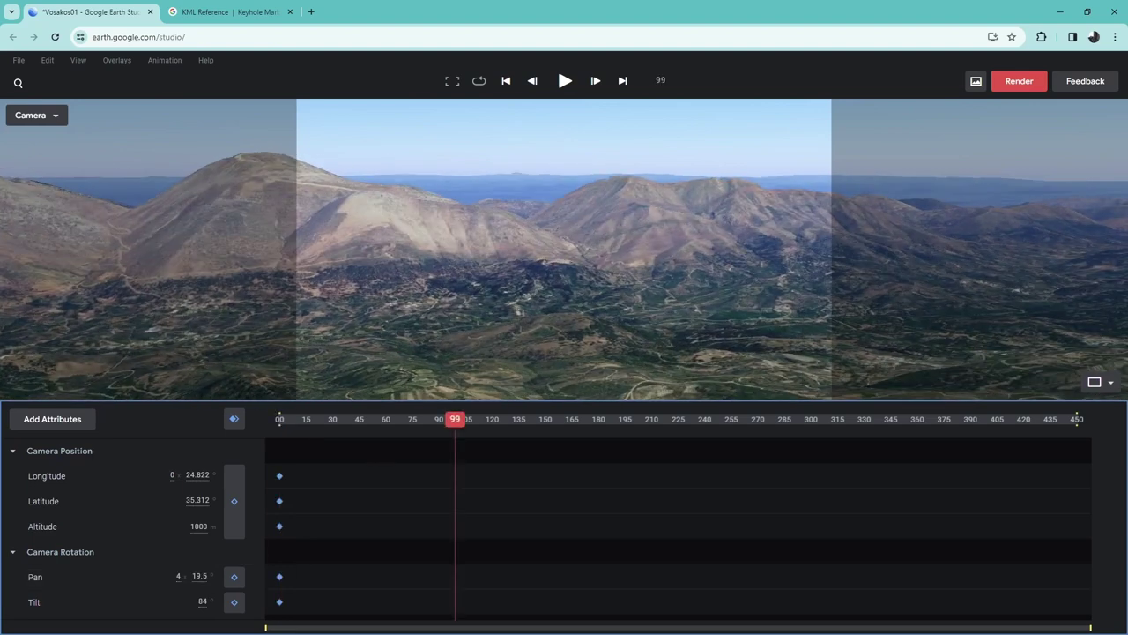
pyautogui.hotkey('alt', 'Tab')
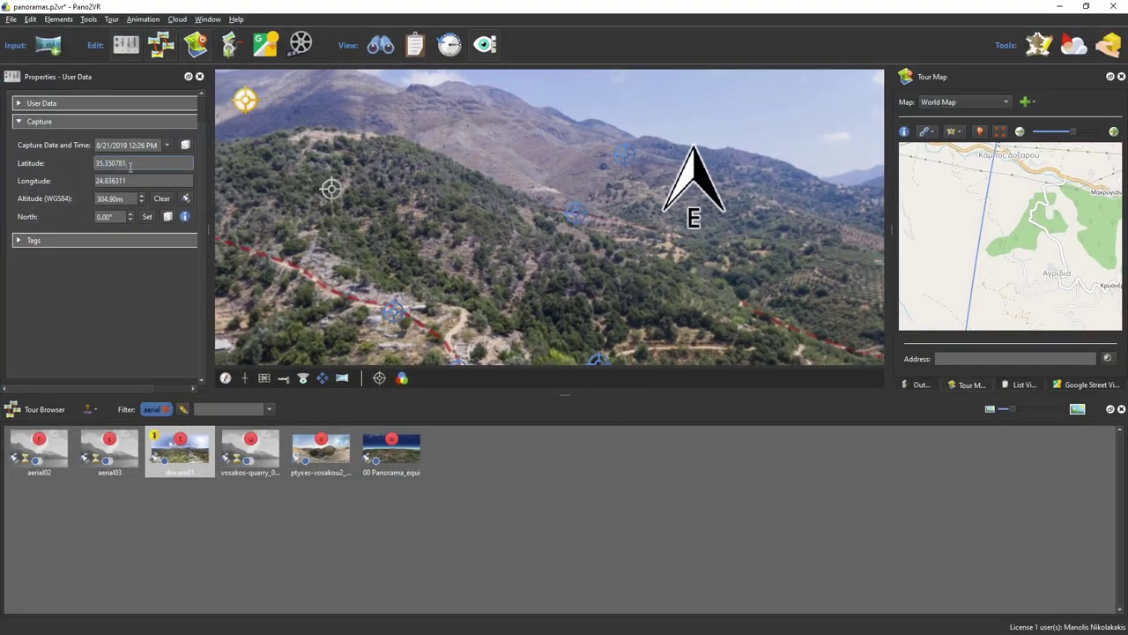
pyautogui.hotkey('alt', 'Tab')
# Clear the render name, set the 360° spherical MP4 dimensions to 4096 × 2048, and submit frames 0 to 250 for cloud rendering
pyautogui.click(1015, 83)
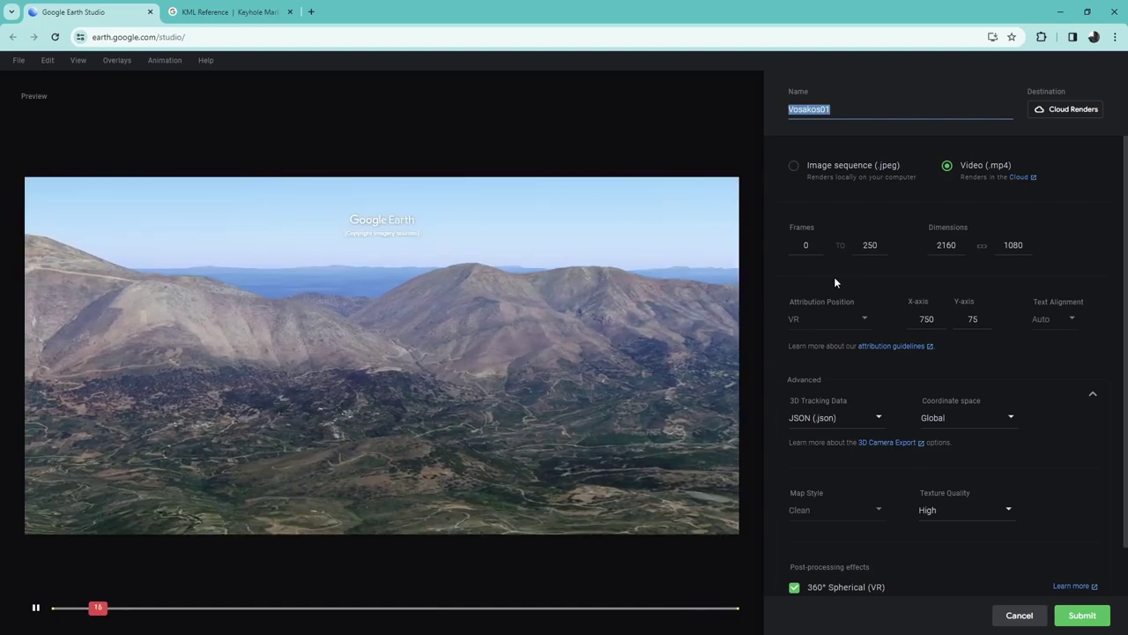
pyautogui.press('BackSpace')
pyautogui.doubleClick(947, 246)
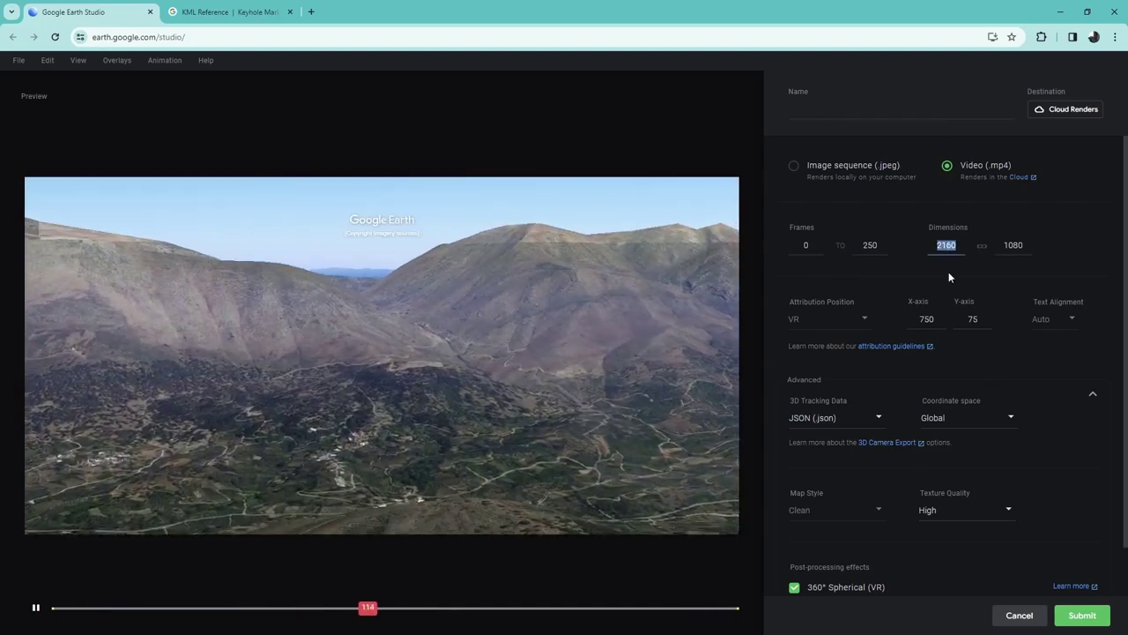
pyautogui.write('4096')
pyautogui.press('Return')
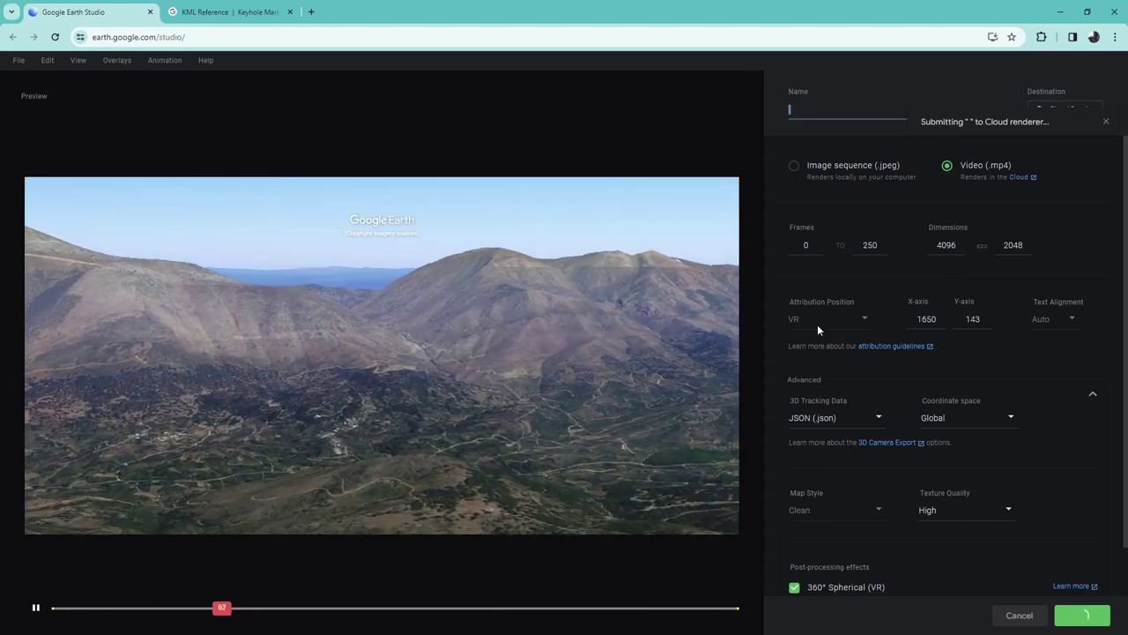
pyautogui.scroll(-2, 892, 577)
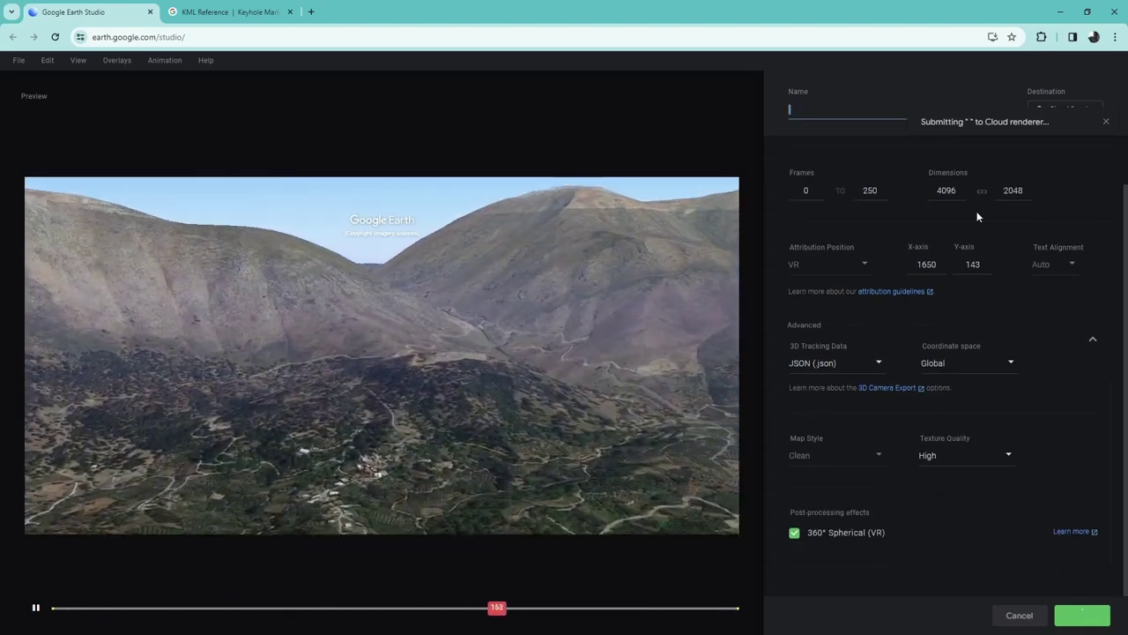
pyautogui.scroll(2, 977, 210)
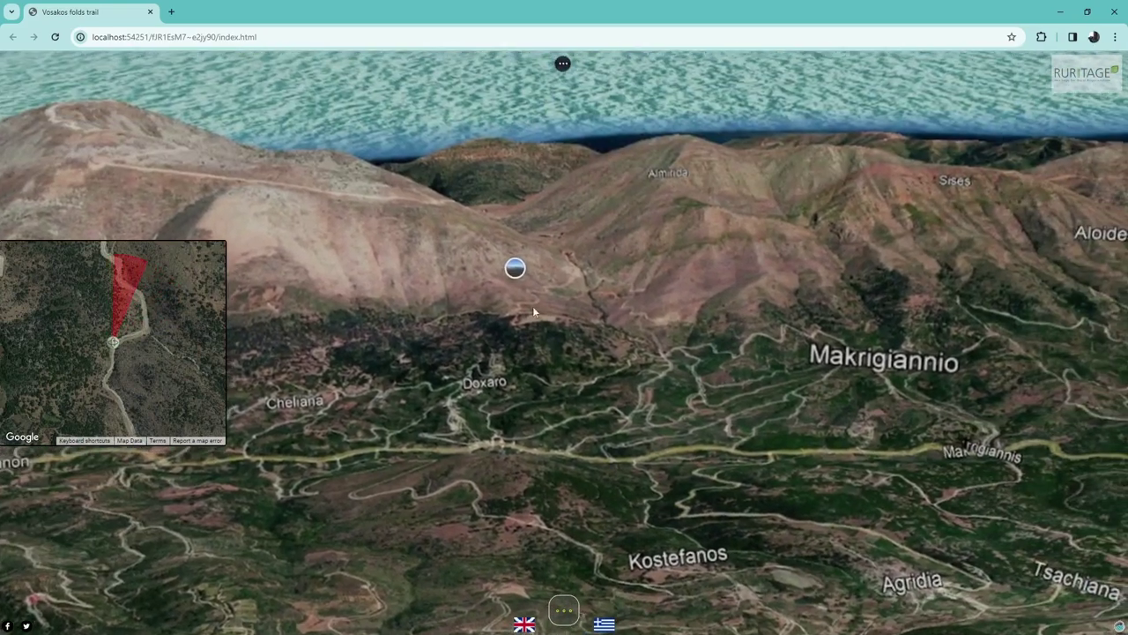
# In the exported Vosakos folds trail tour, follow the hotspot on the mountain slope to the linked aerial panorama
pyautogui.moveTo(519, 276)
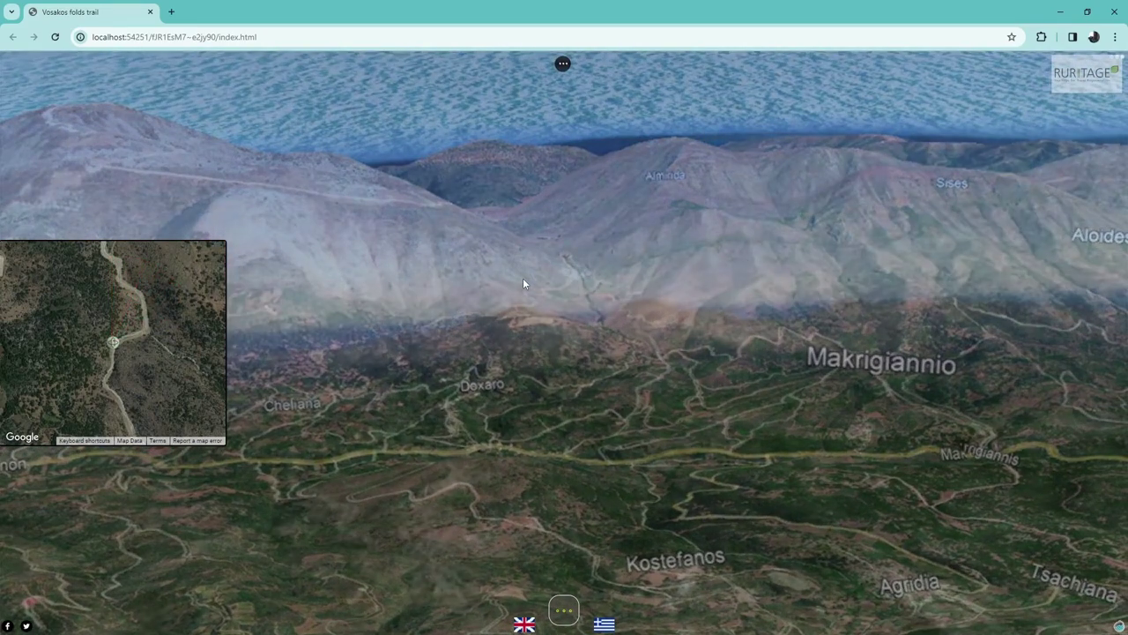